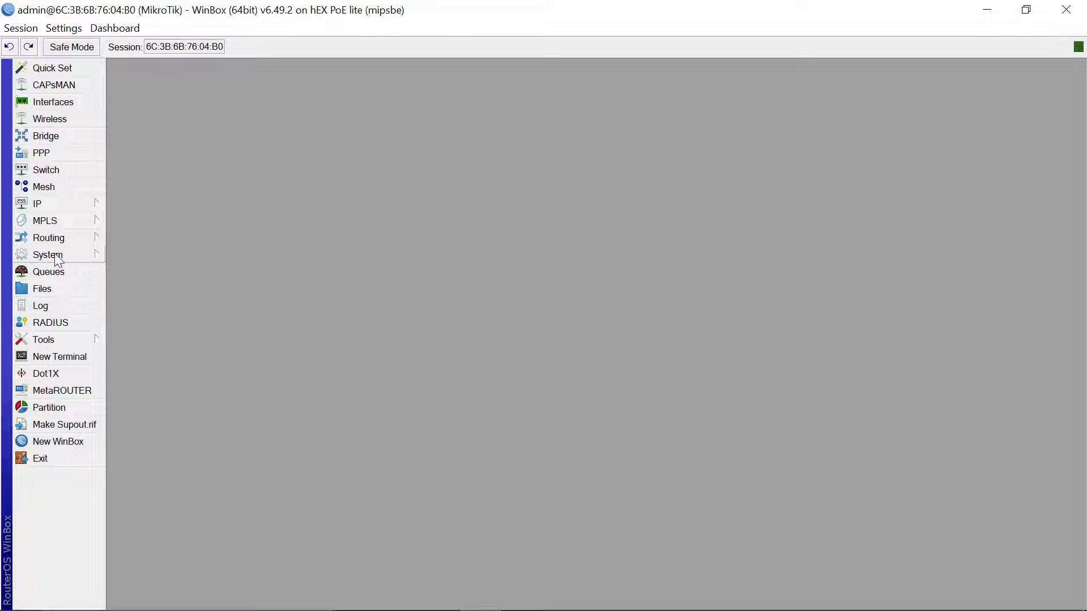
# Expand the System menu in the WinBox sidebar.
pyautogui.click(57, 258)
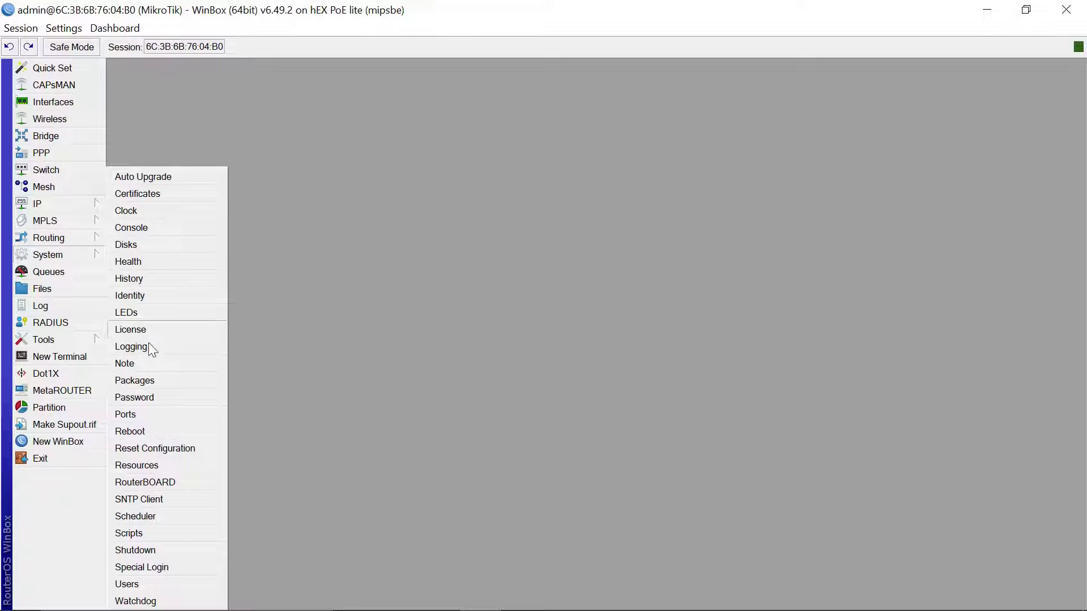
pyautogui.click(141, 380)
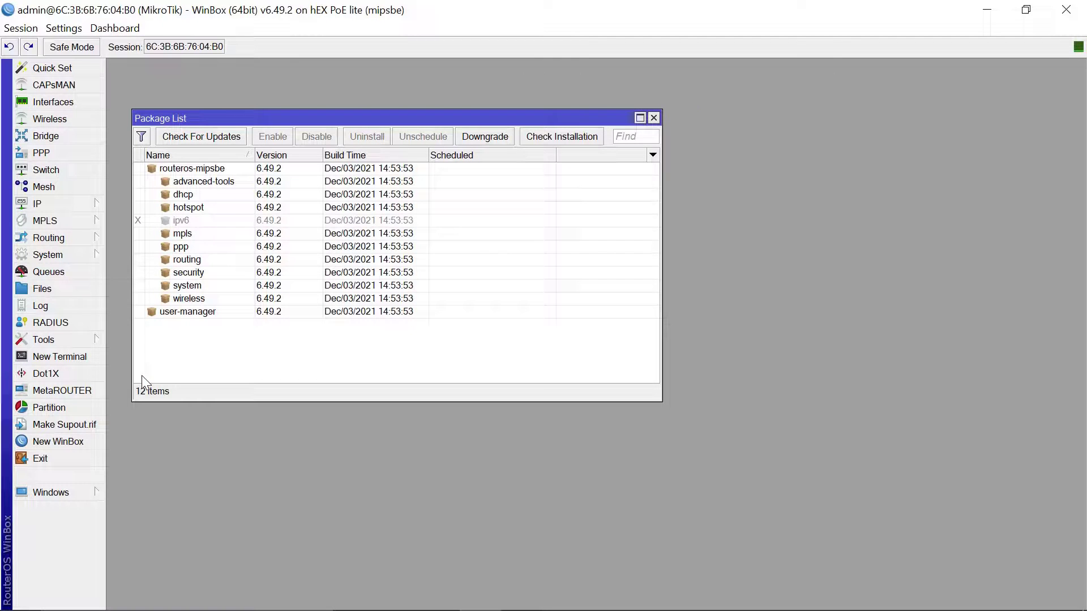
pyautogui.click(193, 312)
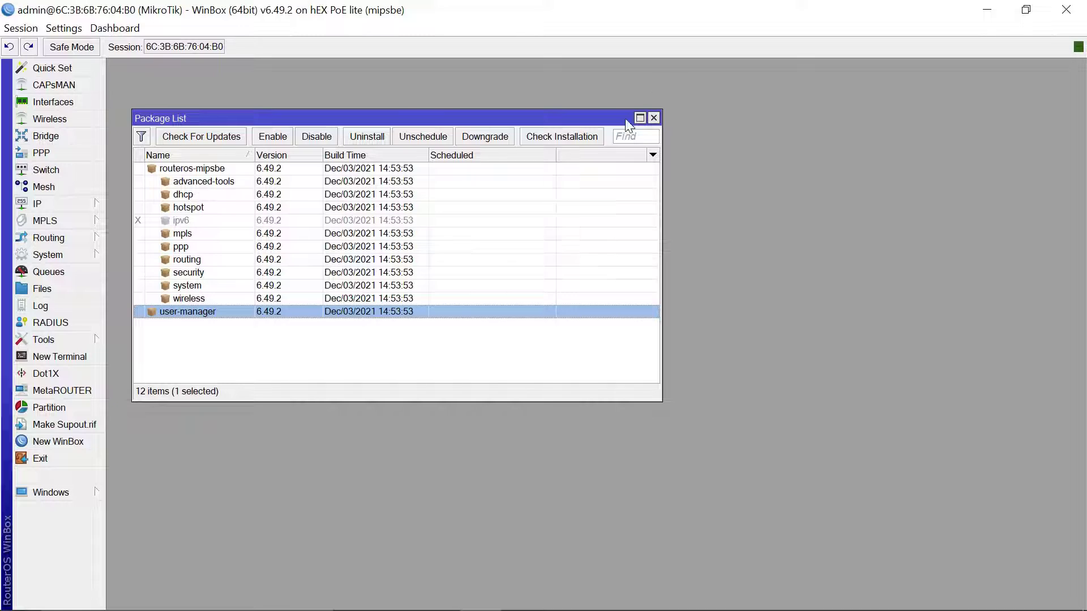
pyautogui.click(653, 118)
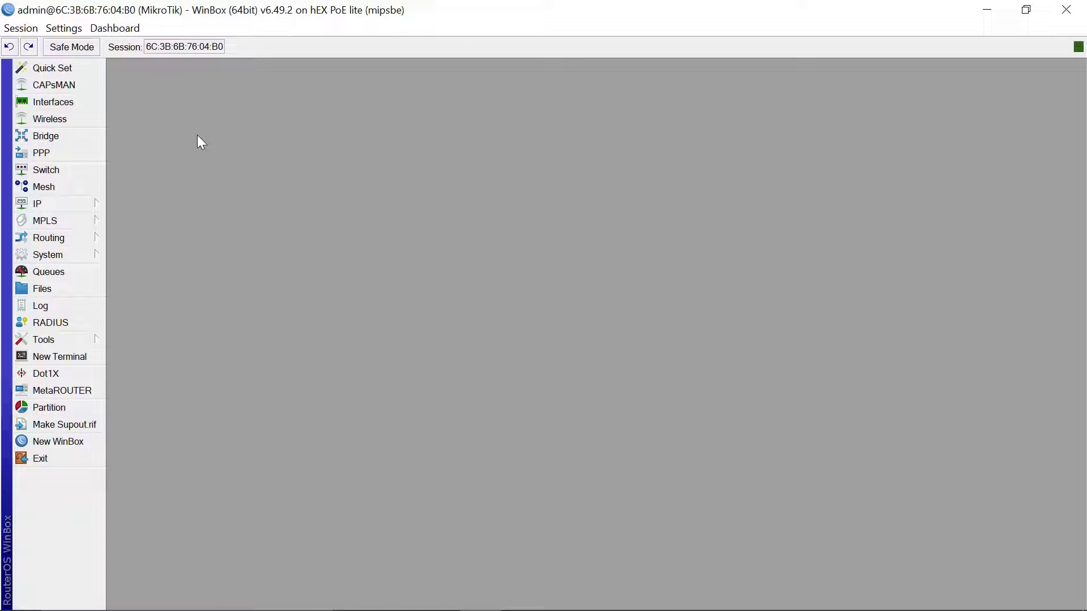
# Add a new bridge named 'hotspot bridge' alongside bridge LAN.
pyautogui.click(46, 136)
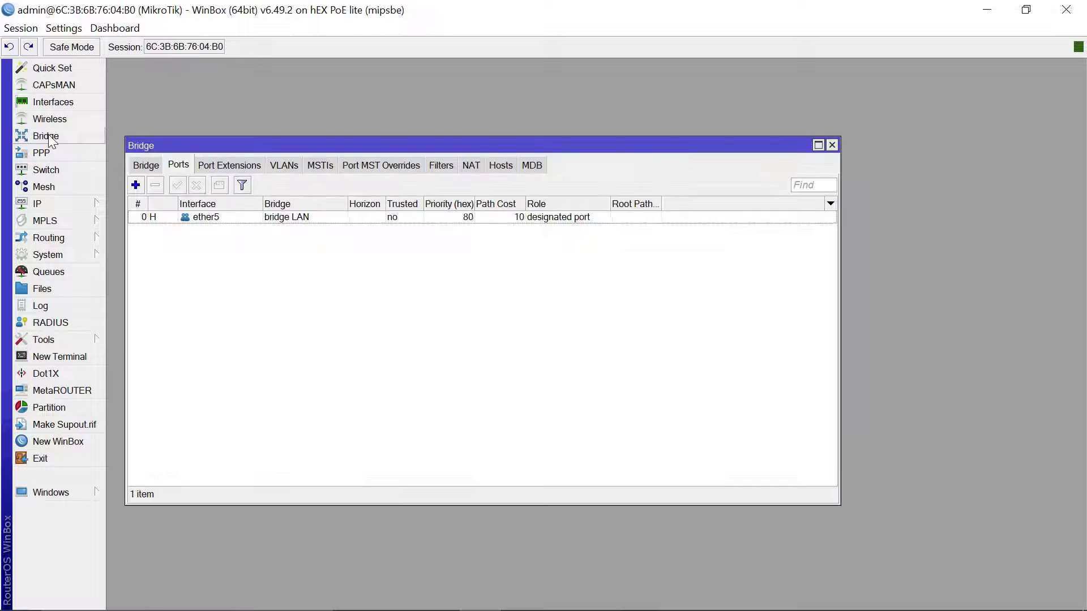
pyautogui.click(142, 170)
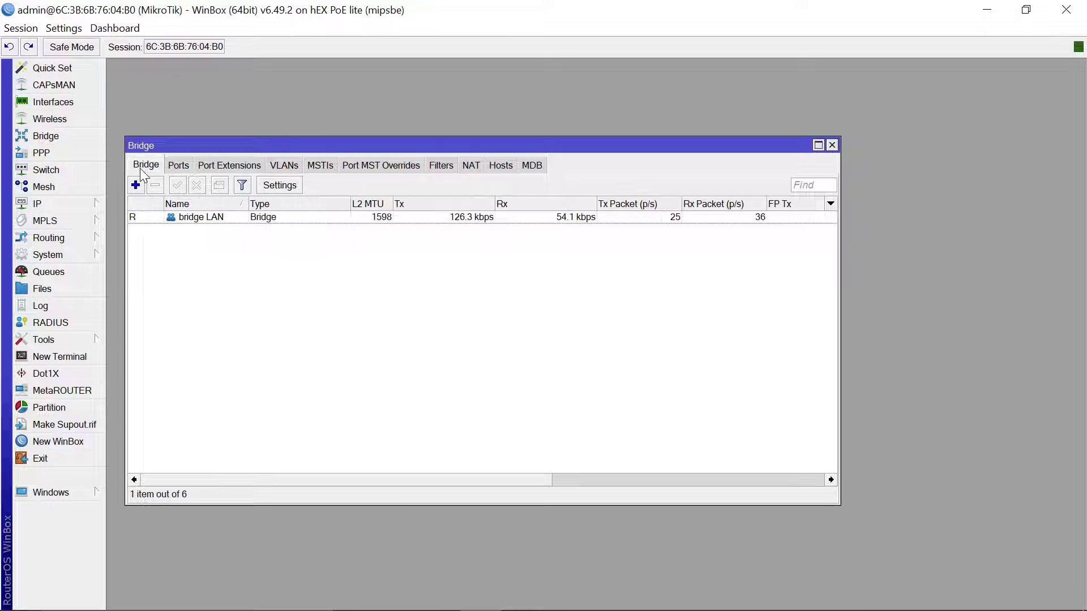
pyautogui.click(135, 185)
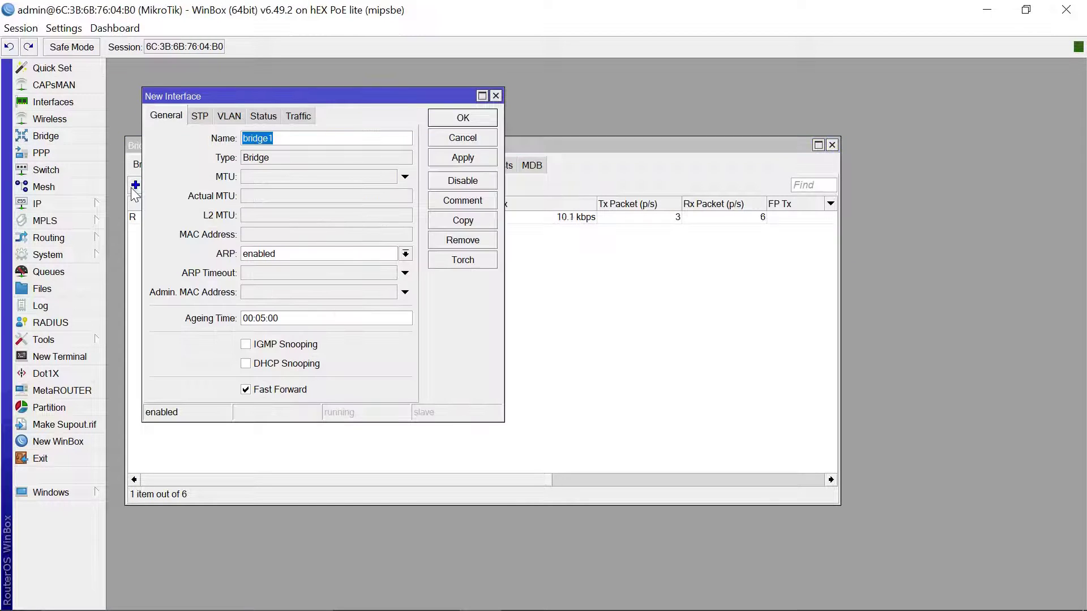
pyautogui.click(344, 141)
pyautogui.press('BackSpace')
pyautogui.press('Left')
pyautogui.press('Left')
pyautogui.press('Left')
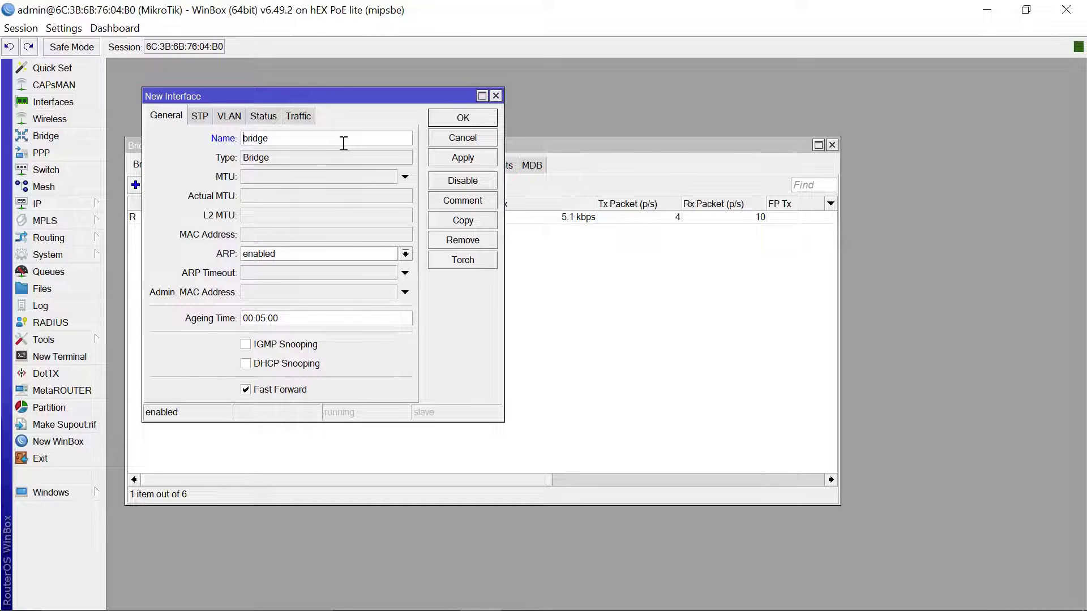
pyautogui.write('hotspot')
pyautogui.click(456, 162)
pyautogui.click(453, 117)
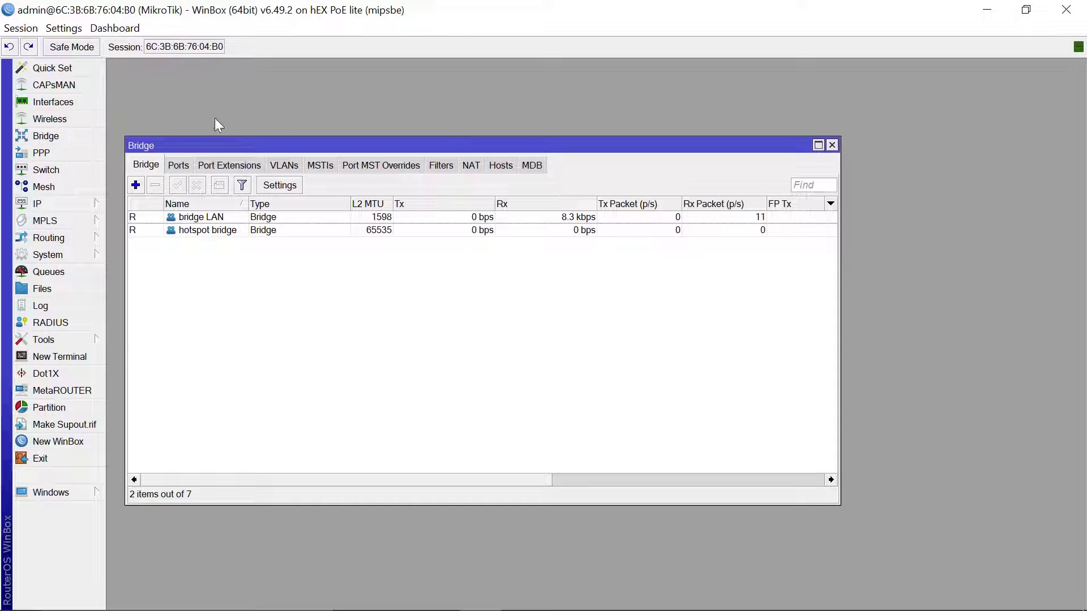
# Add ether2 as a bridge port of hotspot bridge.
pyautogui.click(177, 166)
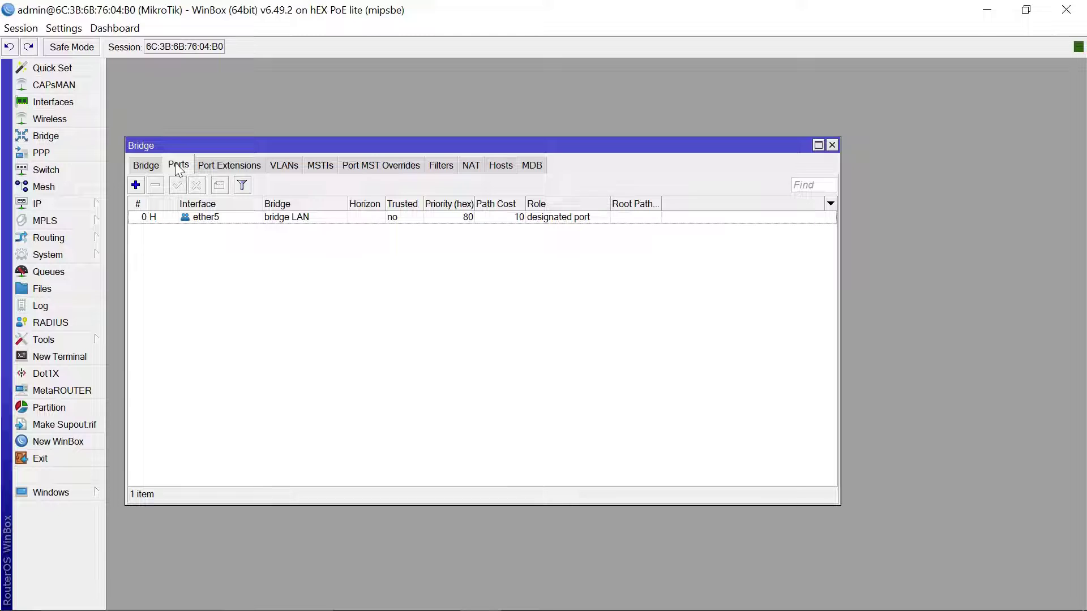
pyautogui.click(136, 185)
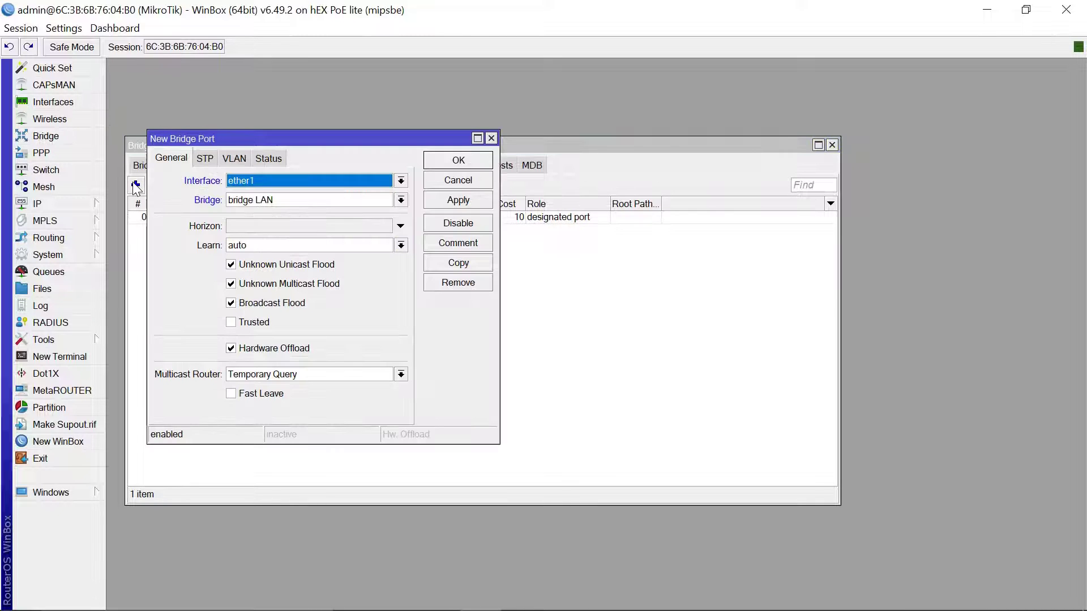
pyautogui.click(401, 181)
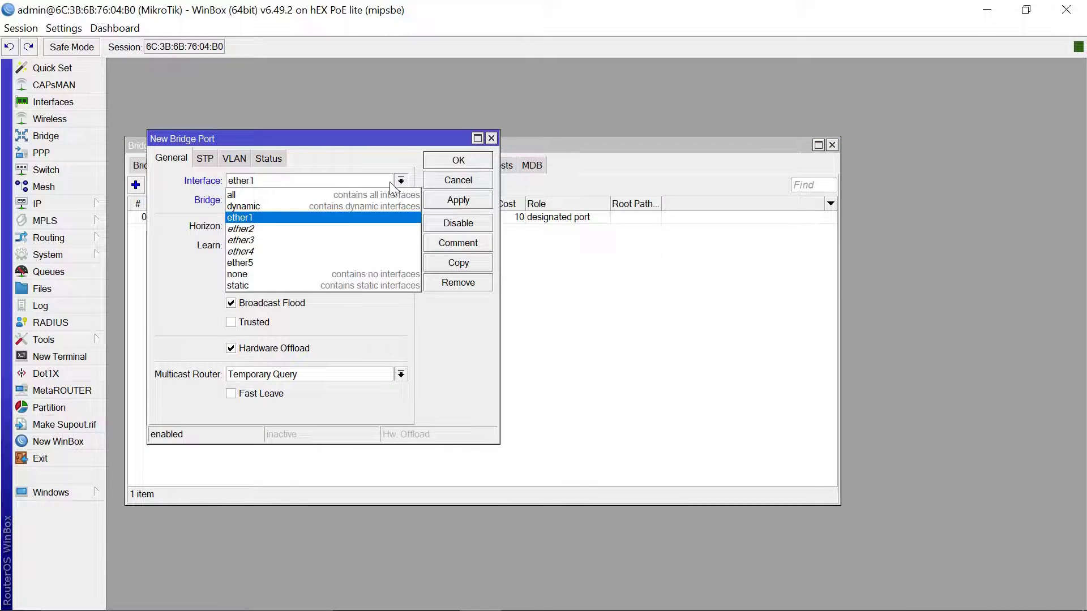
pyautogui.click(269, 232)
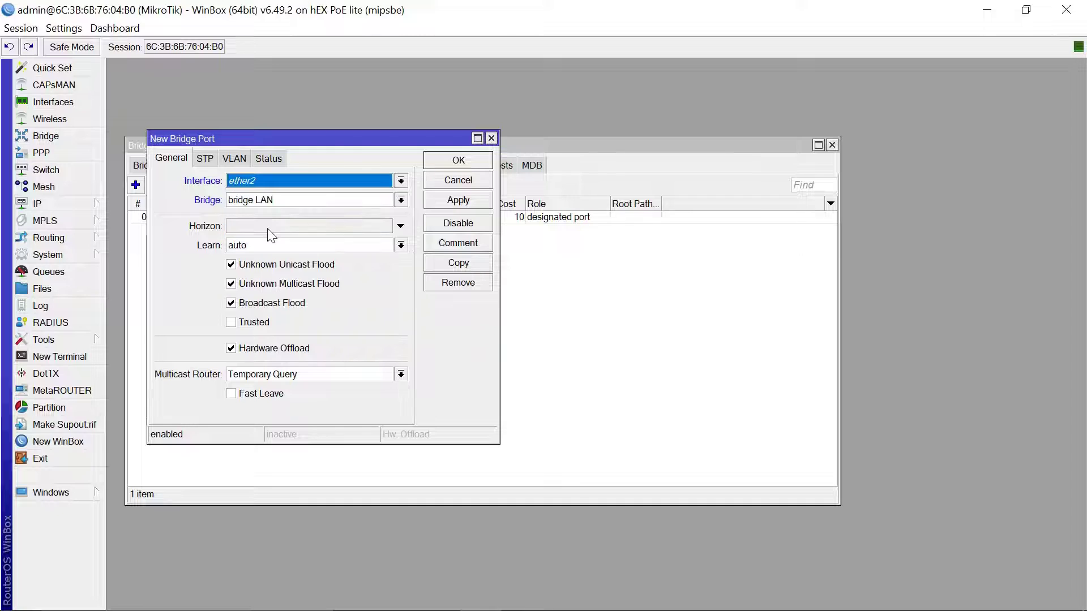
pyautogui.click(401, 200)
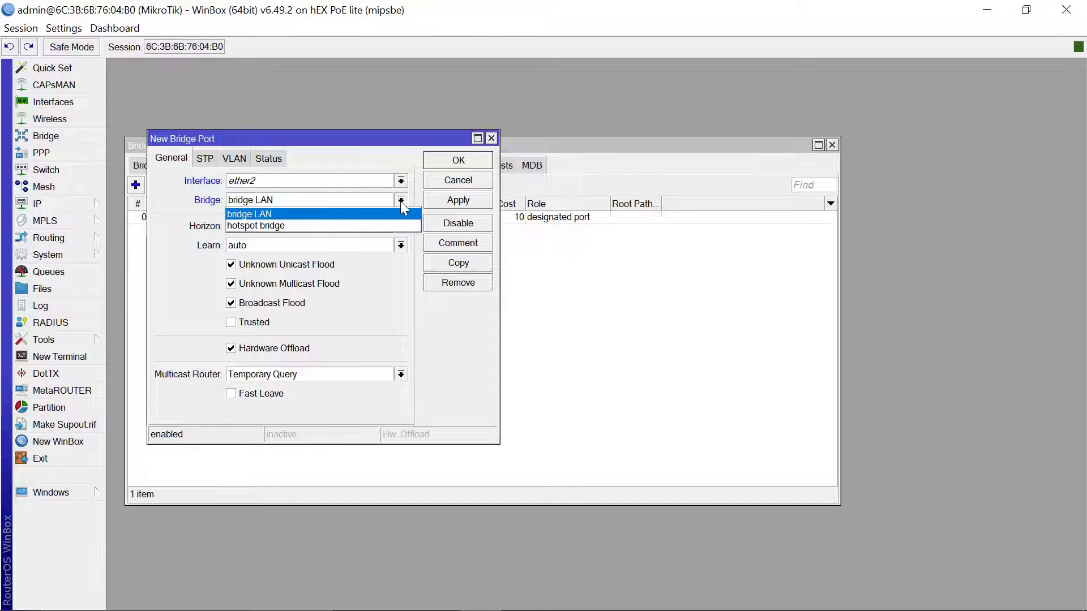
pyautogui.click(293, 225)
pyautogui.click(459, 161)
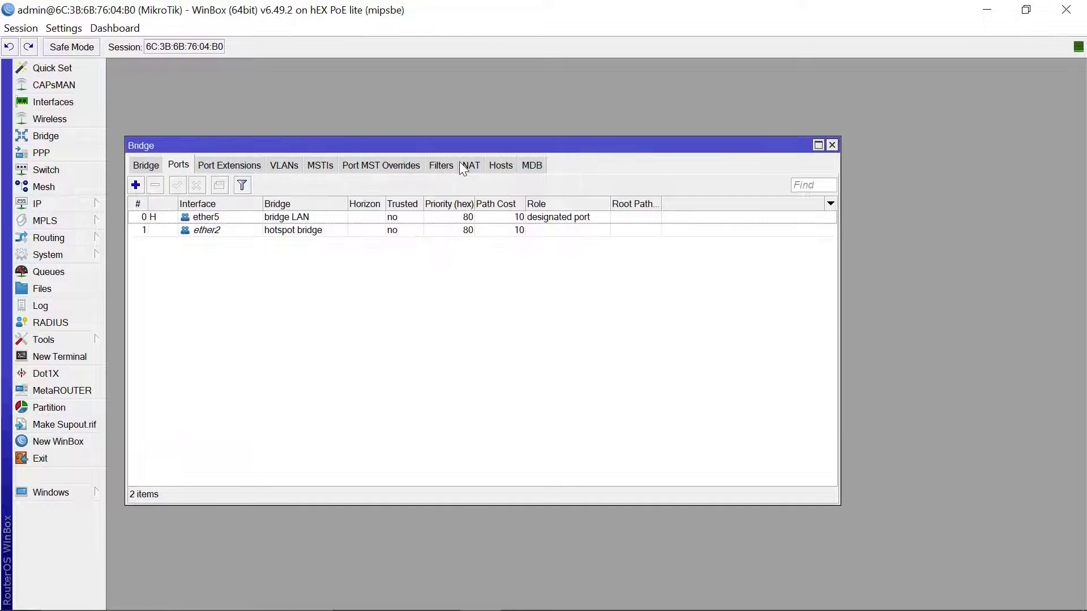
# Add ether3 and ether4 as bridge ports of hotspot bridge.
pyautogui.click(136, 185)
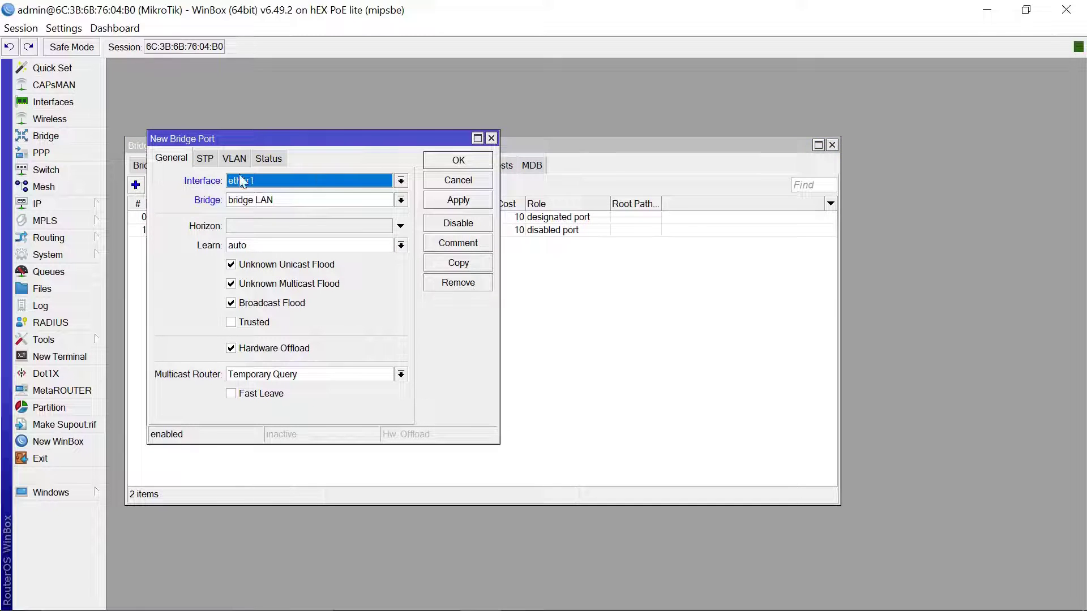
pyautogui.click(401, 181)
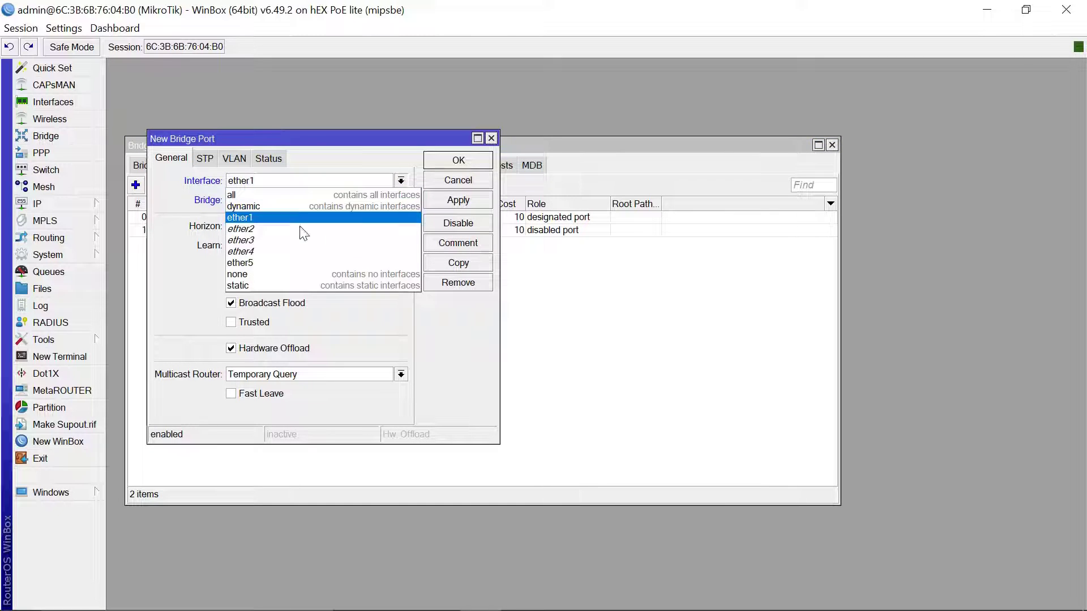
pyautogui.click(272, 240)
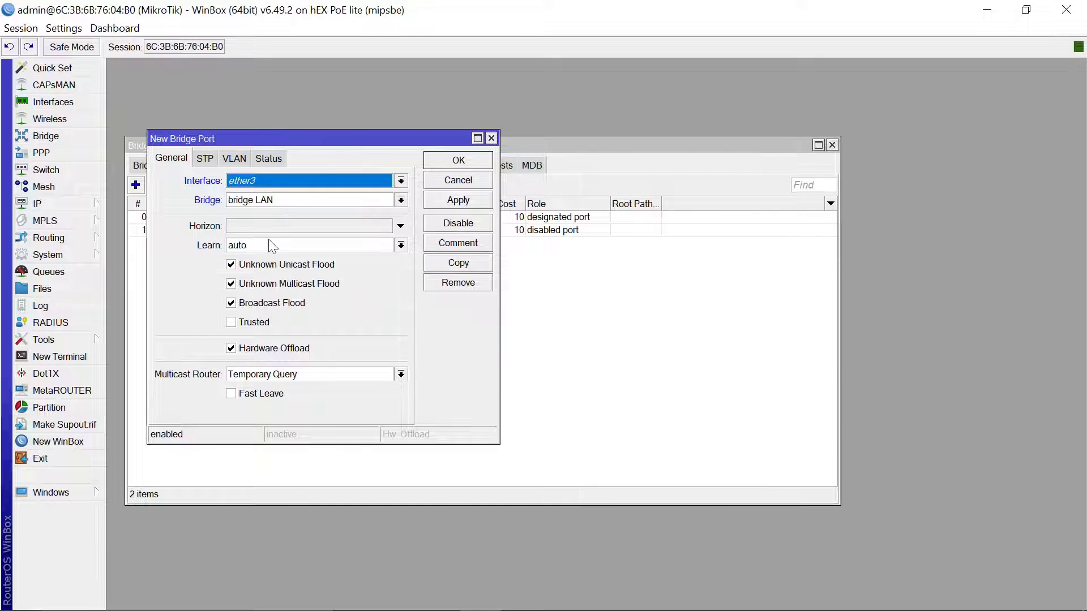
pyautogui.click(401, 200)
pyautogui.click(311, 226)
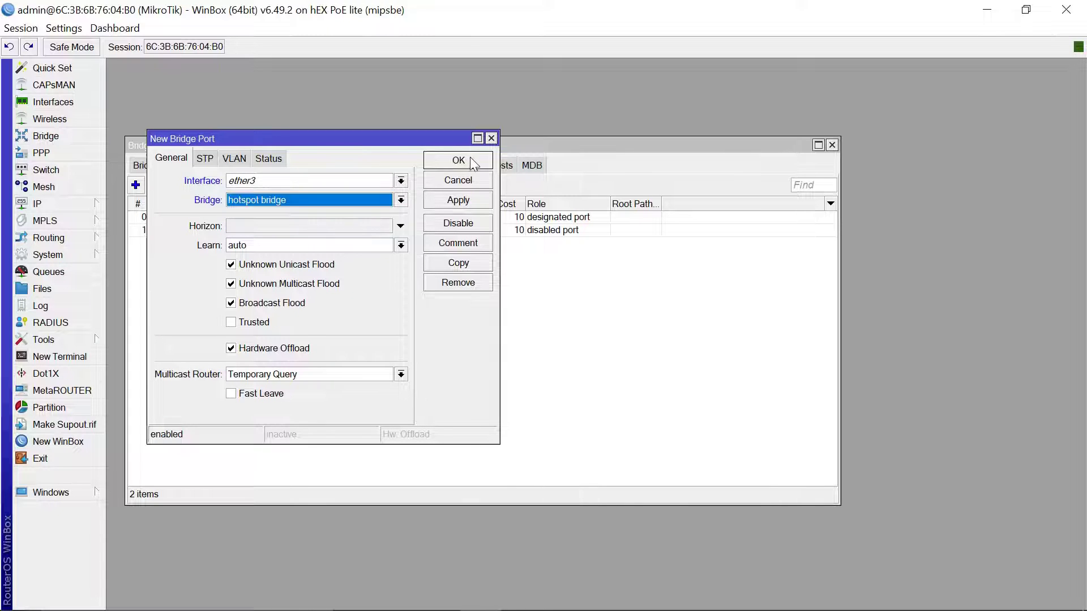
pyautogui.click(471, 160)
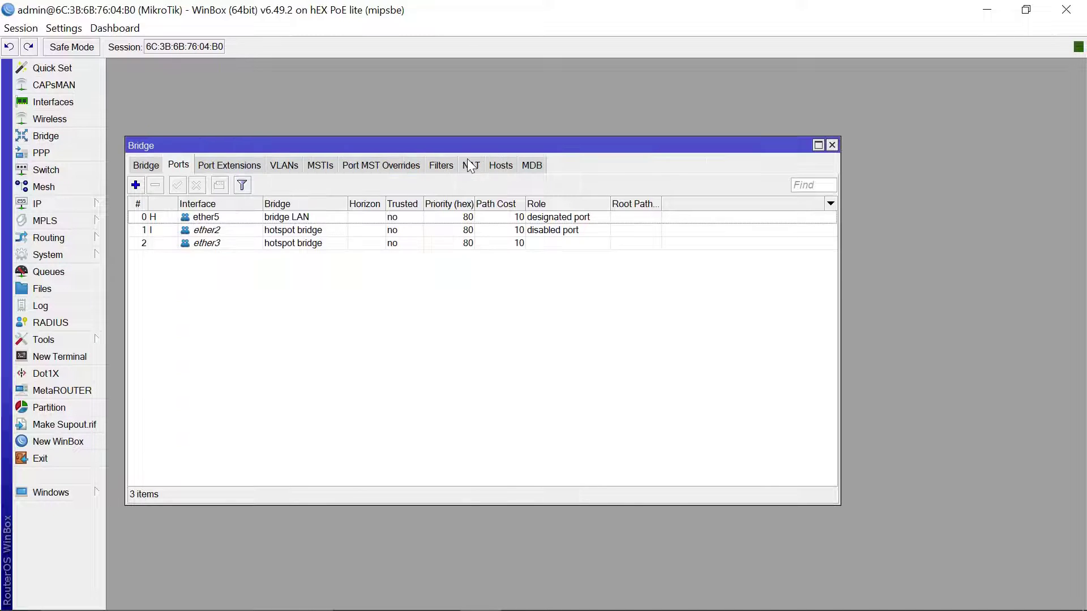
pyautogui.click(135, 185)
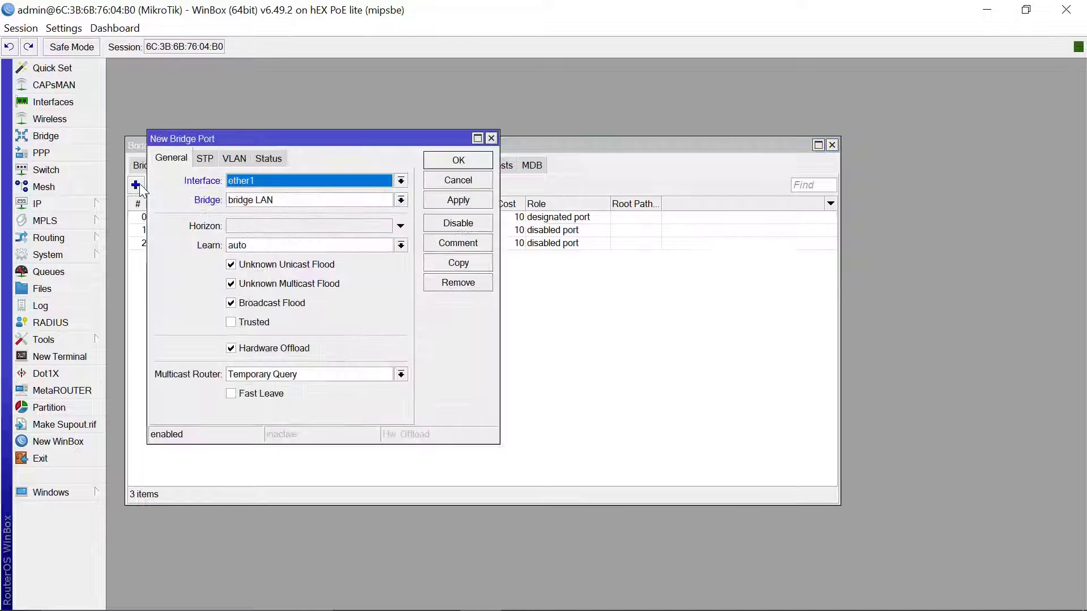
pyautogui.click(401, 180)
pyautogui.click(252, 252)
pyautogui.click(401, 201)
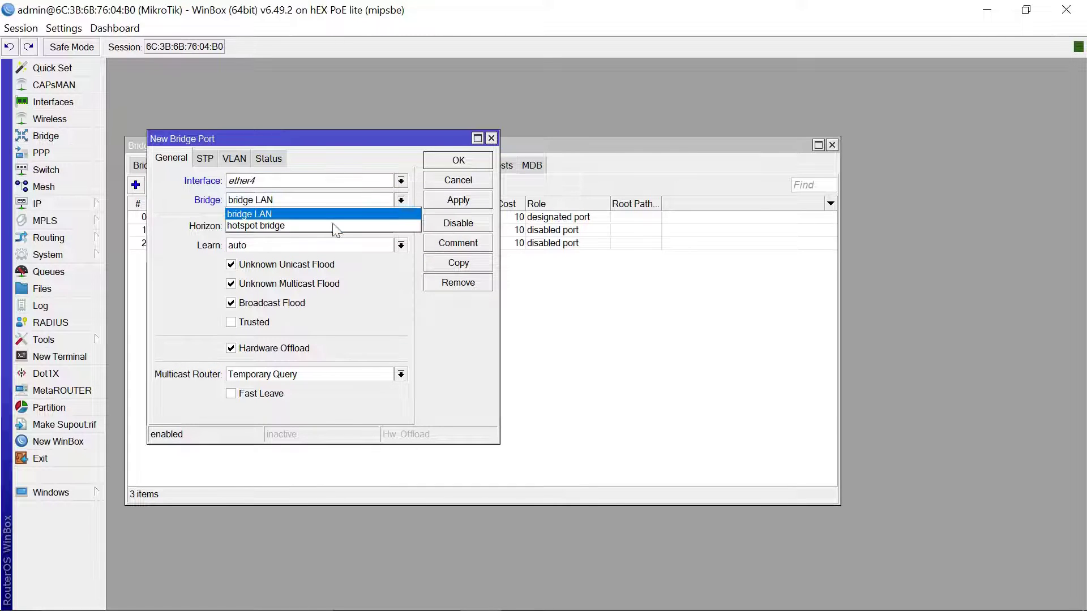
pyautogui.click(317, 227)
pyautogui.click(476, 161)
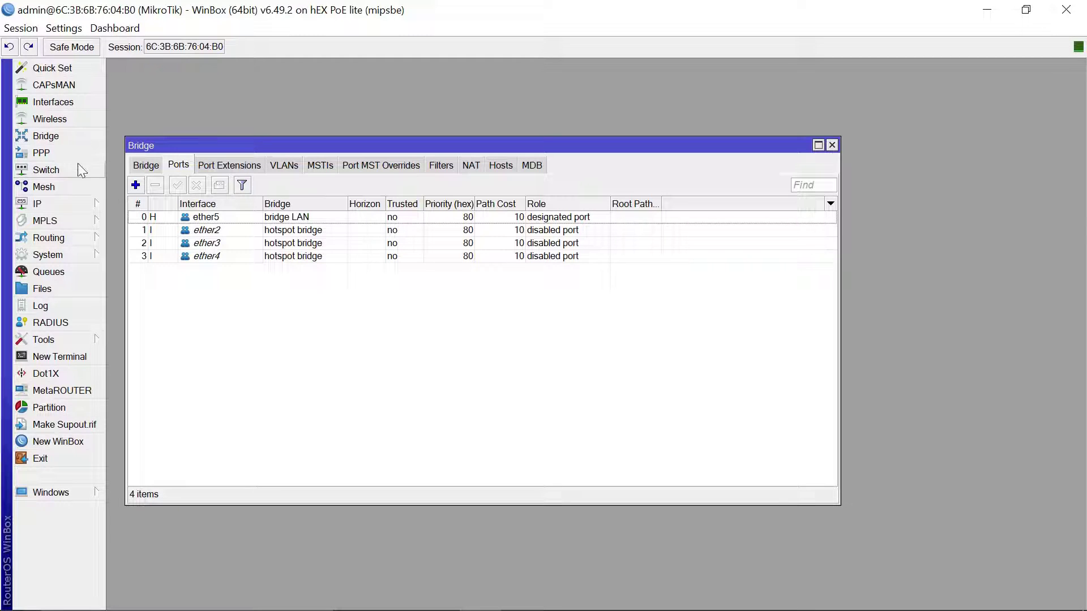
# Review the default wireless security profile, leave it at mode none, and close Wireless Tables.
pyautogui.click(46, 118)
pyautogui.click(513, 87)
pyautogui.doubleClick(173, 141)
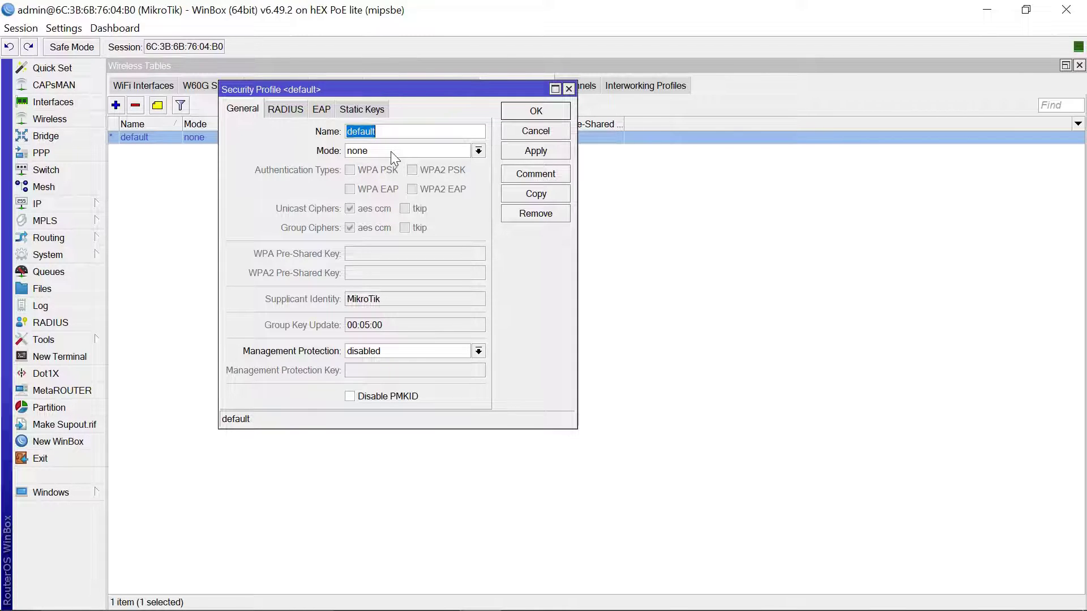
pyautogui.click(532, 112)
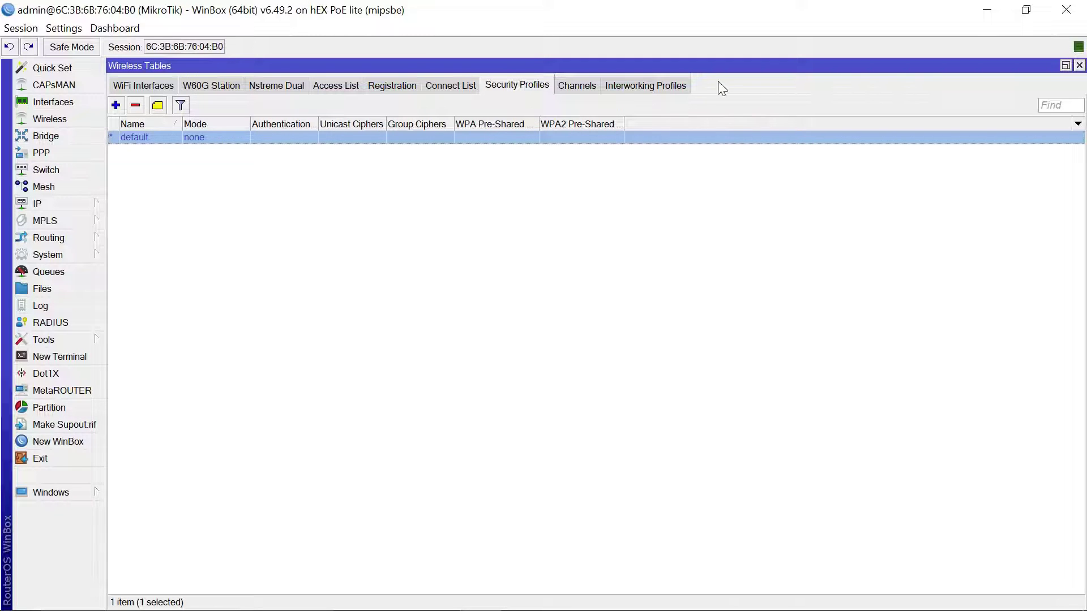
pyautogui.click(1079, 65)
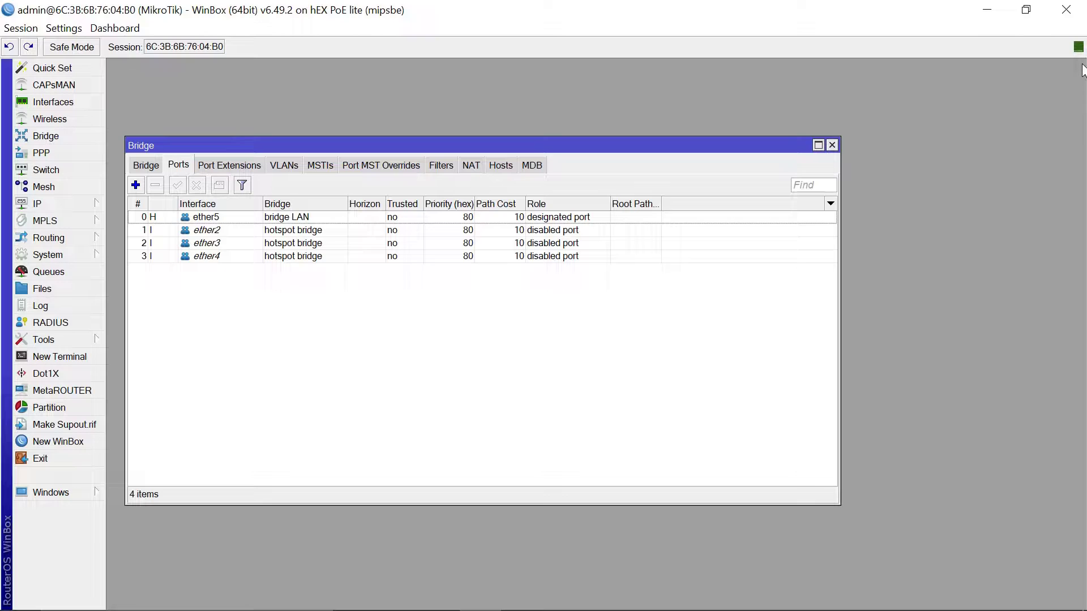
# Close the Bridge window and expand the IP menu.
pyautogui.click(832, 145)
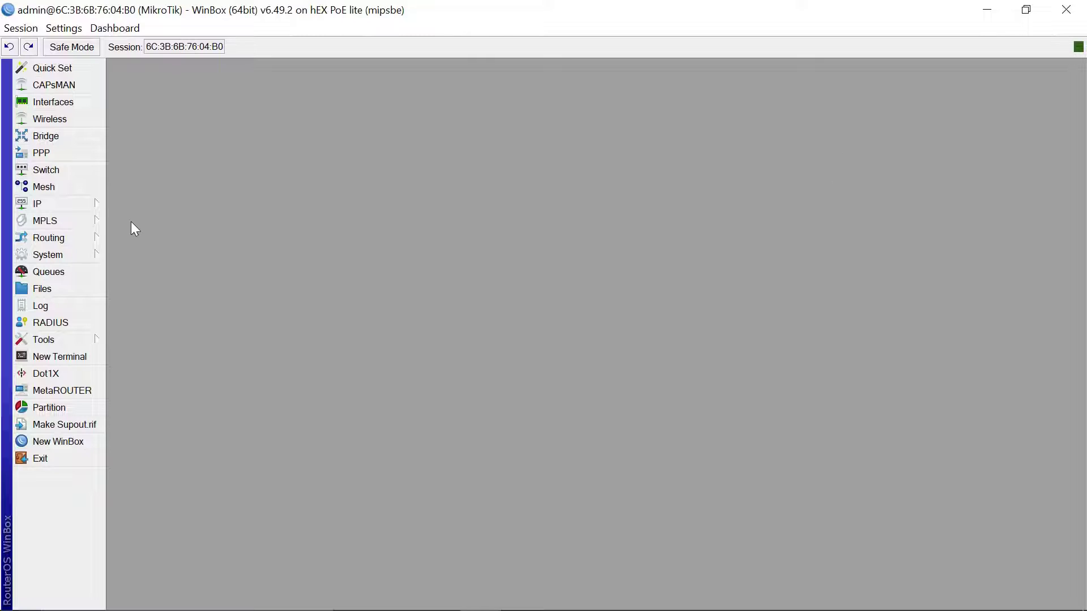
pyautogui.click(45, 203)
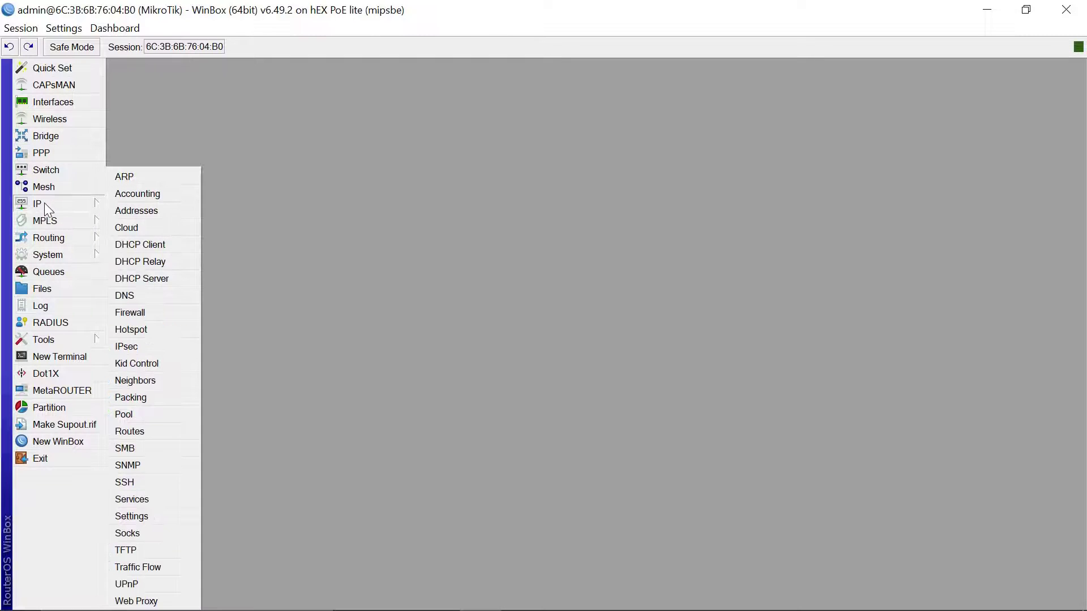
# Add IP address 172.20.100.1/24 on interface hotspot bridge.
pyautogui.click(153, 213)
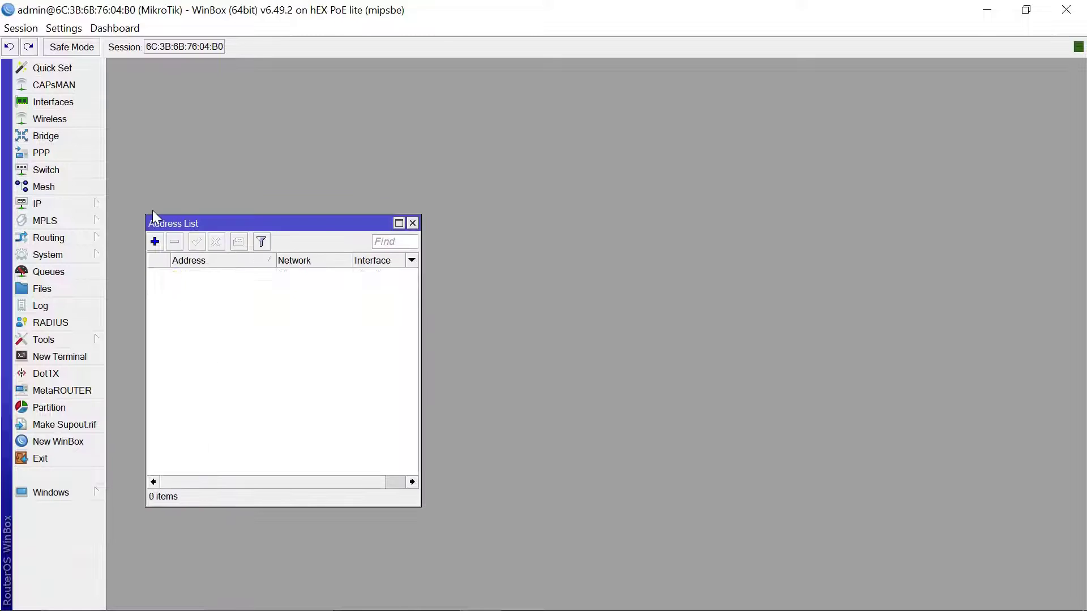
pyautogui.click(154, 241)
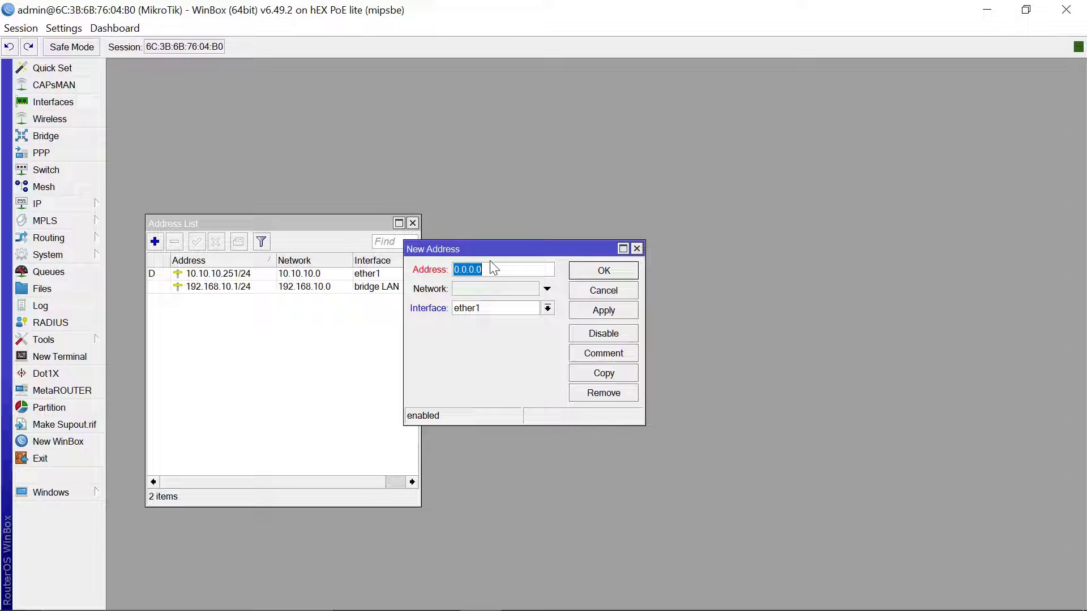
pyautogui.write('172.20.100')
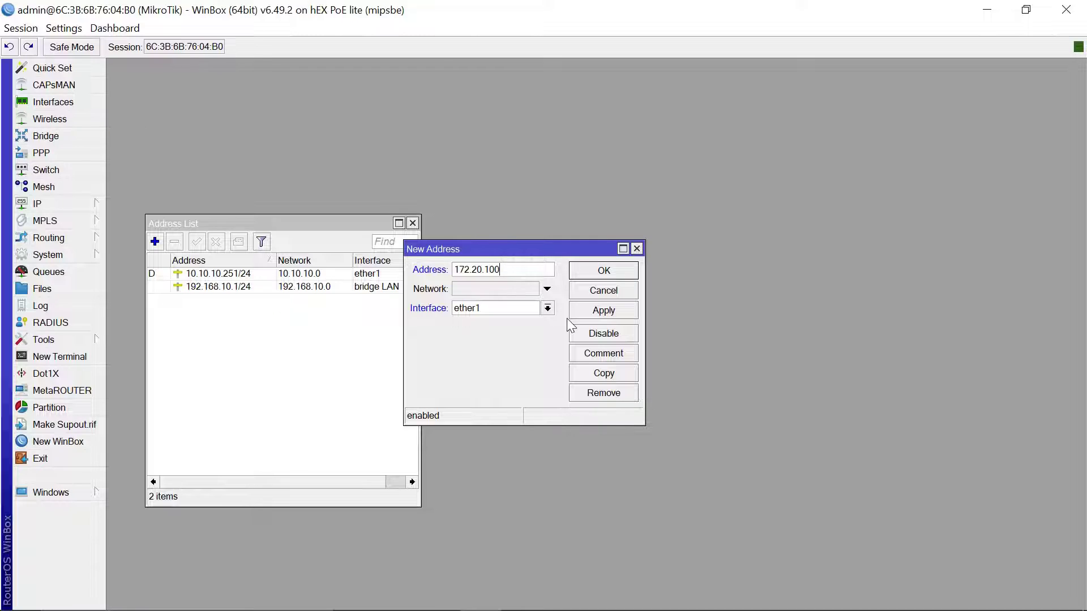
pyautogui.write('.1/24')
pyautogui.click(548, 308)
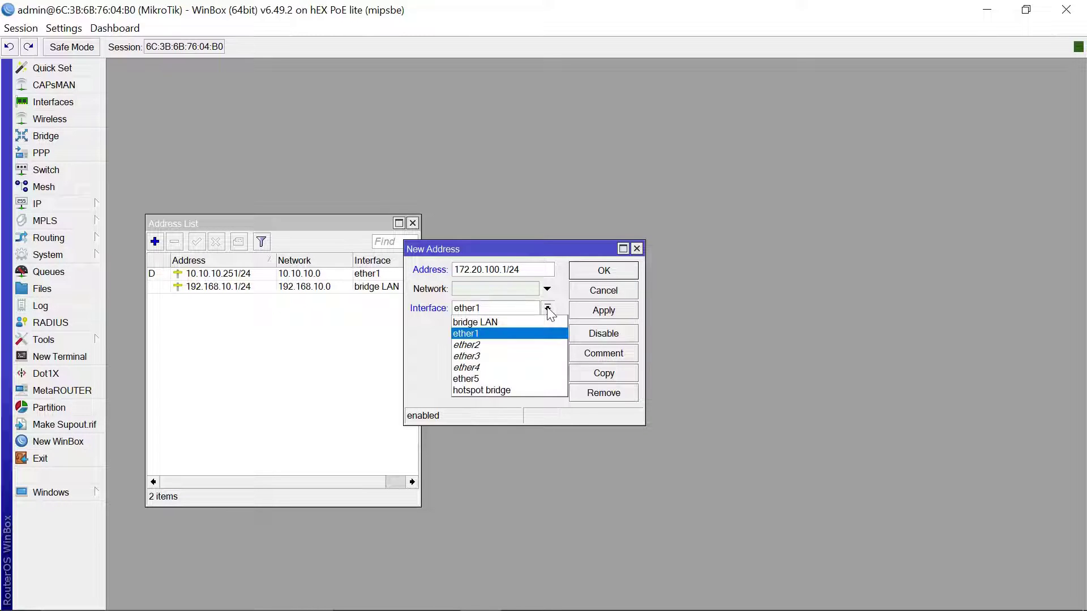
pyautogui.click(477, 390)
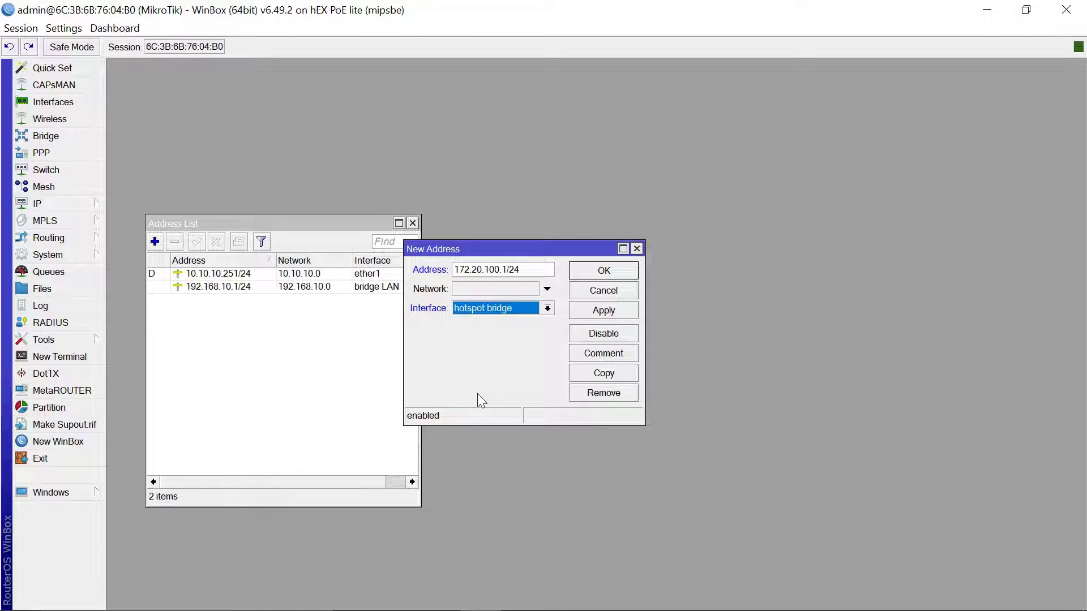
pyautogui.click(609, 314)
pyautogui.click(599, 273)
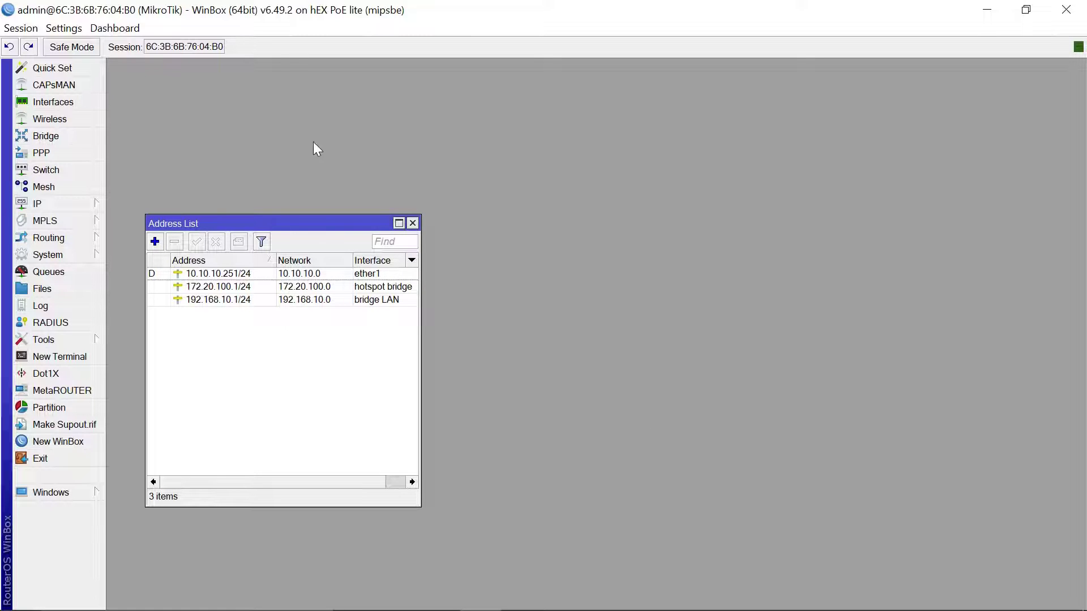
# Move the Address List aside, select 172.20.100.1/24, and go to IP > Hotspot.
pyautogui.moveTo(274, 222); pyautogui.dragTo(874, 315)
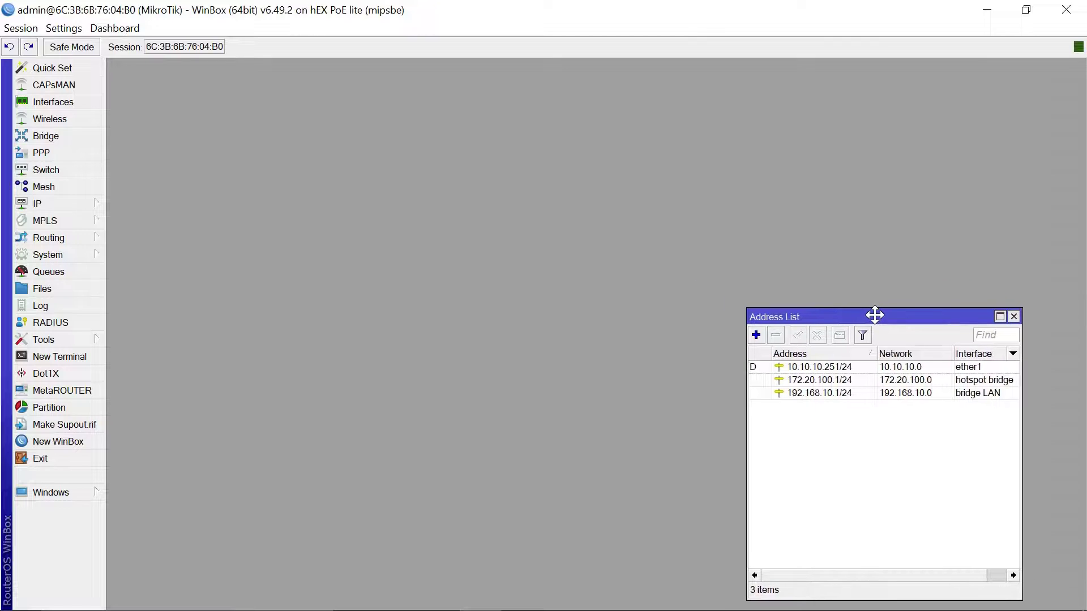
pyautogui.click(824, 385)
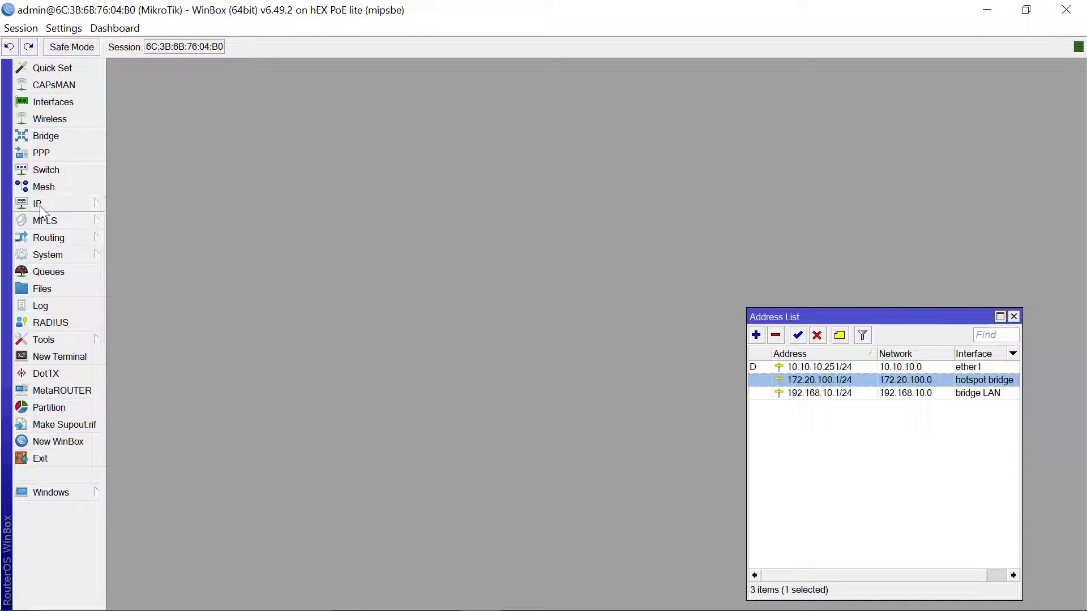
pyautogui.click(40, 206)
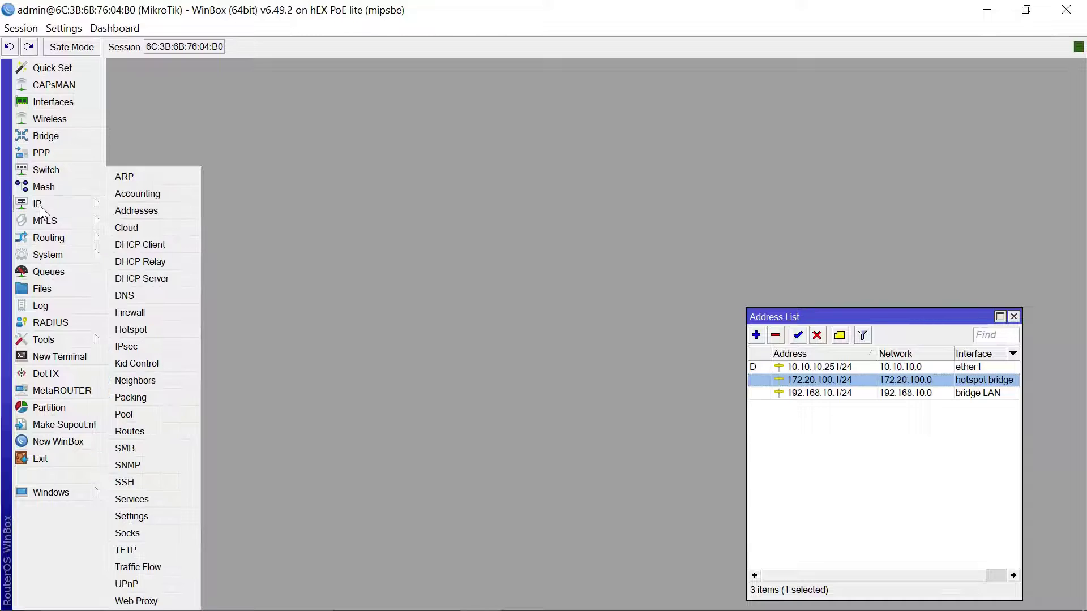
pyautogui.click(145, 335)
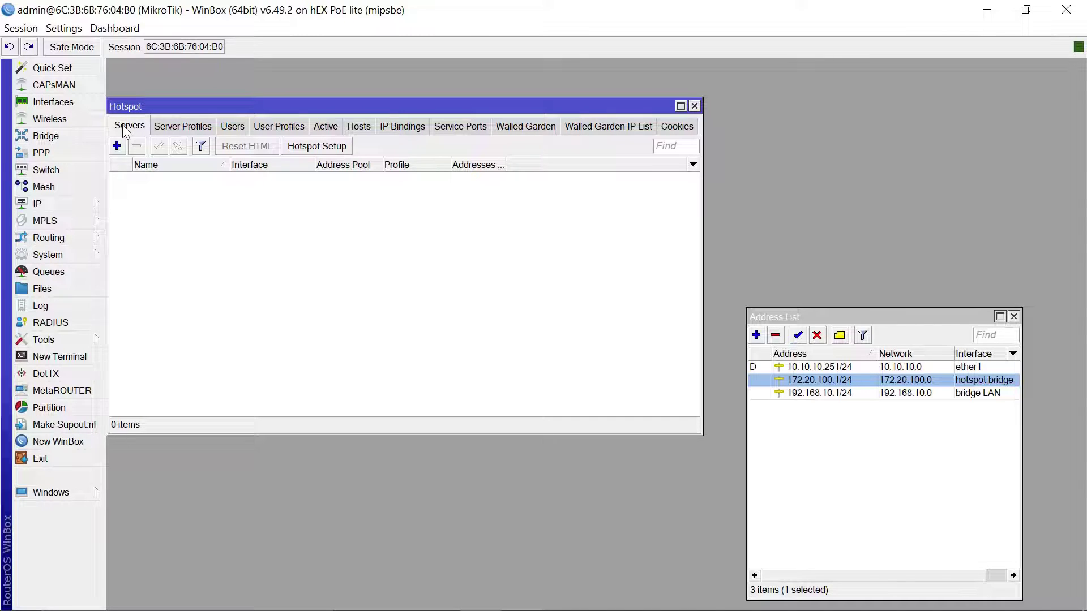
# Run Hotspot Setup on hotspot bridge, accepting default address, pool 172.20.100.2-172.20.100.254, certificate, SMTP and DNS.
pyautogui.click(310, 149)
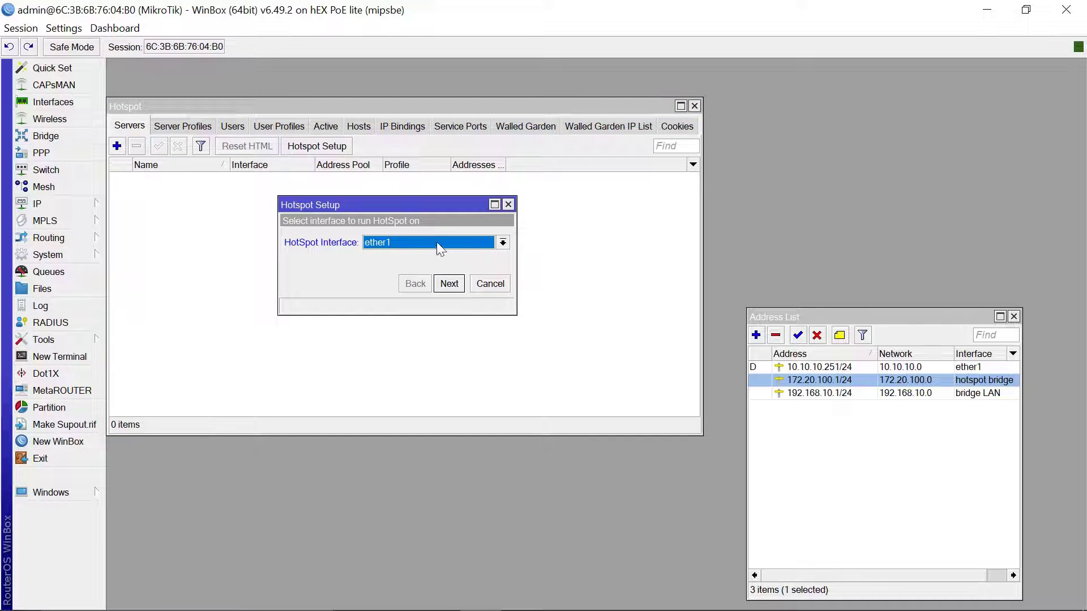
pyautogui.click(502, 243)
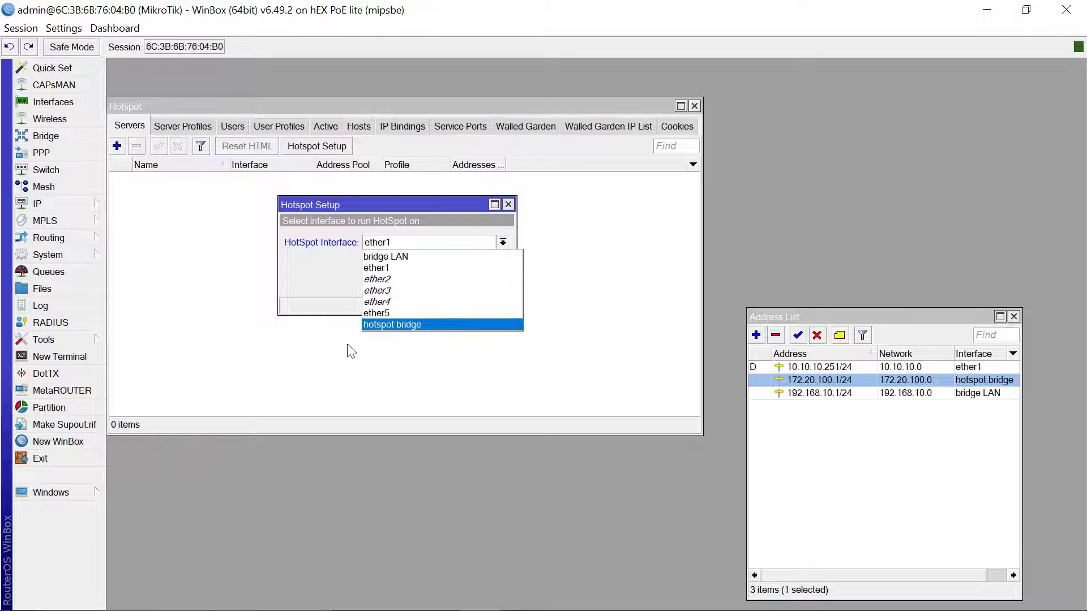
pyautogui.click(394, 326)
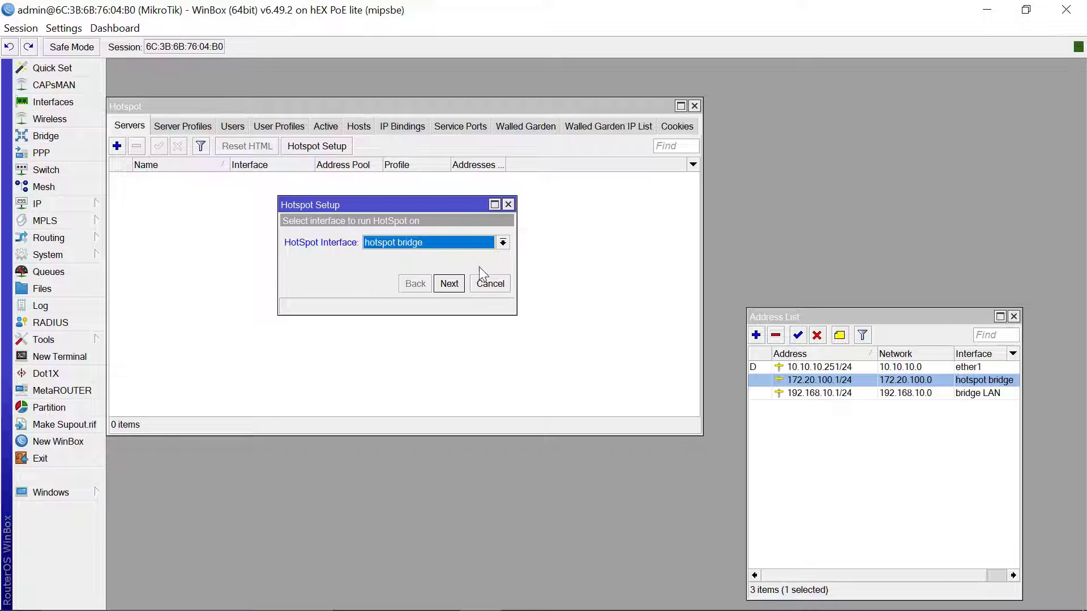
pyautogui.click(450, 284)
pyautogui.click(450, 284)
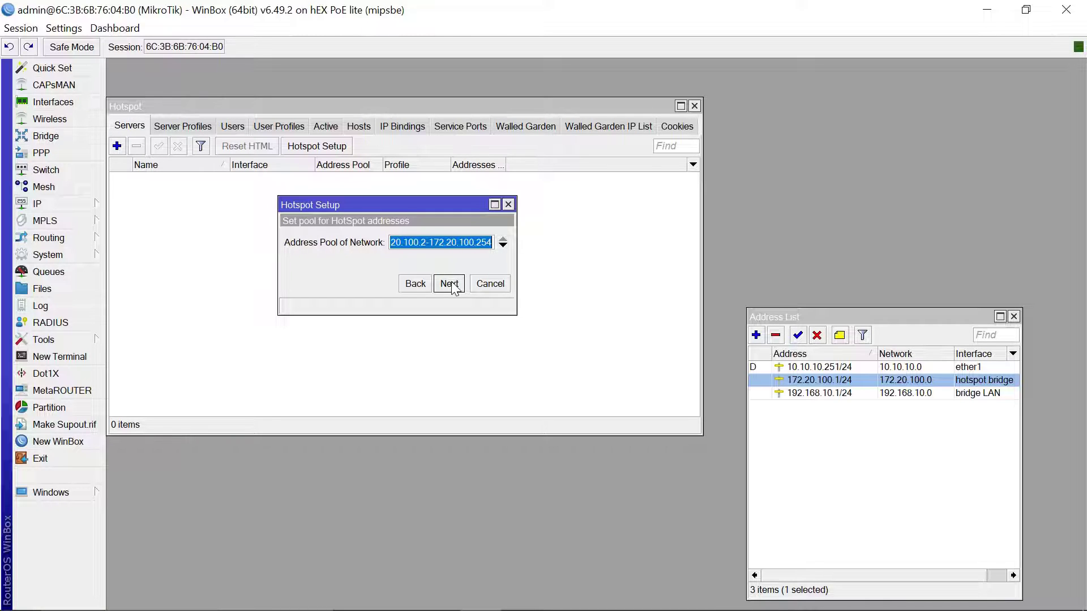
pyautogui.click(450, 284)
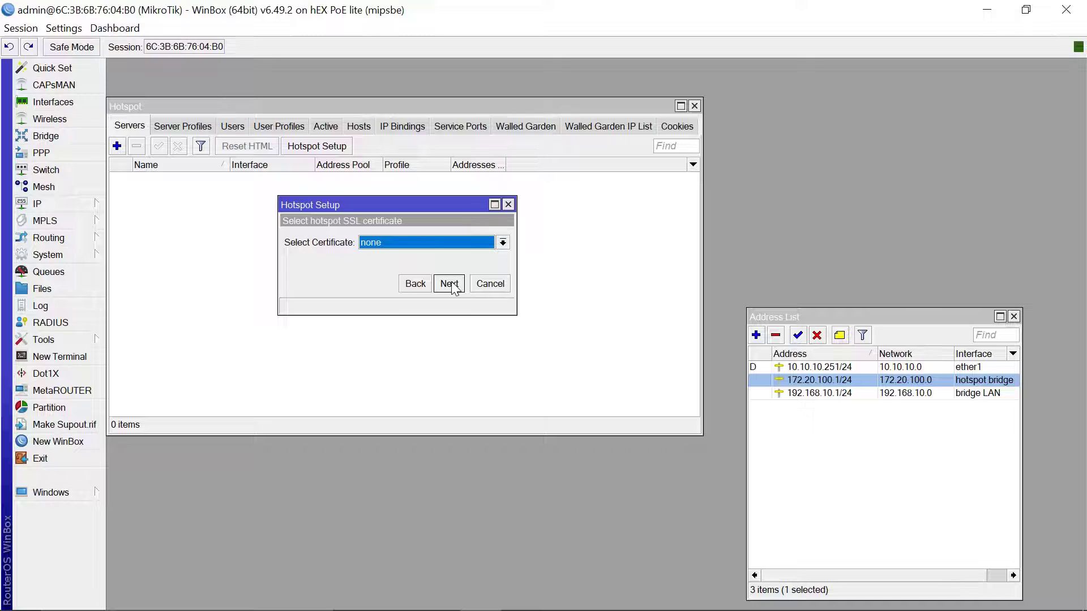
pyautogui.click(450, 283)
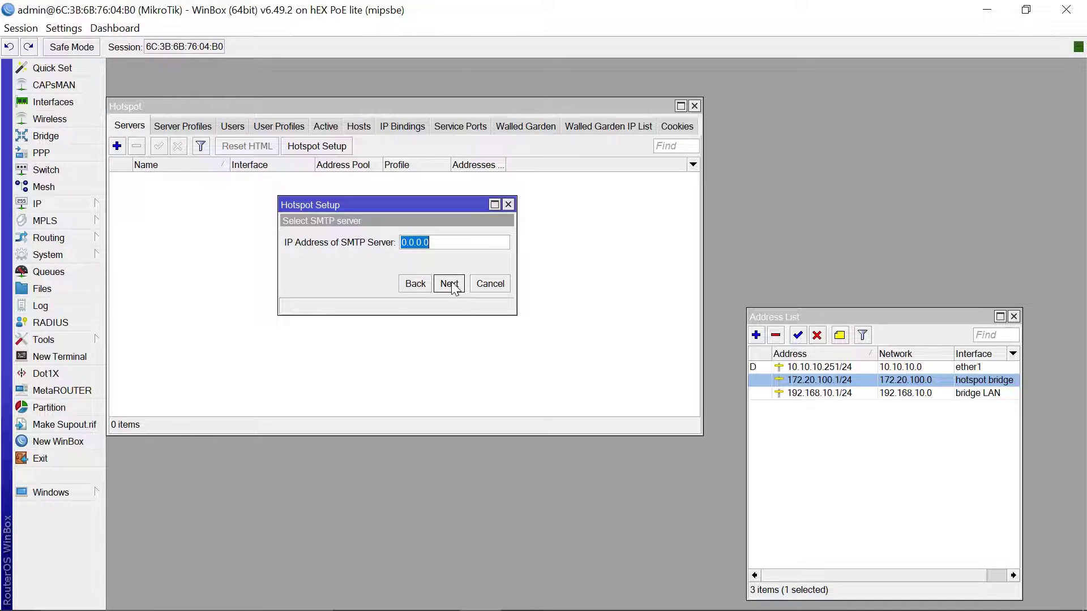
pyautogui.click(450, 283)
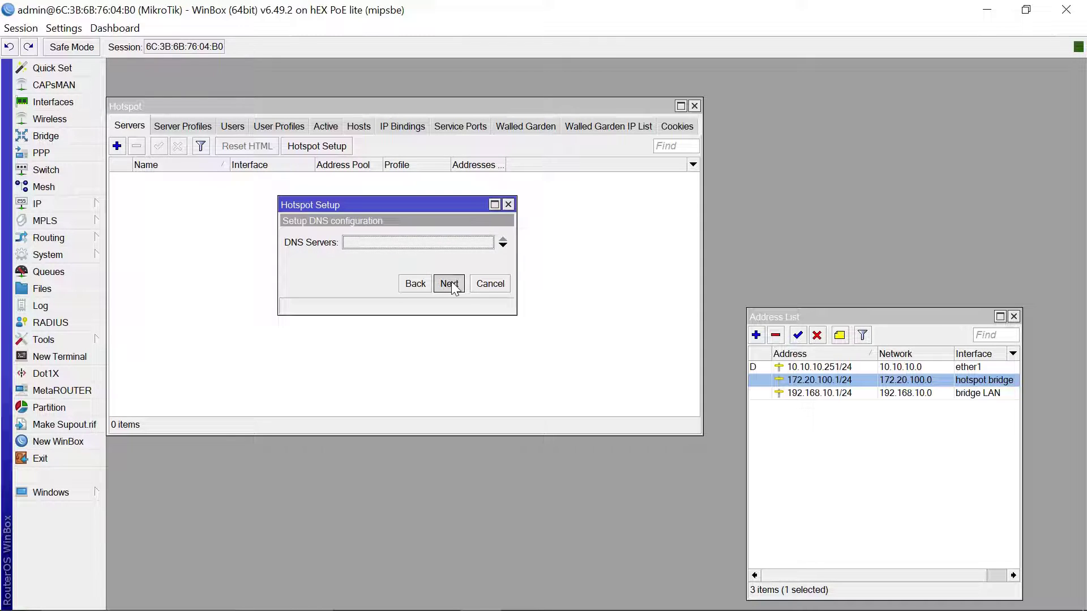
pyautogui.click(452, 284)
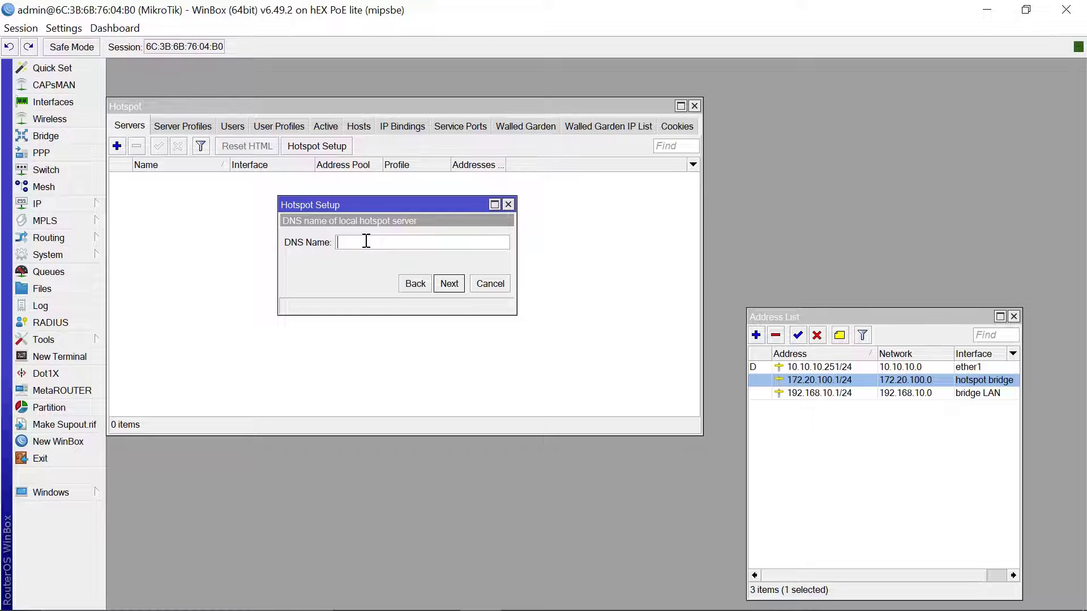
# Set DNS name mrwisp.wifi.login and a password for the local hotspot user to finish the wizard.
pyautogui.write('mrwisp.wifi.login')
pyautogui.click(451, 284)
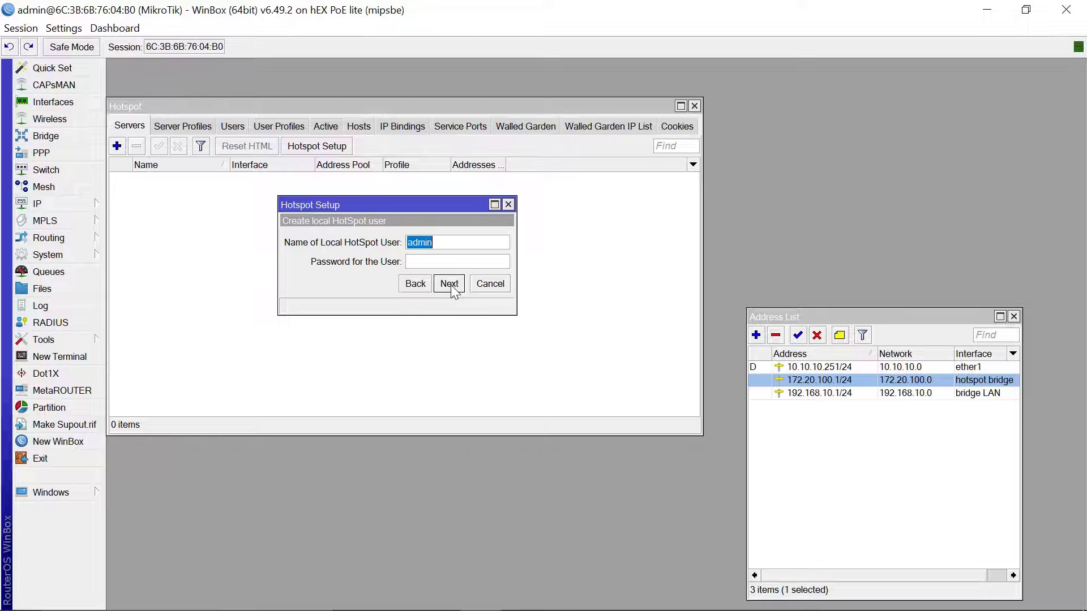
pyautogui.click(426, 267)
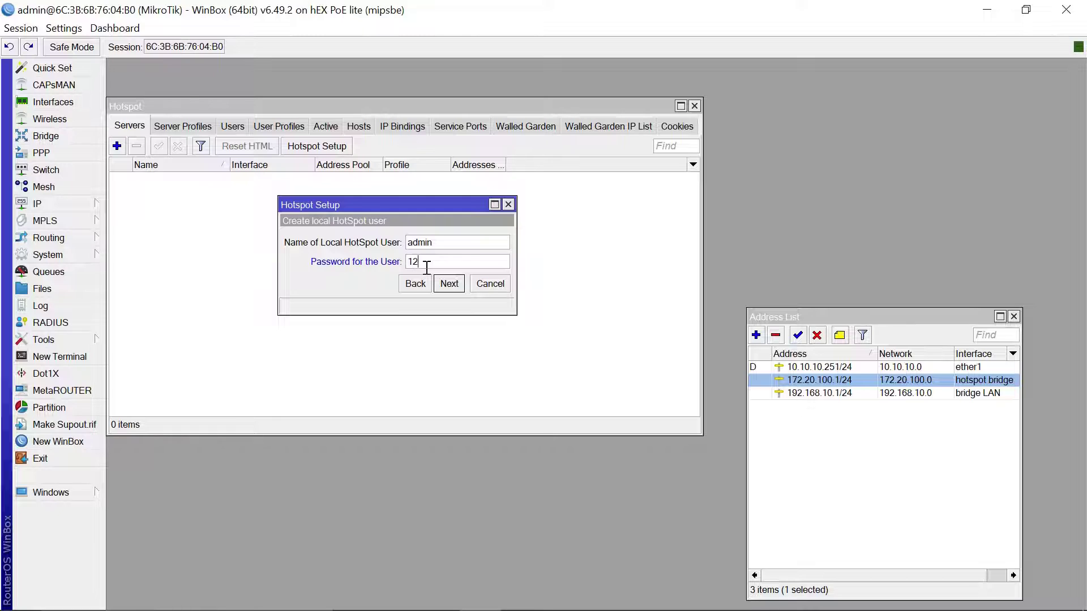
pyautogui.click(450, 284)
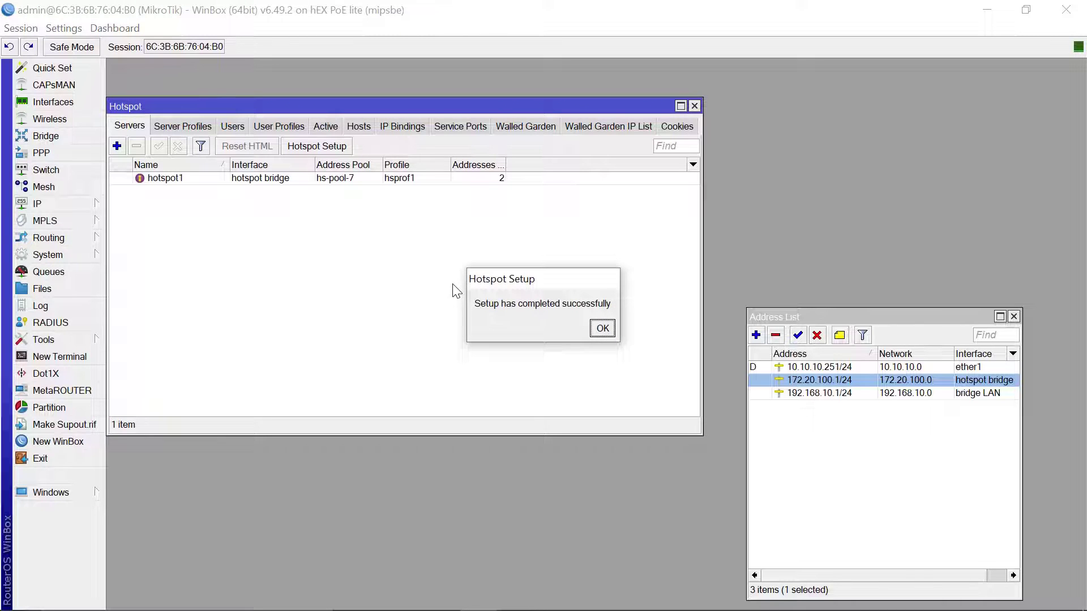
# Dismiss the success message, inspect server hotspot1, and view the Server Profiles list.
pyautogui.click(603, 329)
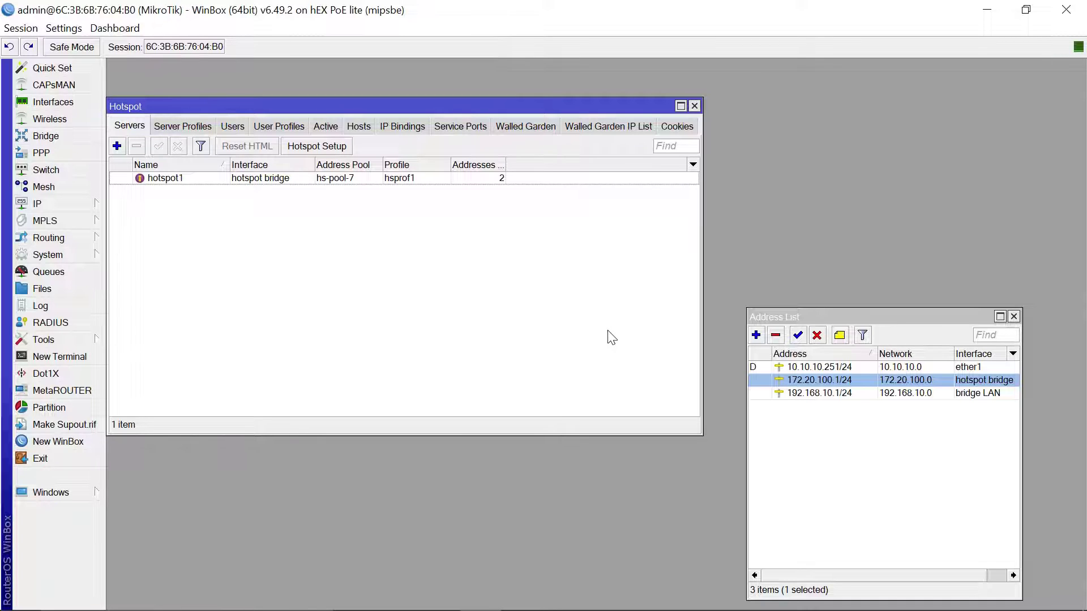
pyautogui.doubleClick(259, 180)
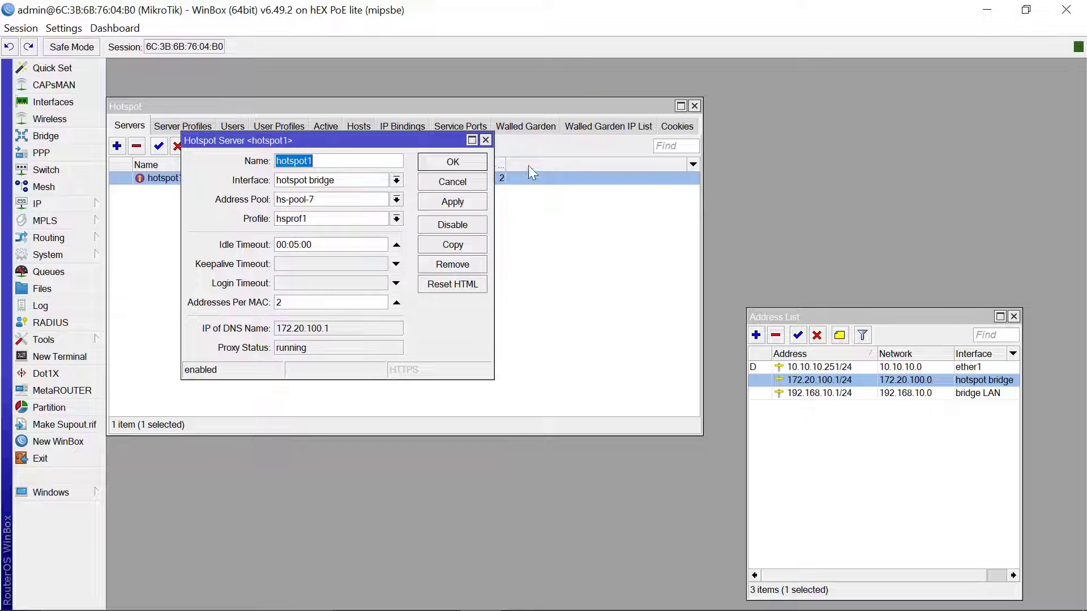
pyautogui.click(485, 140)
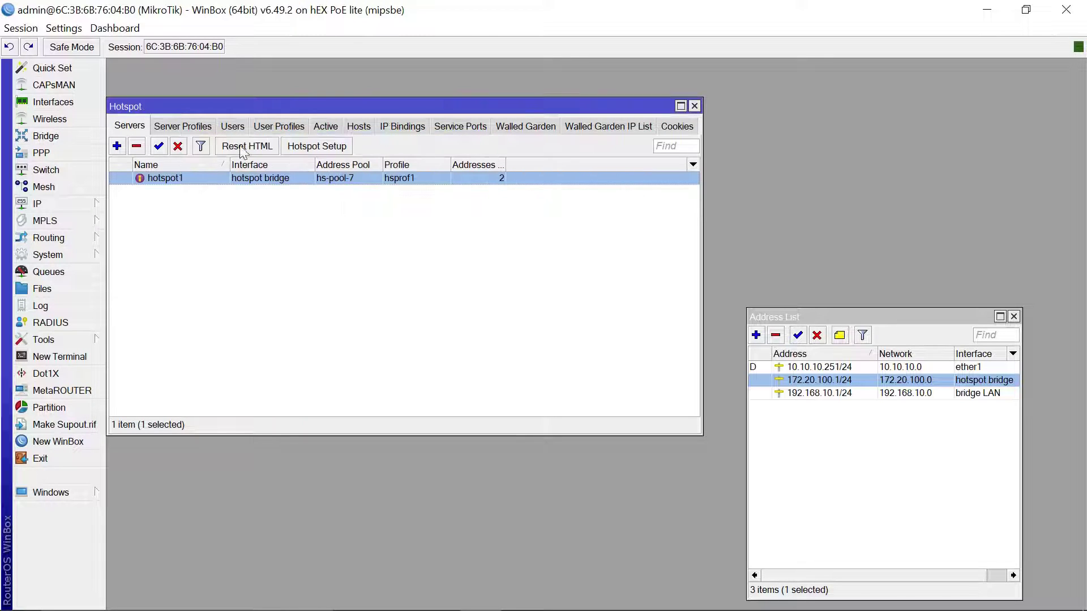
pyautogui.click(172, 133)
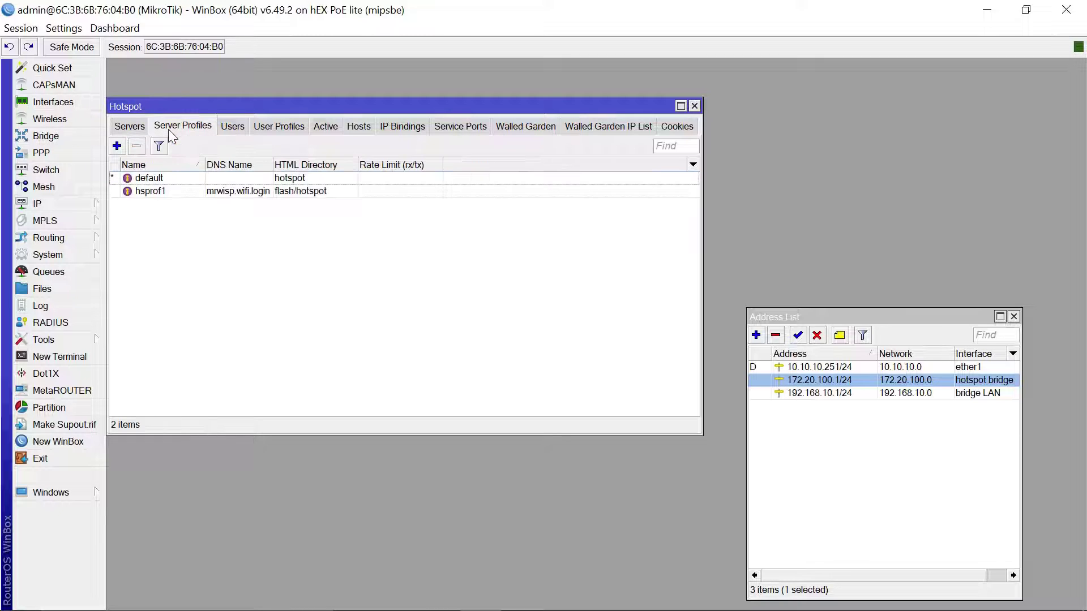
# Enable Use RADIUS with Accounting on hsprof1, keeping HTTP CHAP and cookie login, and apply.
pyautogui.doubleClick(228, 192)
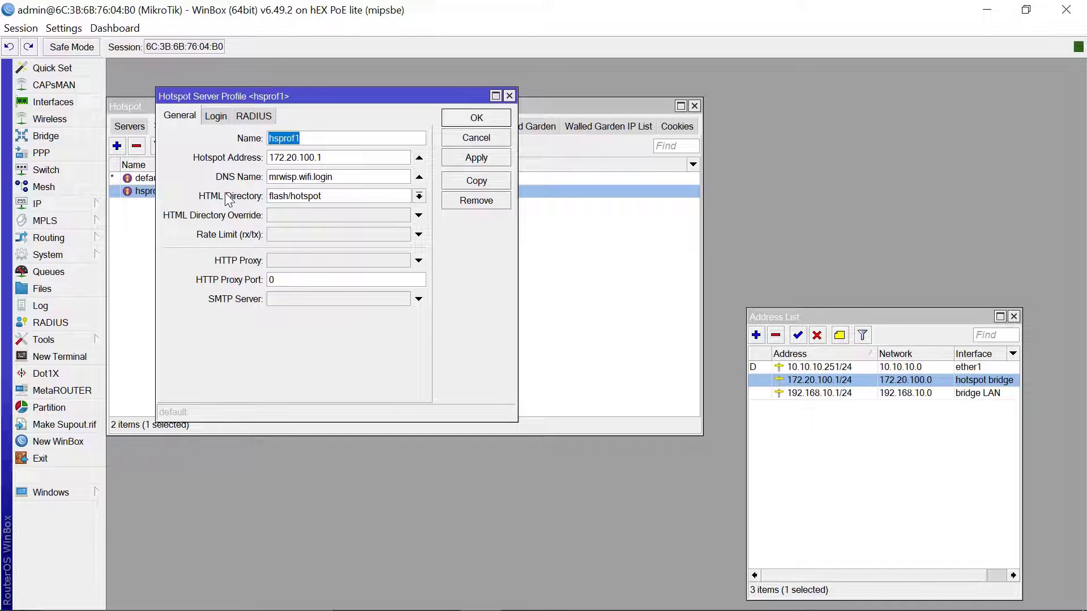
pyautogui.click(210, 115)
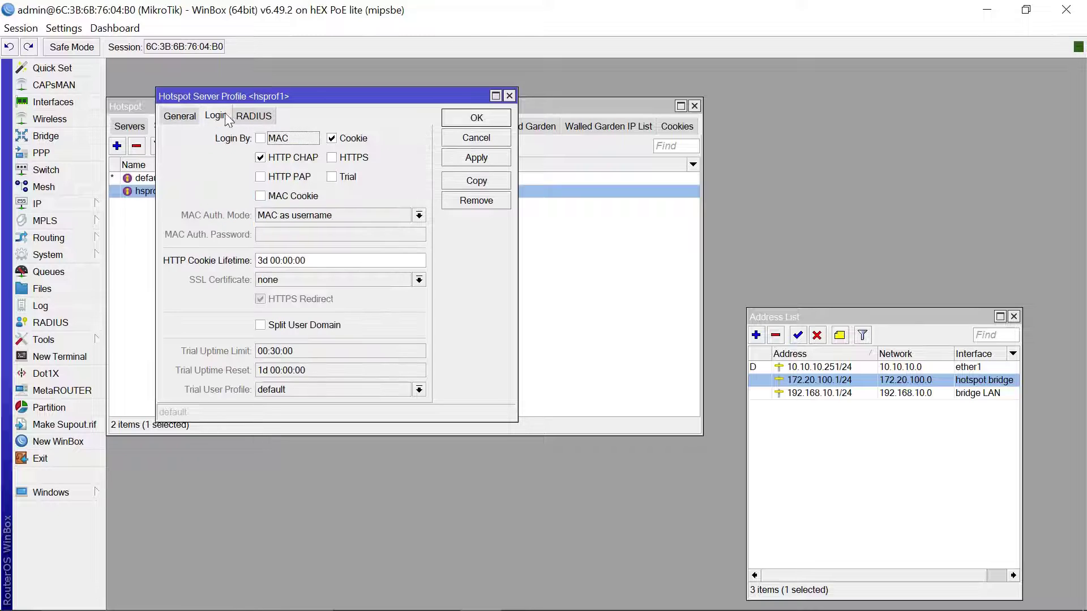
pyautogui.click(255, 118)
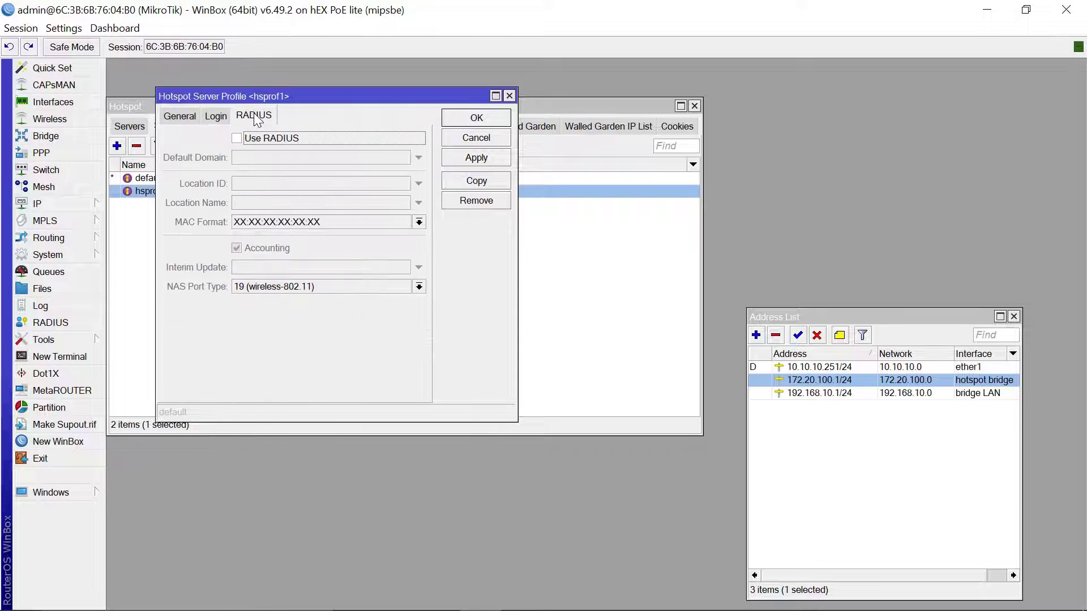
pyautogui.click(236, 138)
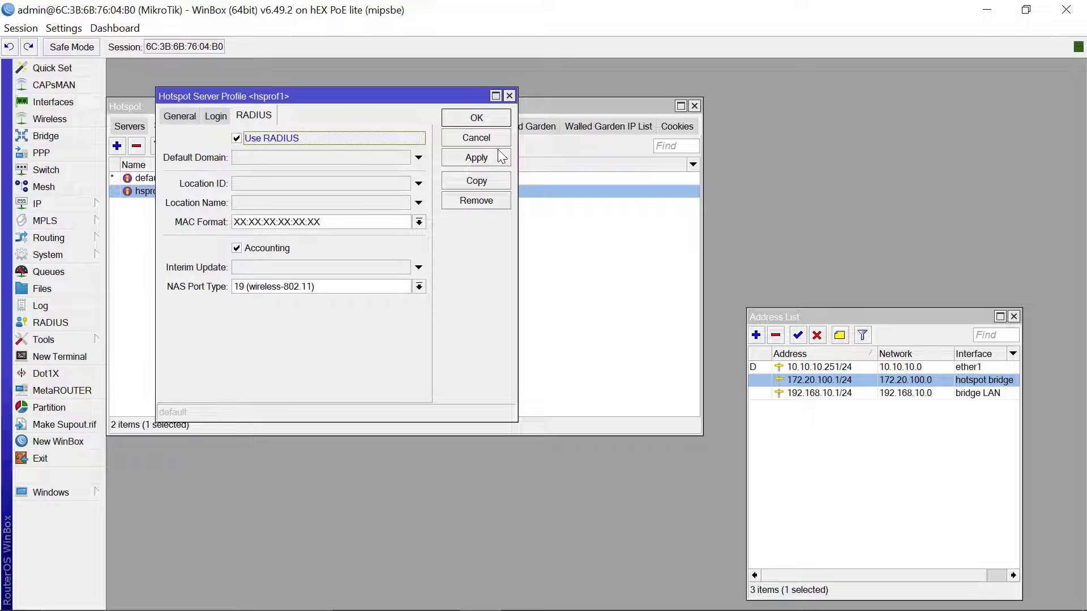
pyautogui.click(478, 160)
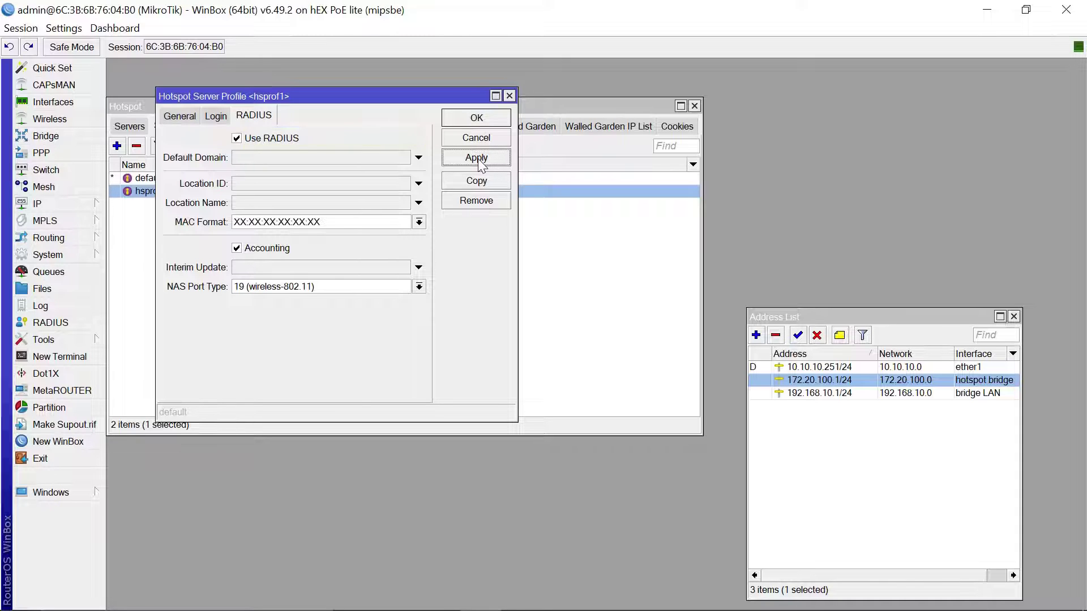
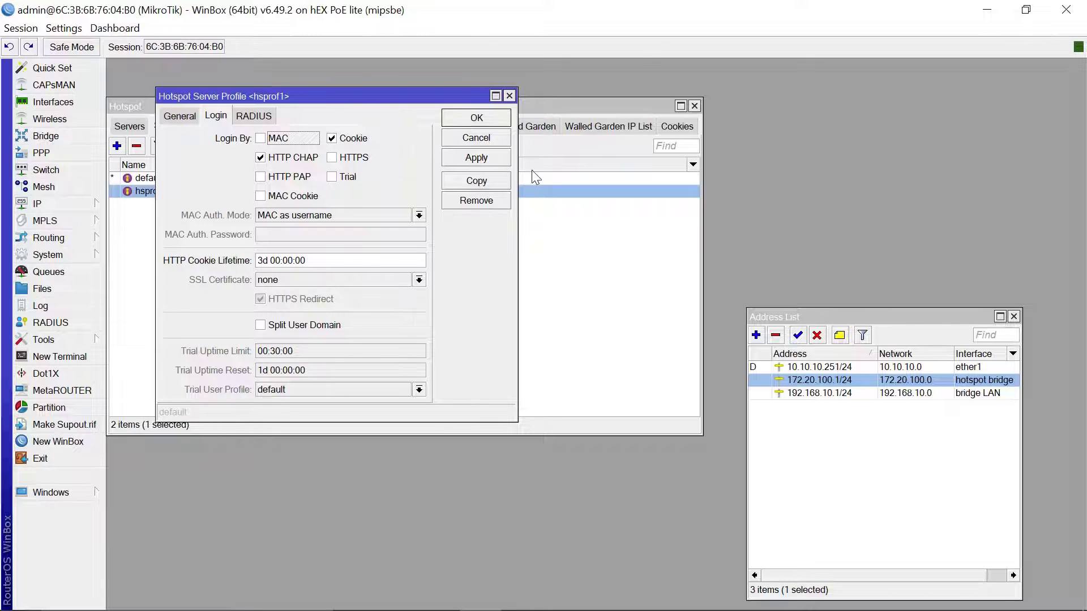
# Save hsprof1's Login settings with Cookie and HTTP CHAP ticked and a 3d cookie lifetime.
pyautogui.click(492, 117)
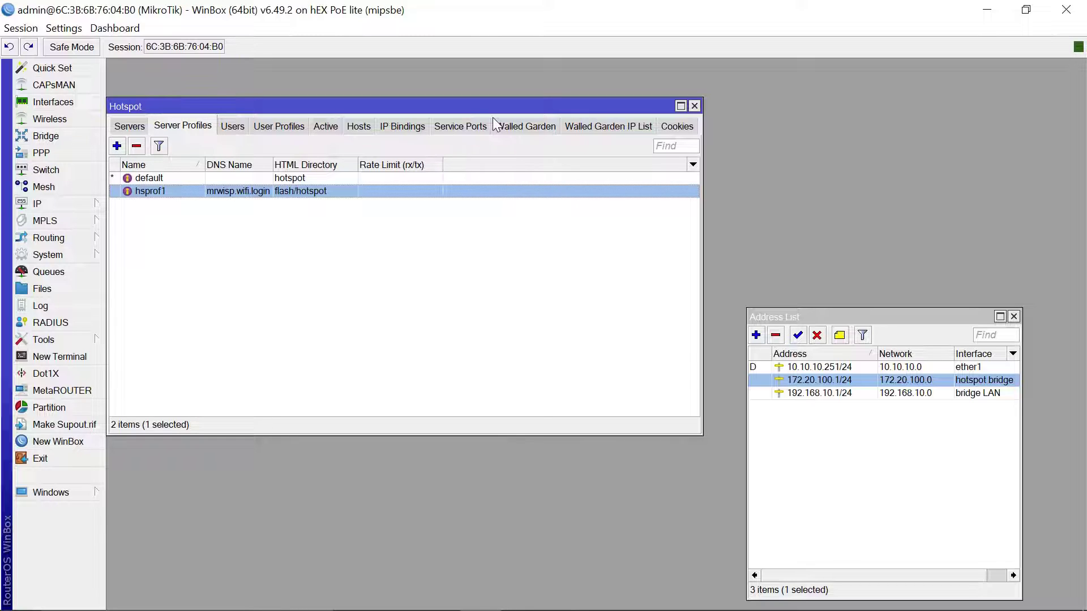
# Close the Hotspot window and enable Accept for incoming RADIUS requests.
pyautogui.click(695, 107)
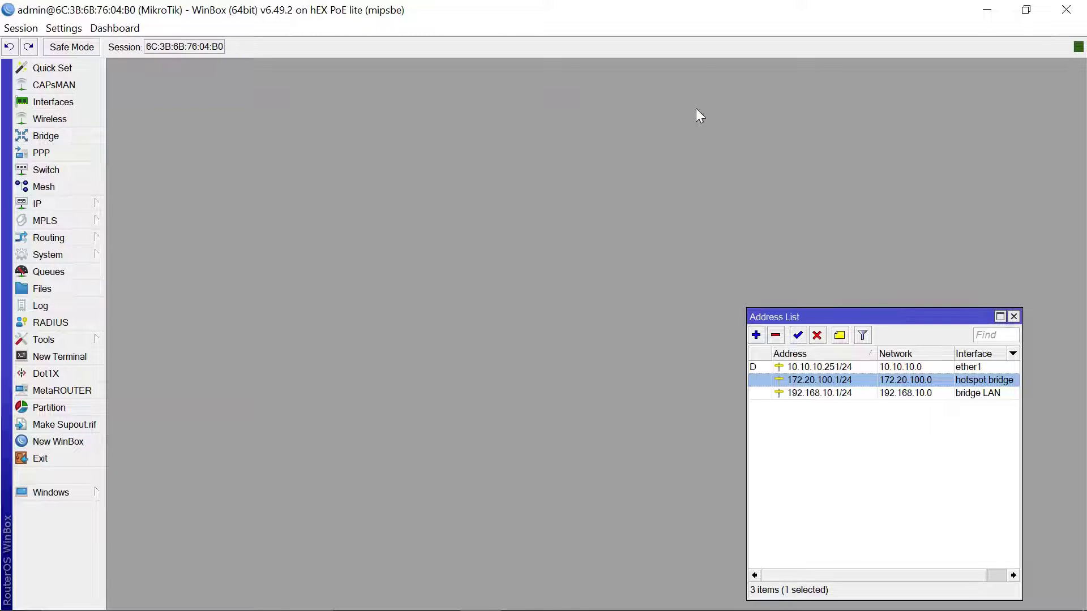
pyautogui.click(56, 324)
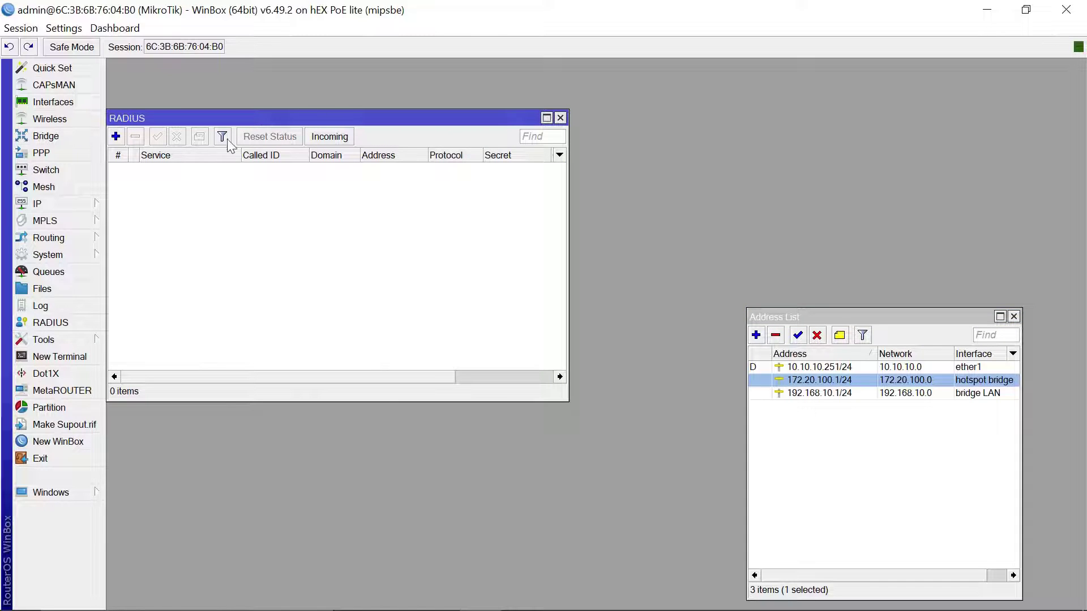
pyautogui.click(331, 139)
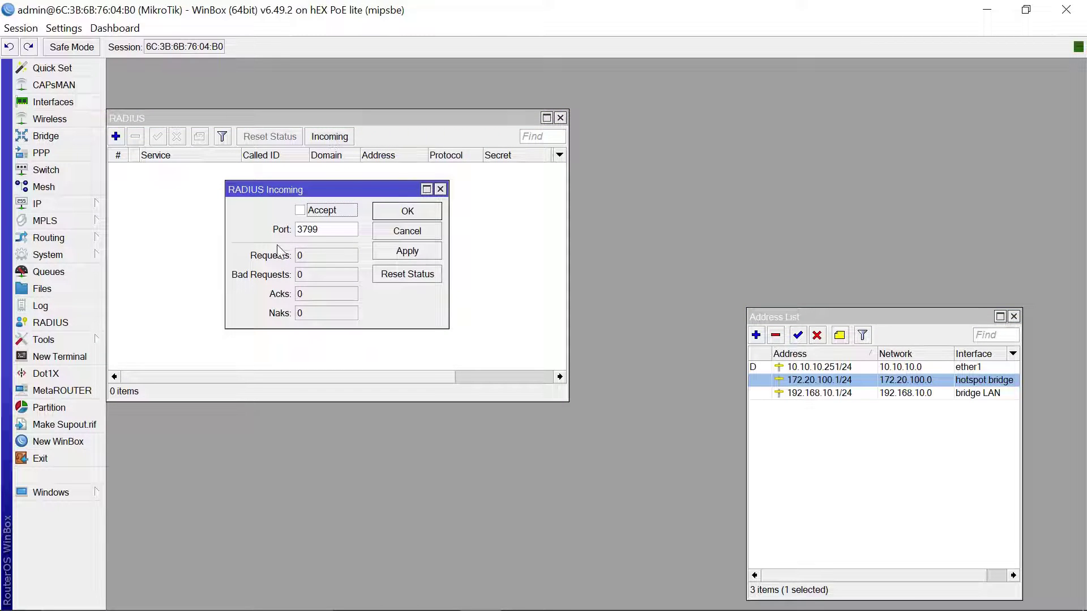
pyautogui.click(302, 212)
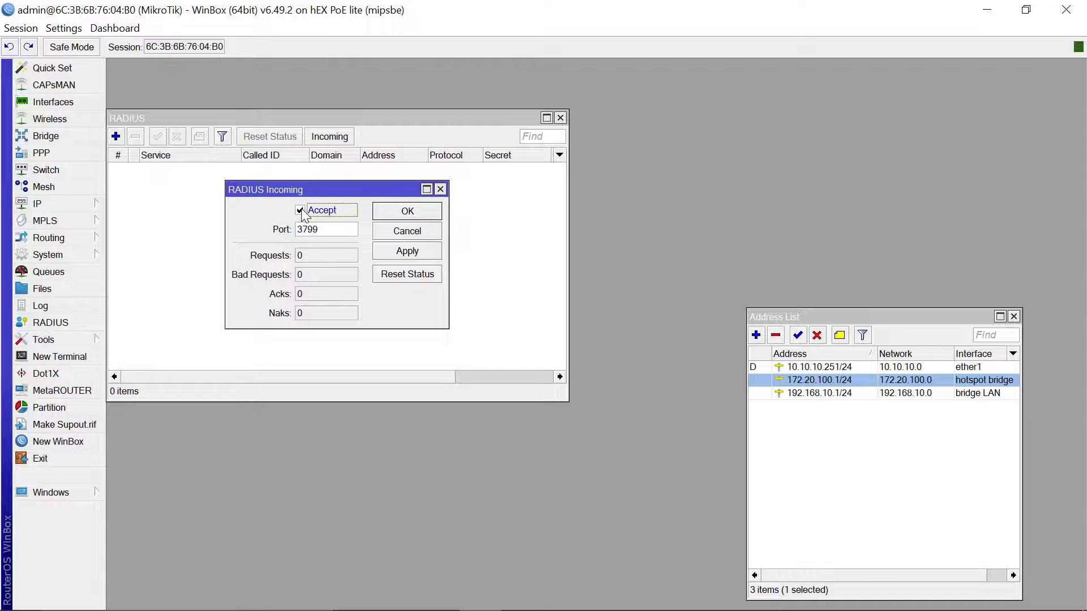
pyautogui.click(419, 210)
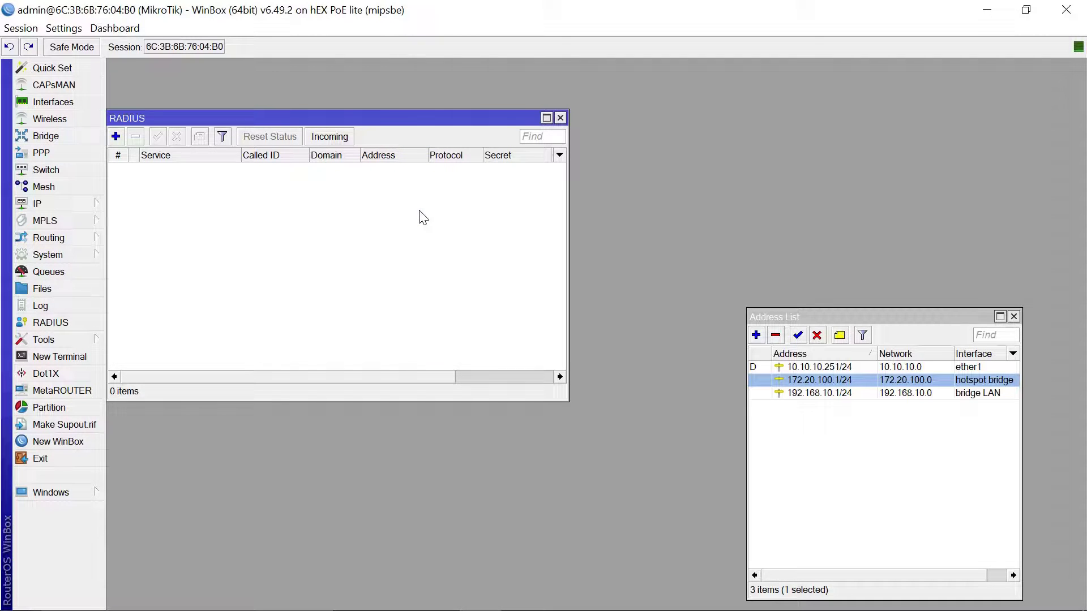
# Add a hotspot RADIUS server at address 127.0.0.1 with the shared secret.
pyautogui.click(115, 137)
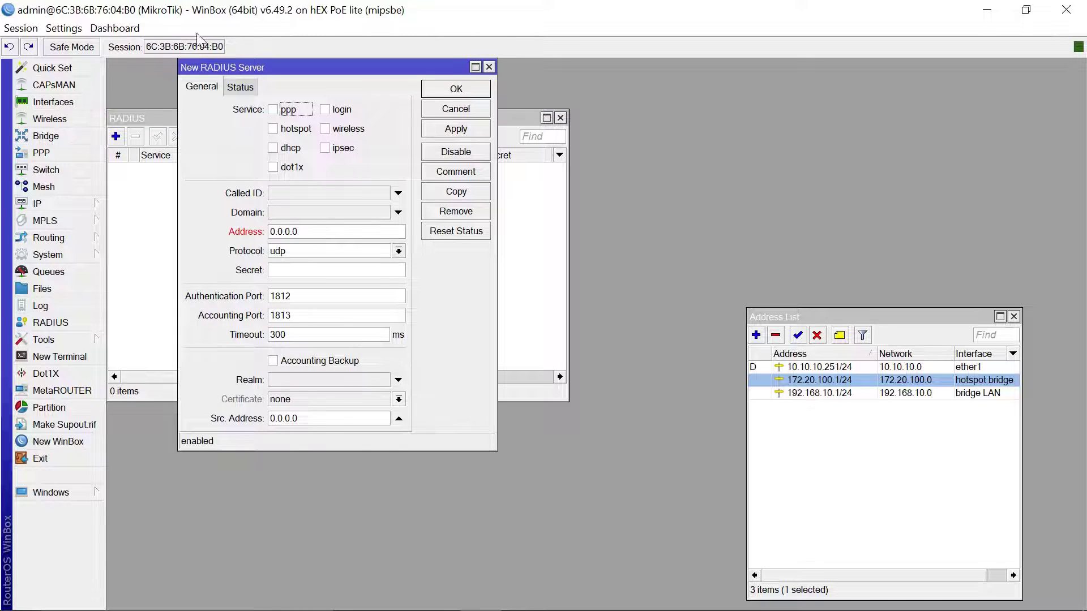
pyautogui.click(280, 133)
pyautogui.click(320, 233)
pyautogui.hotkey('ctrl', 'a')
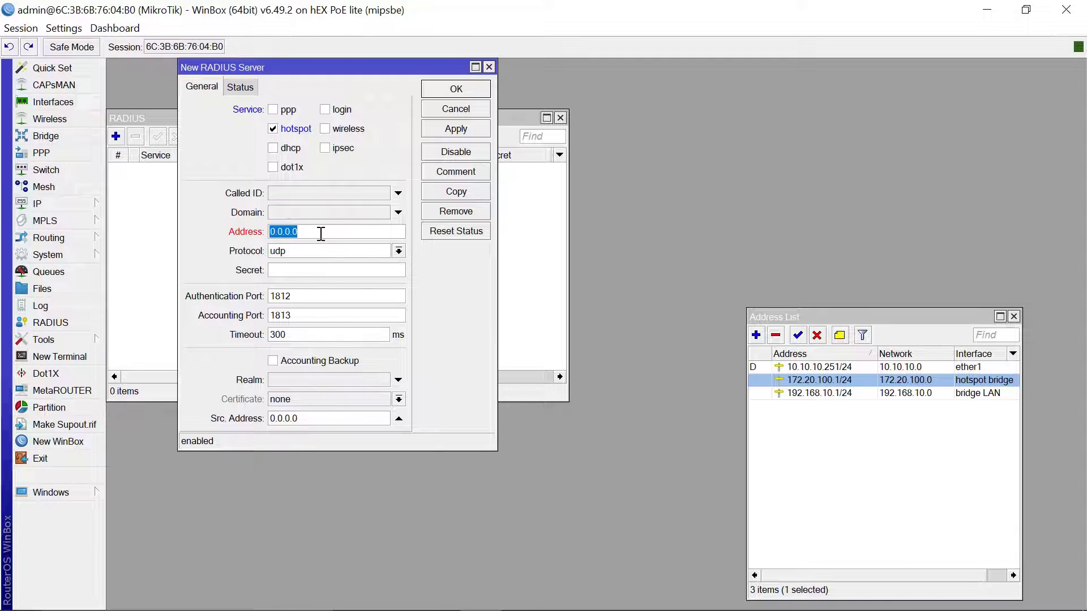
pyautogui.write('127.')
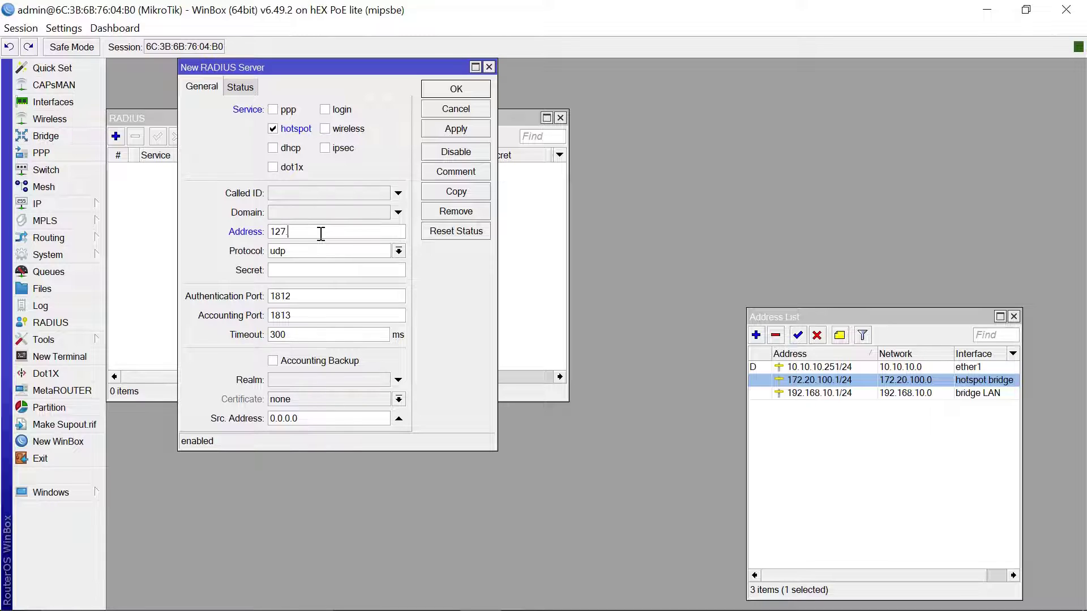
pyautogui.write('0.0')
pyautogui.write('.1')
pyautogui.click(451, 131)
pyautogui.click(456, 91)
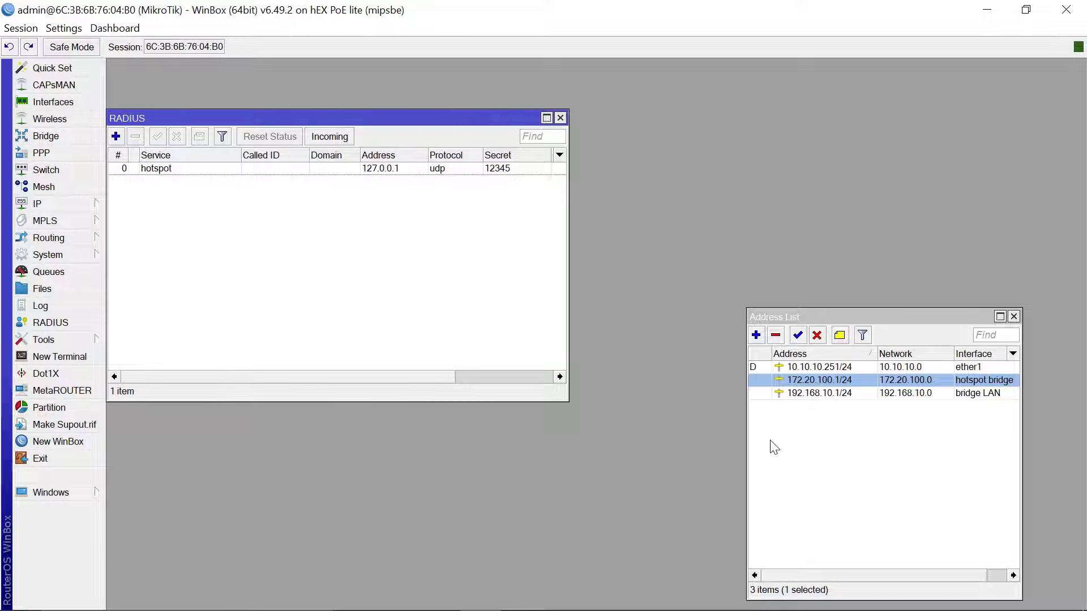
# Look up the hotspot bridge address in WinBox.
pyautogui.moveTo(642, 607)
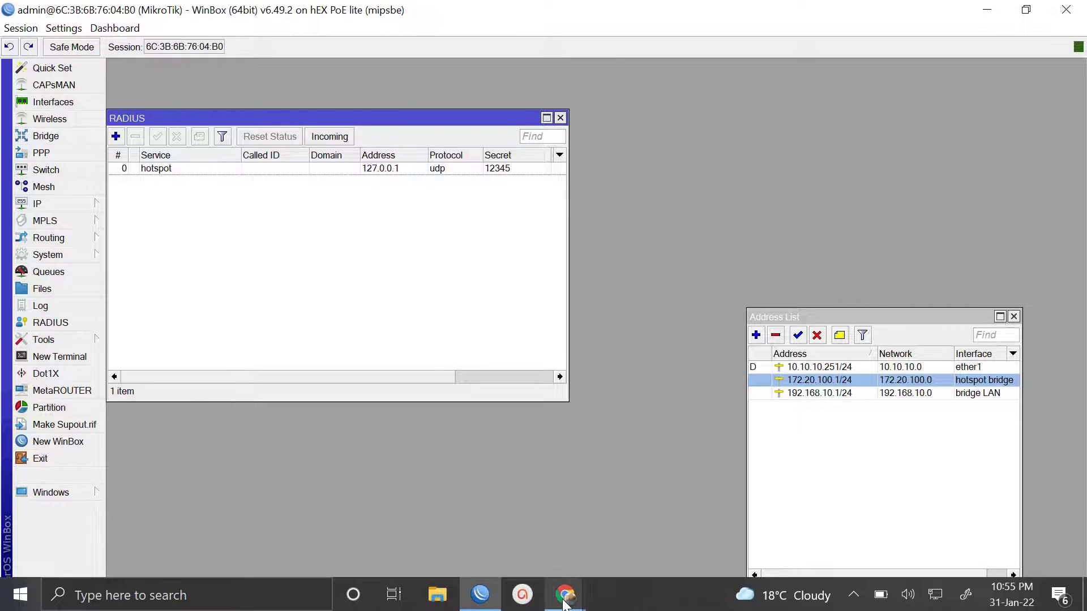
pyautogui.moveTo(565, 595)
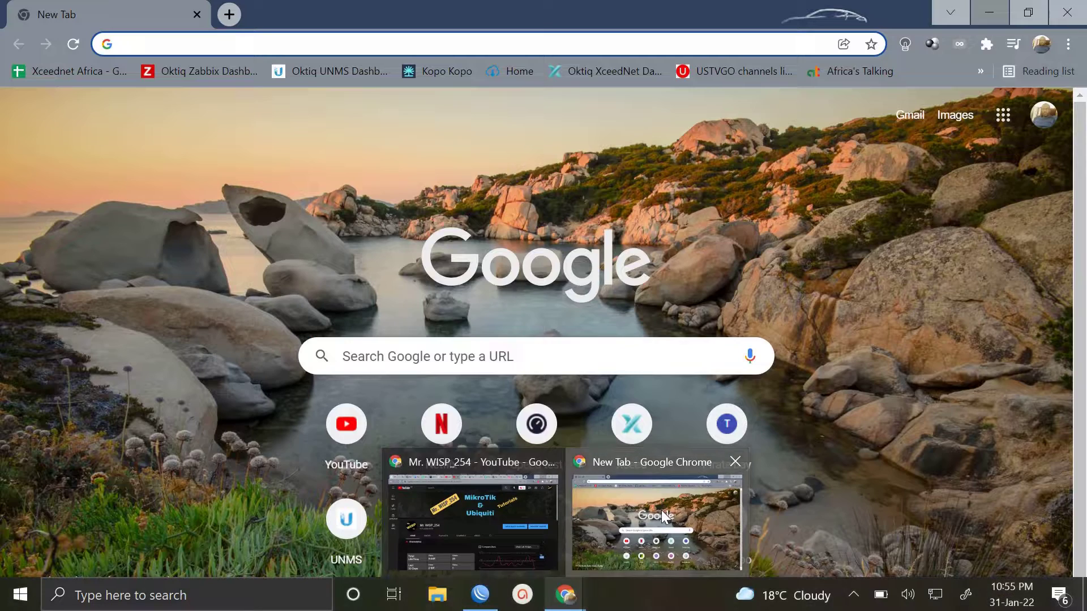
pyautogui.click(661, 510)
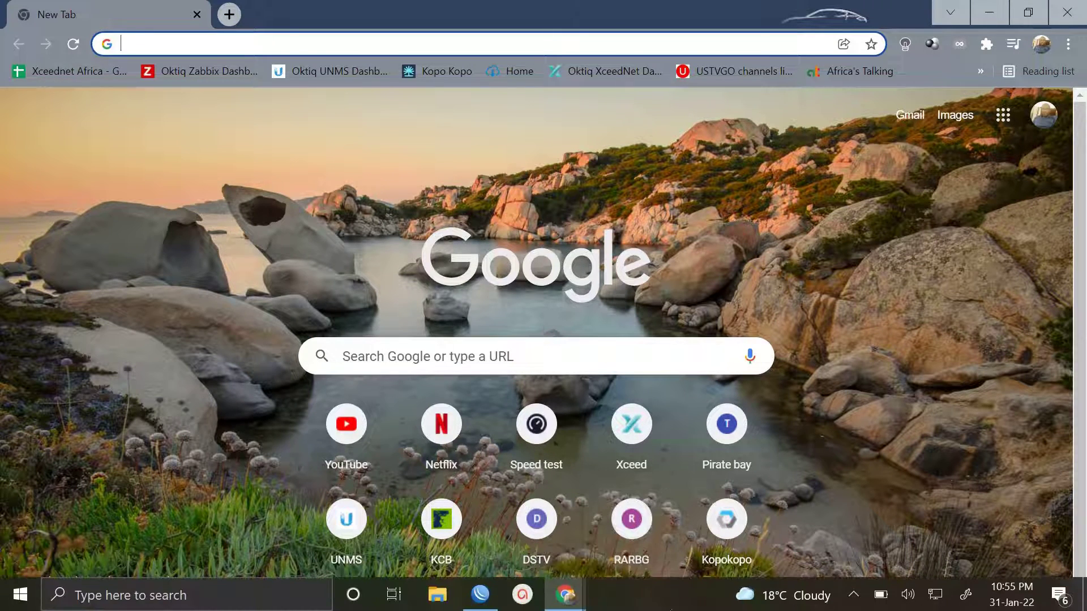
pyautogui.click(486, 601)
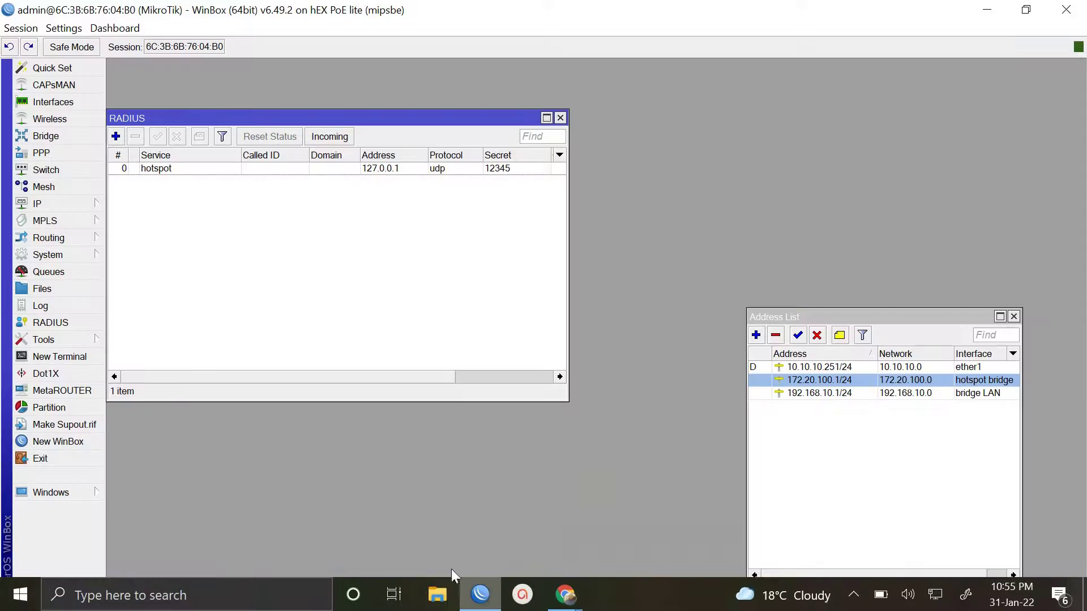
pyautogui.click(800, 383)
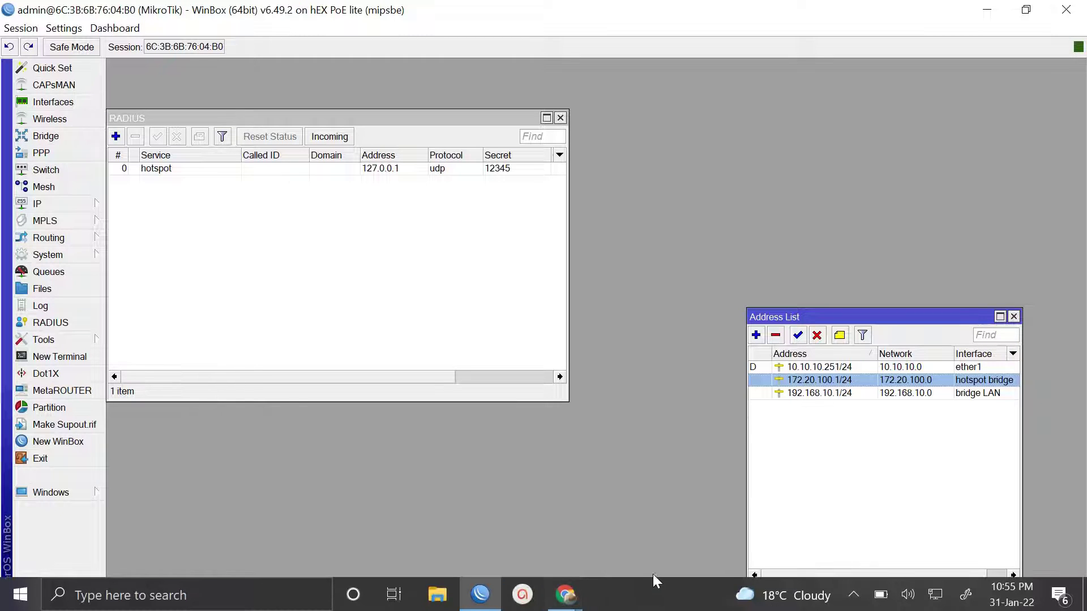
# Load 172.20.100.1/userman in the Chrome tab.
pyautogui.moveTo(569, 596)
pyautogui.click(654, 513)
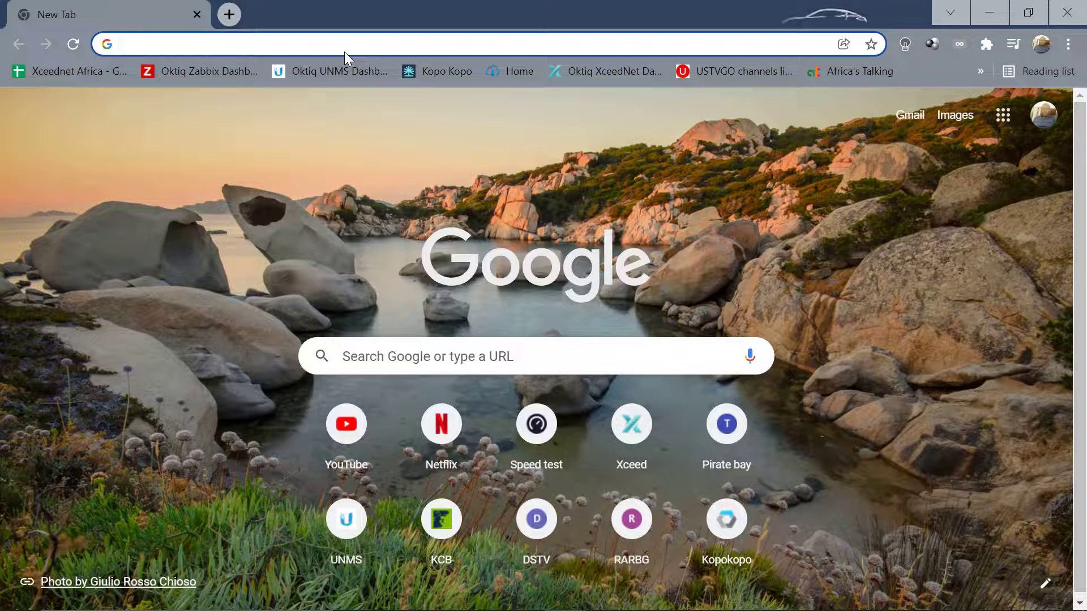
pyautogui.write('172')
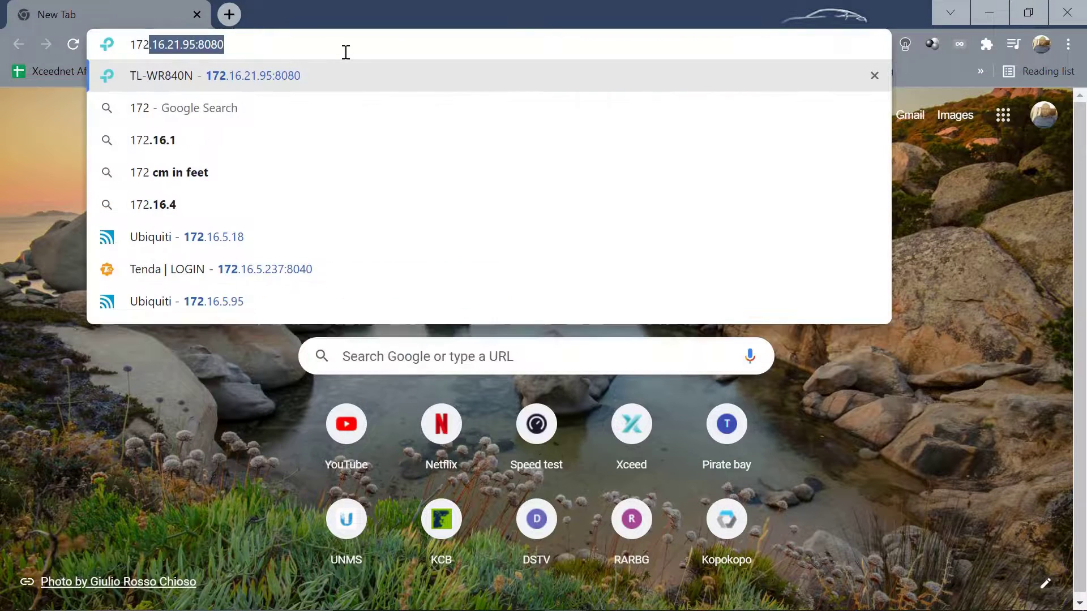
pyautogui.write('.20')
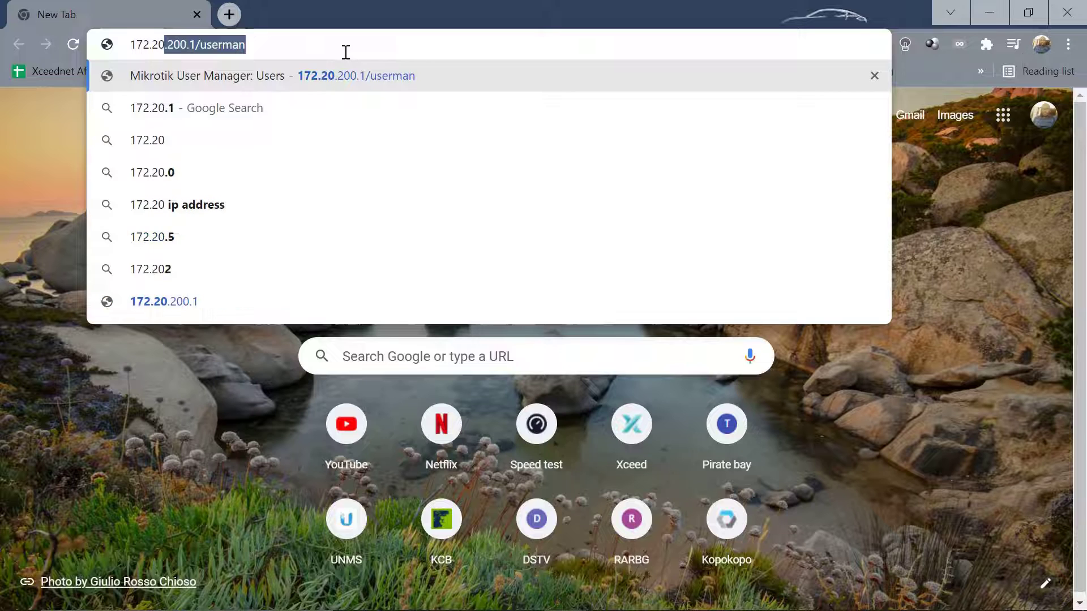
pyautogui.write('.200')
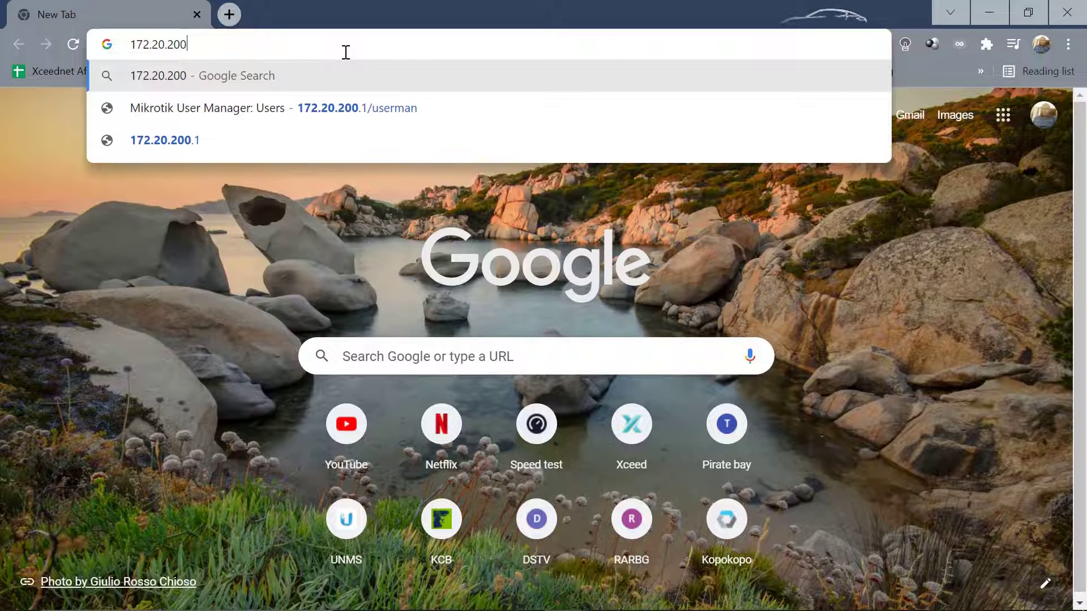
pyautogui.press('BackSpace')
pyautogui.press('BackSpace')
pyautogui.press('BackSpace')
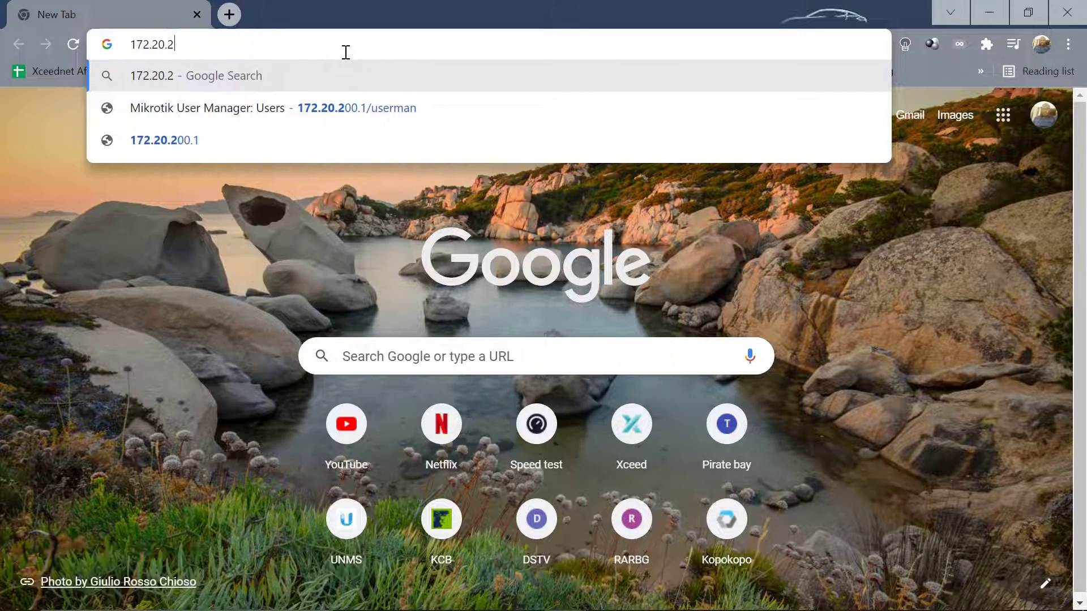
pyautogui.write('100')
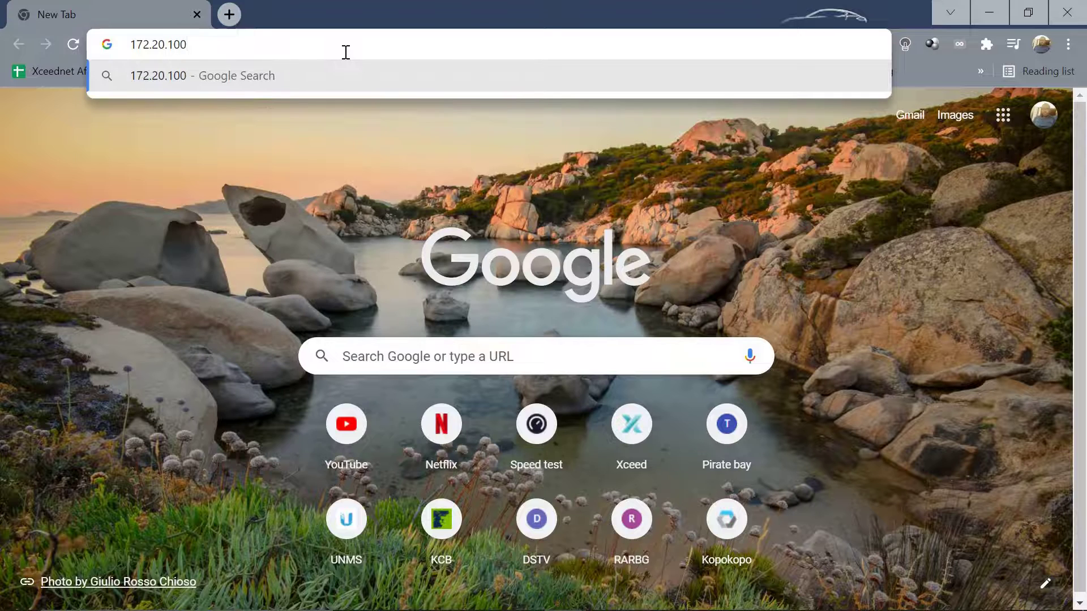
pyautogui.write('.1')
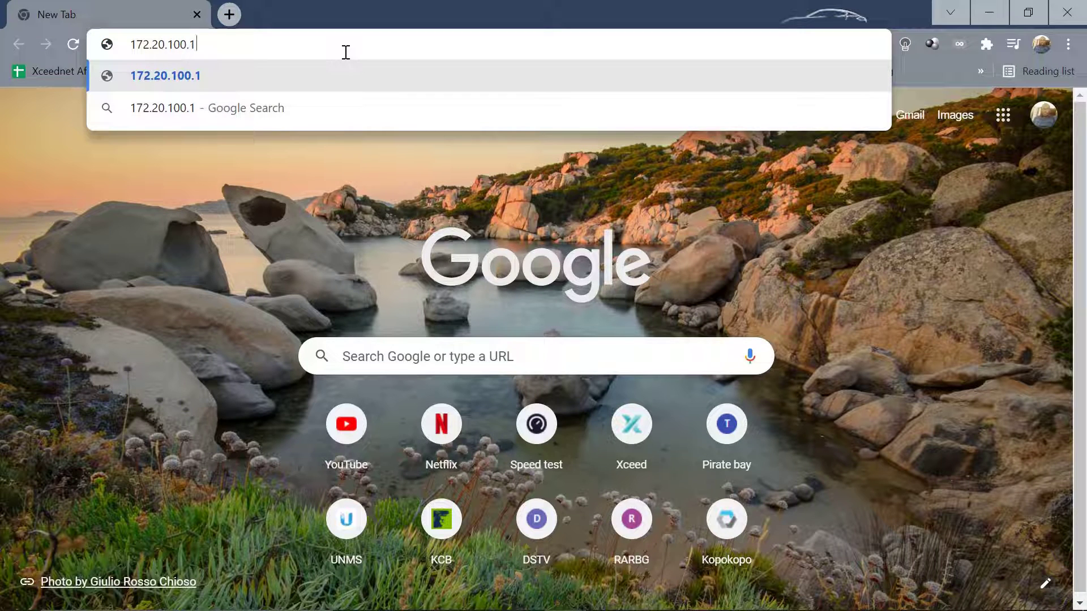
pyautogui.write('/user')
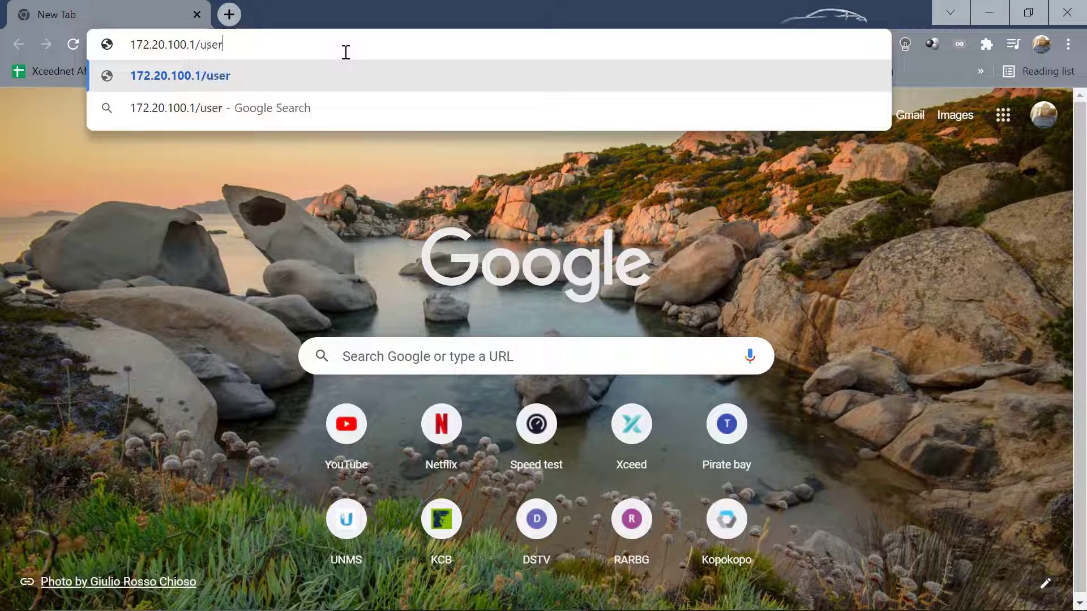
pyautogui.write('man')
pyautogui.press('Return')
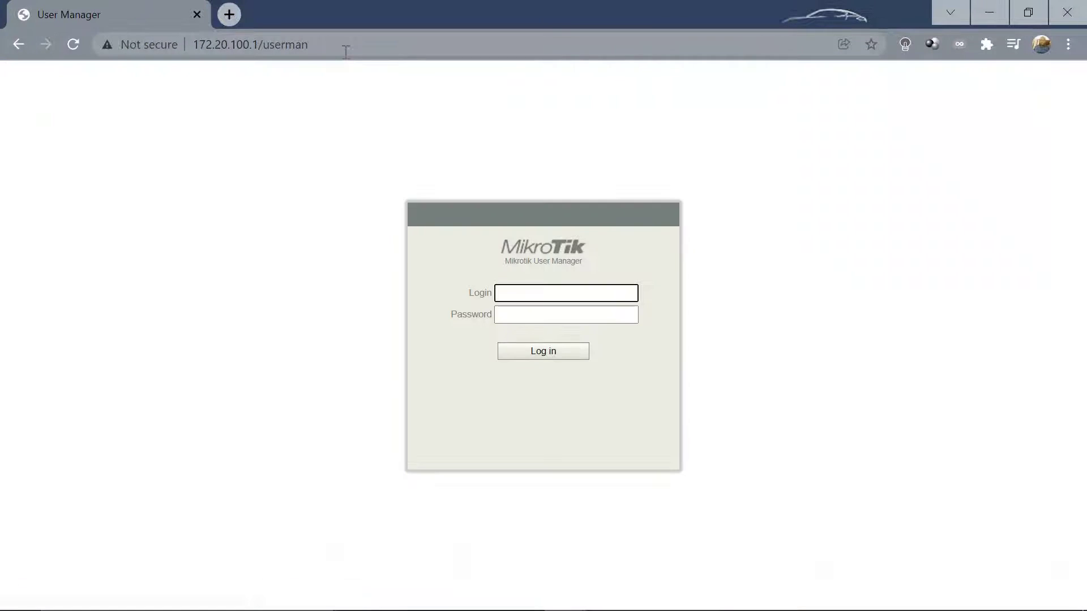
# Log in to User Manager as admin and open the Routers page.
pyautogui.click(544, 292)
pyautogui.write('admin')
pyautogui.click(554, 358)
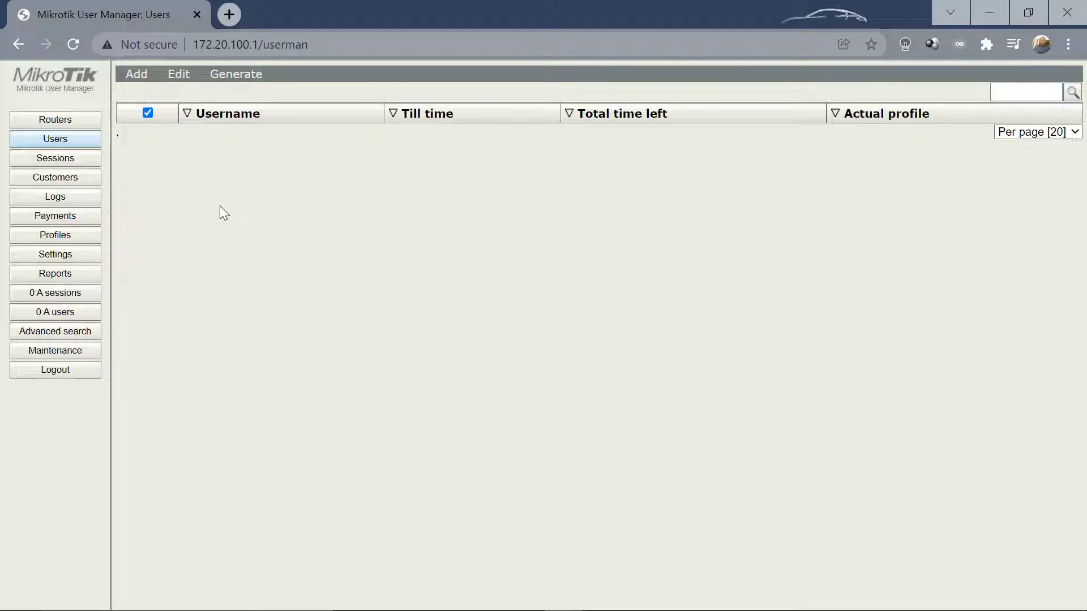
pyautogui.click(47, 124)
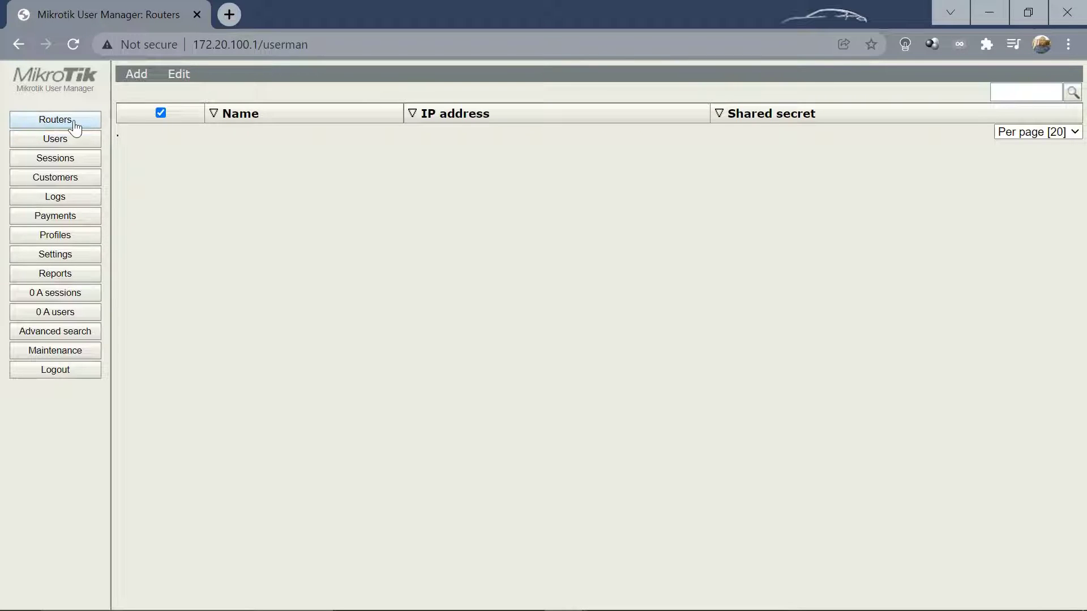
# Create a new router entry named 'mr.wisp hotspot'.
pyautogui.click(140, 77)
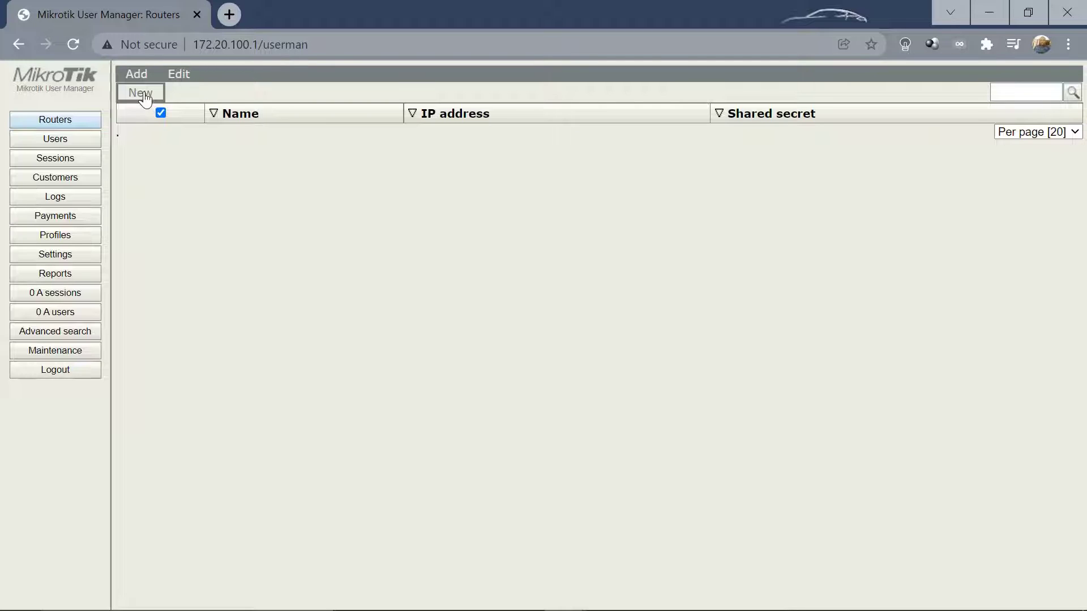
pyautogui.click(143, 95)
pyautogui.click(517, 225)
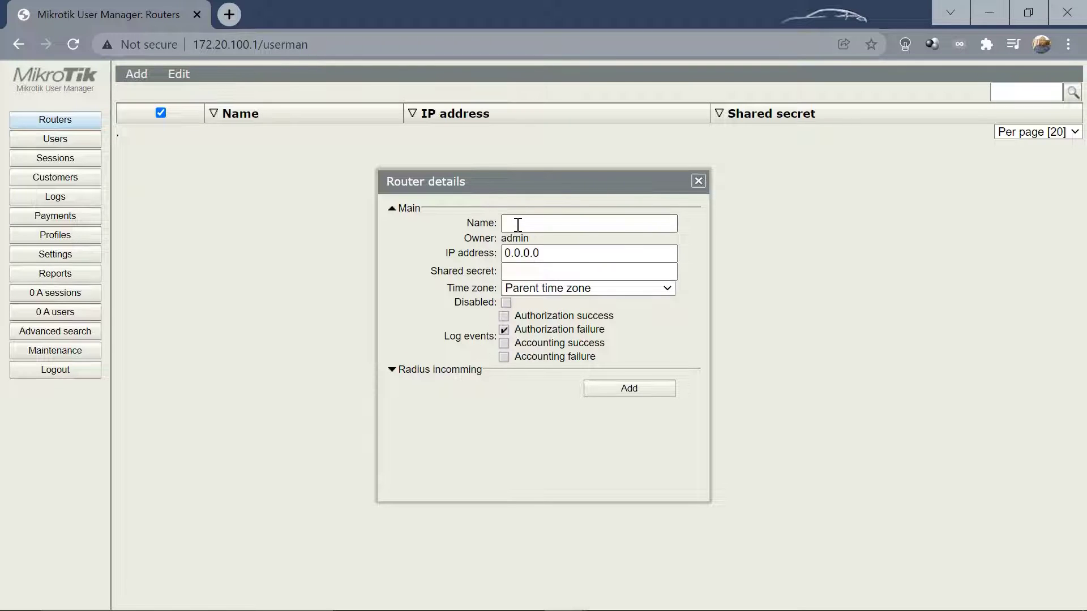
pyautogui.click(518, 224)
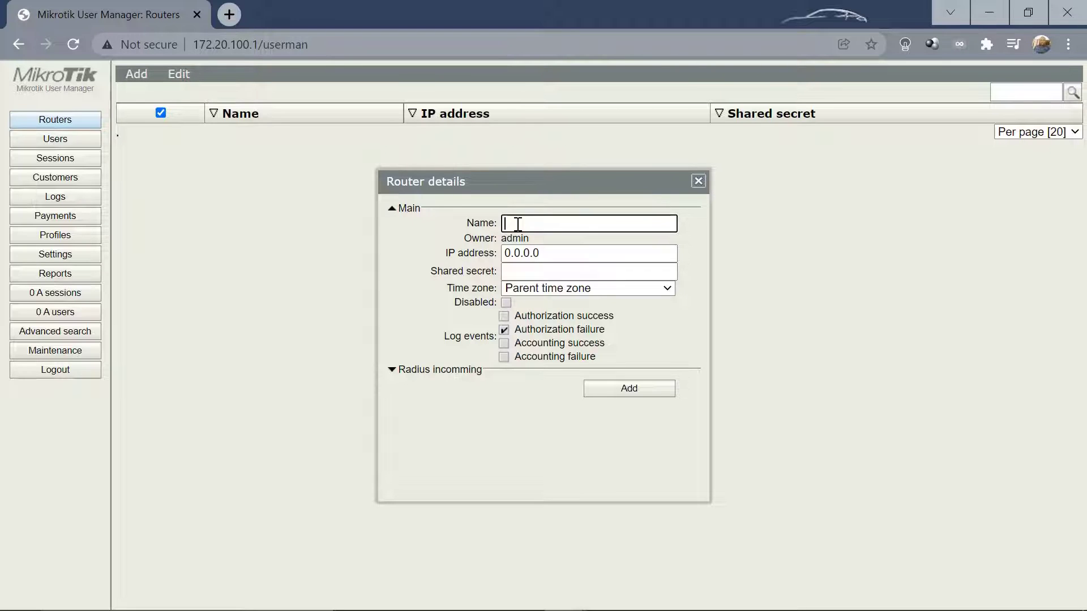
pyautogui.write('mrwisp hotspot')
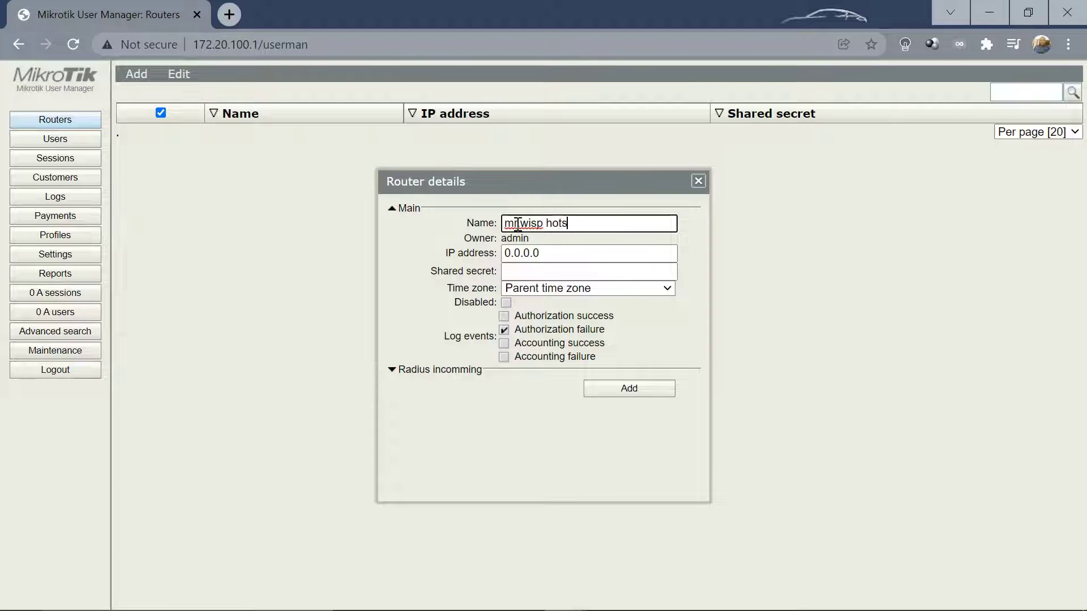
pyautogui.click(517, 224)
pyautogui.write('.')
pyautogui.click(589, 253)
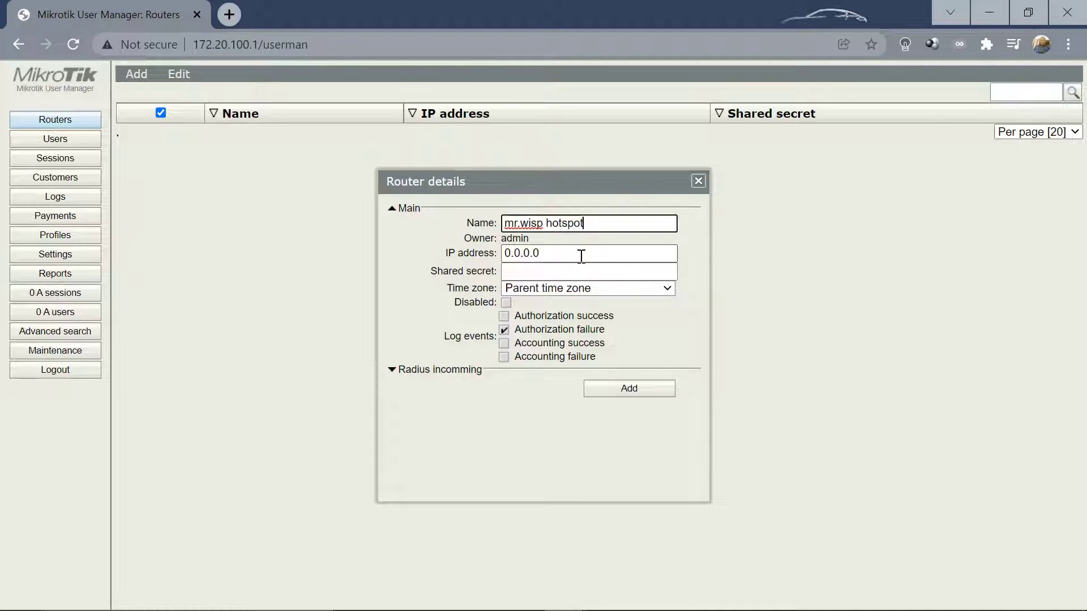
# Set the router's IP address to 127.0.0.1 and enter the RADIUS shared secret.
pyautogui.doubleClick(581, 256)
pyautogui.write('1')
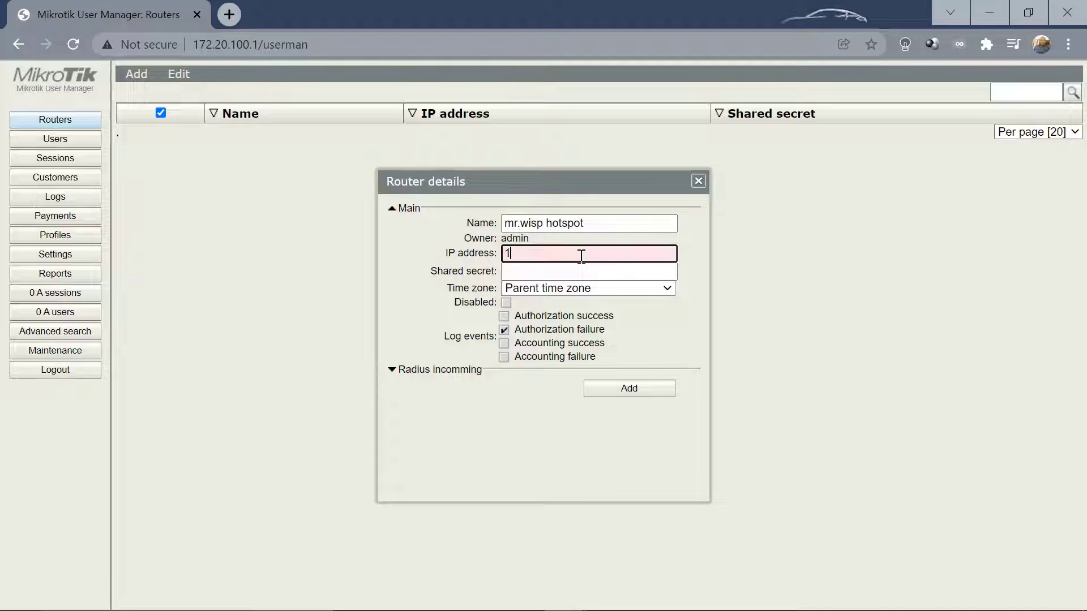
pyautogui.write('27.0.0.1')
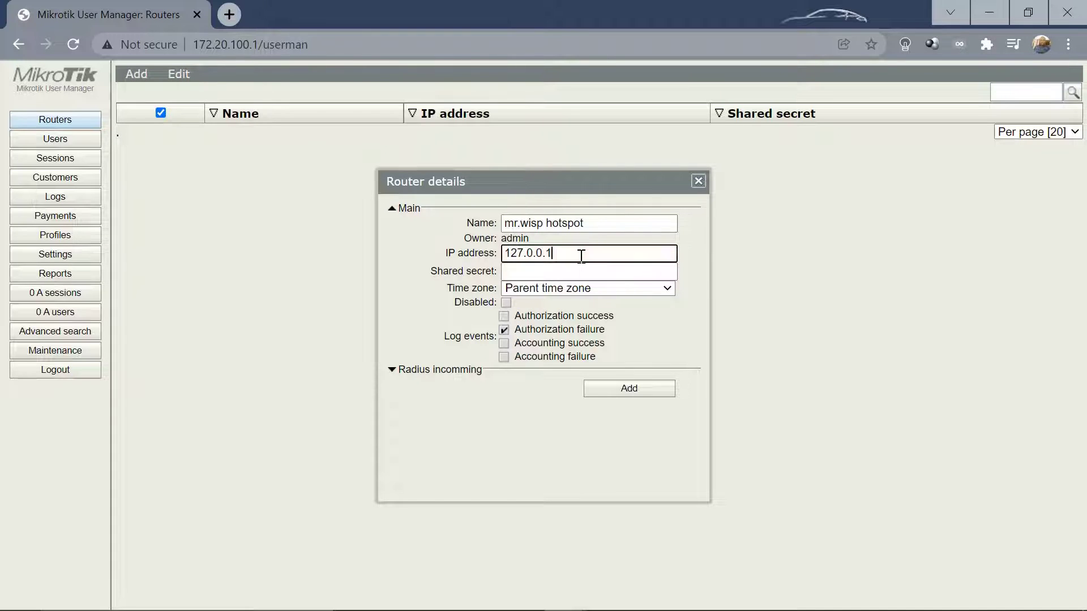
pyautogui.click(530, 271)
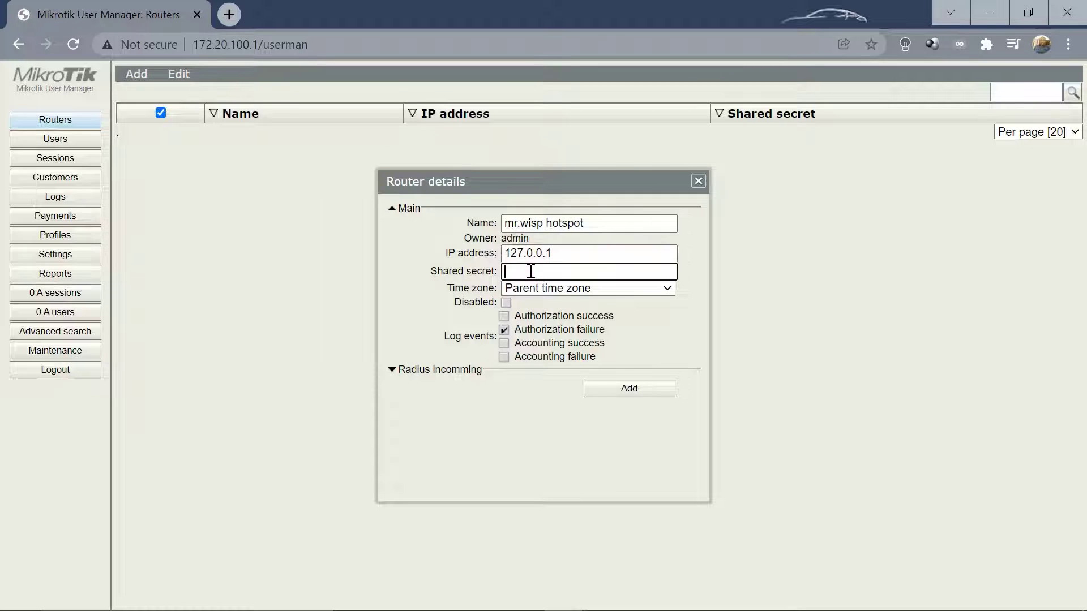
pyautogui.moveTo(481, 601)
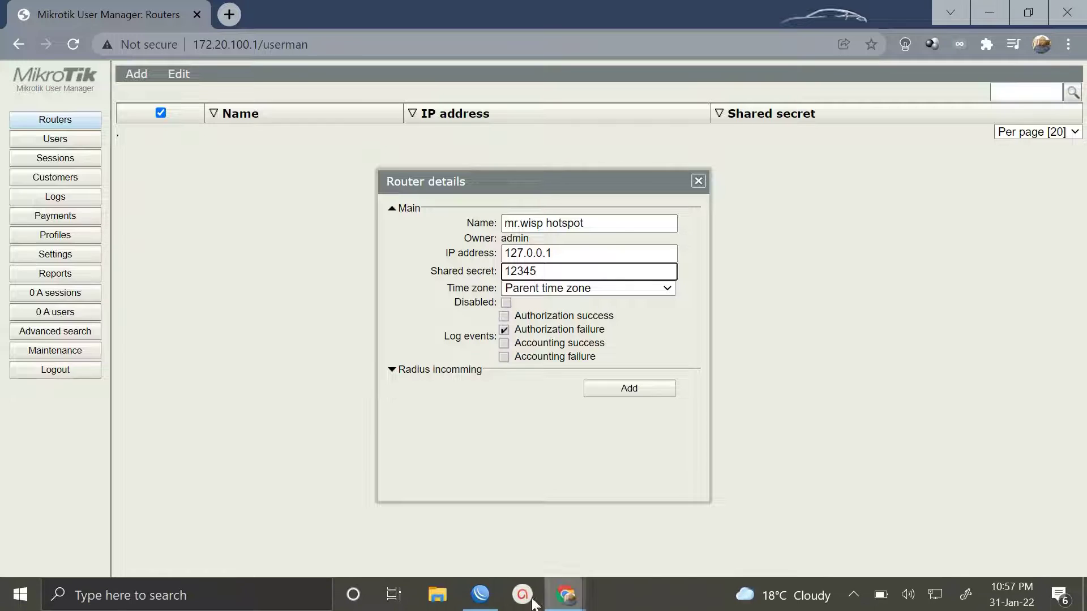
pyautogui.click(458, 531)
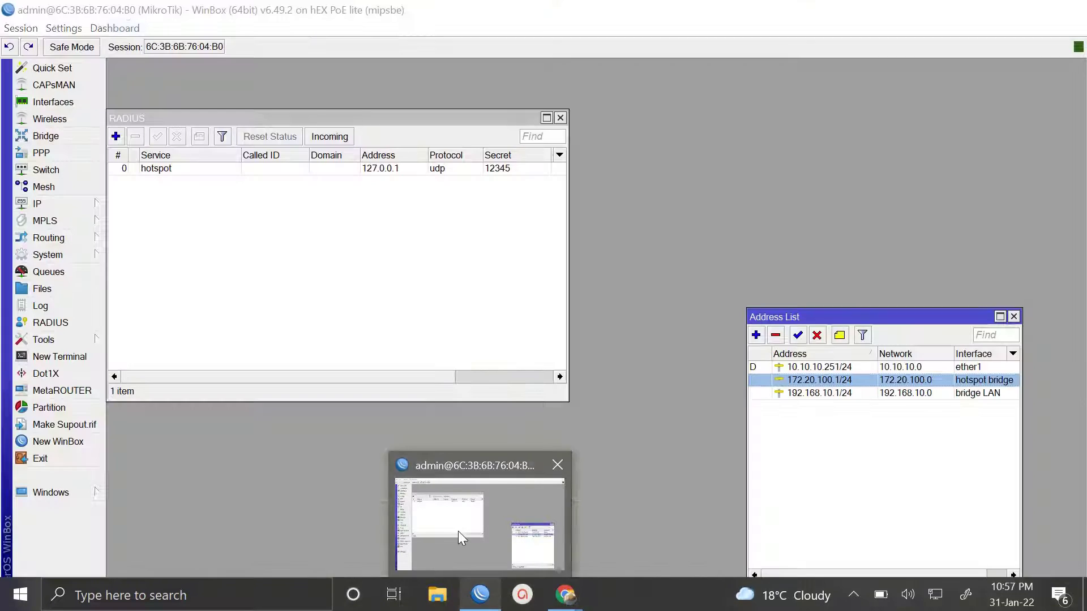
pyautogui.doubleClick(182, 169)
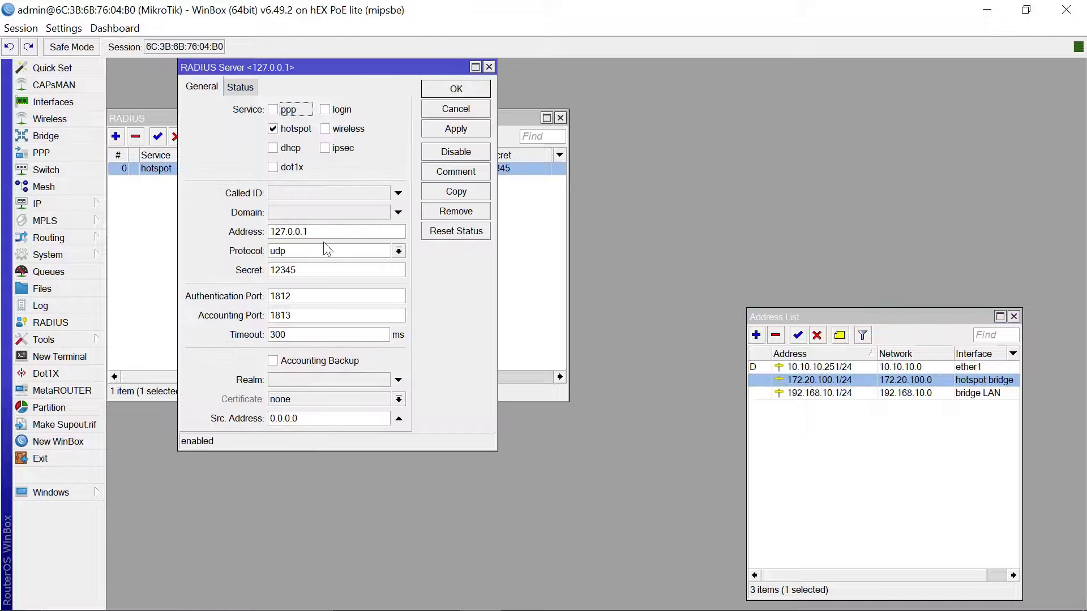
pyautogui.click(319, 231)
pyautogui.click(489, 67)
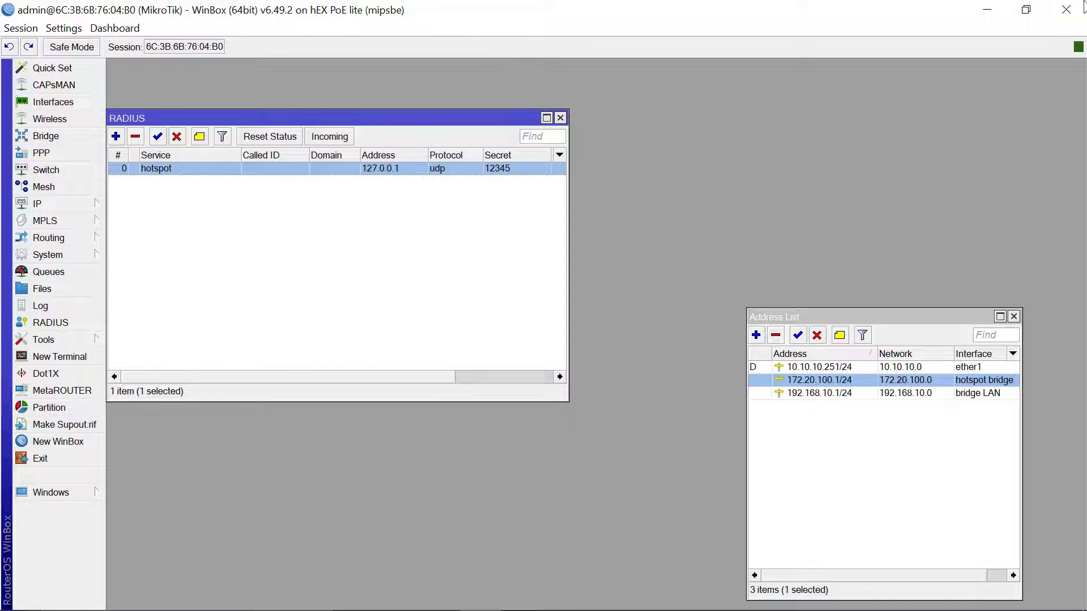
pyautogui.click(988, 10)
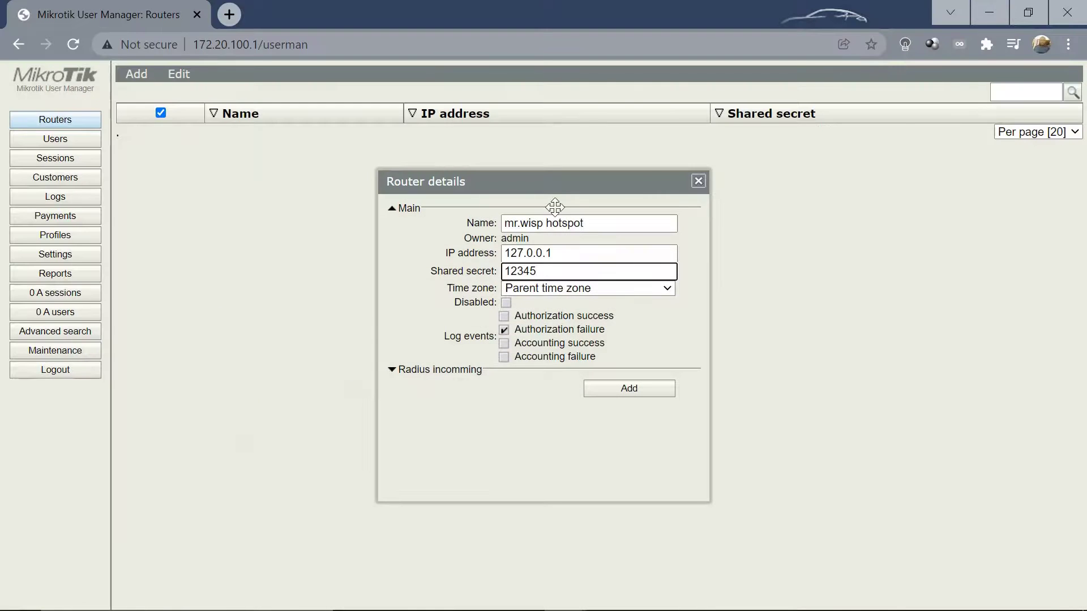
pyautogui.click(629, 389)
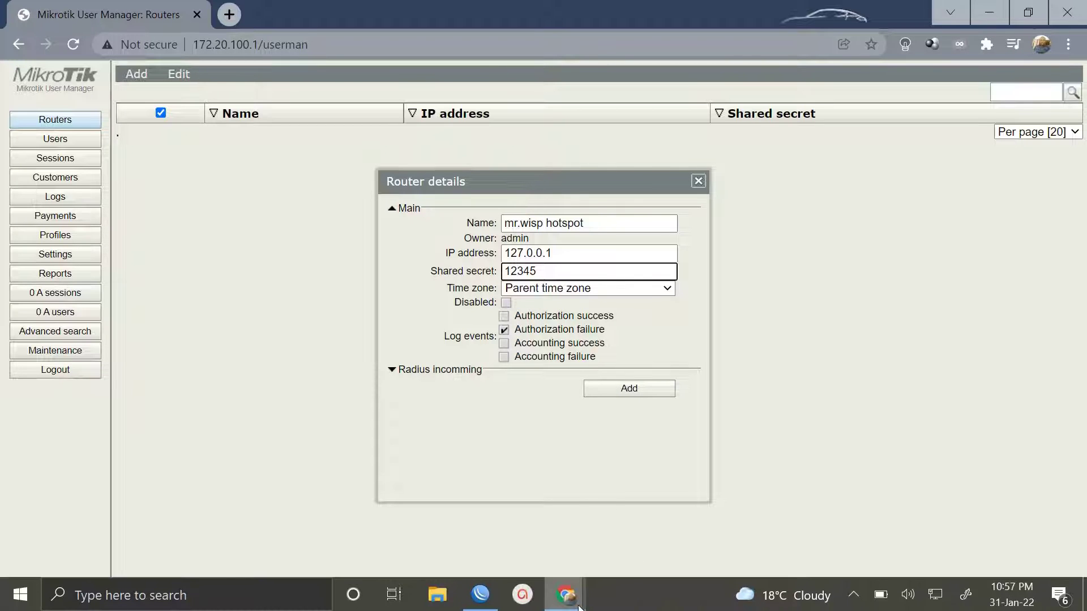
pyautogui.click(480, 595)
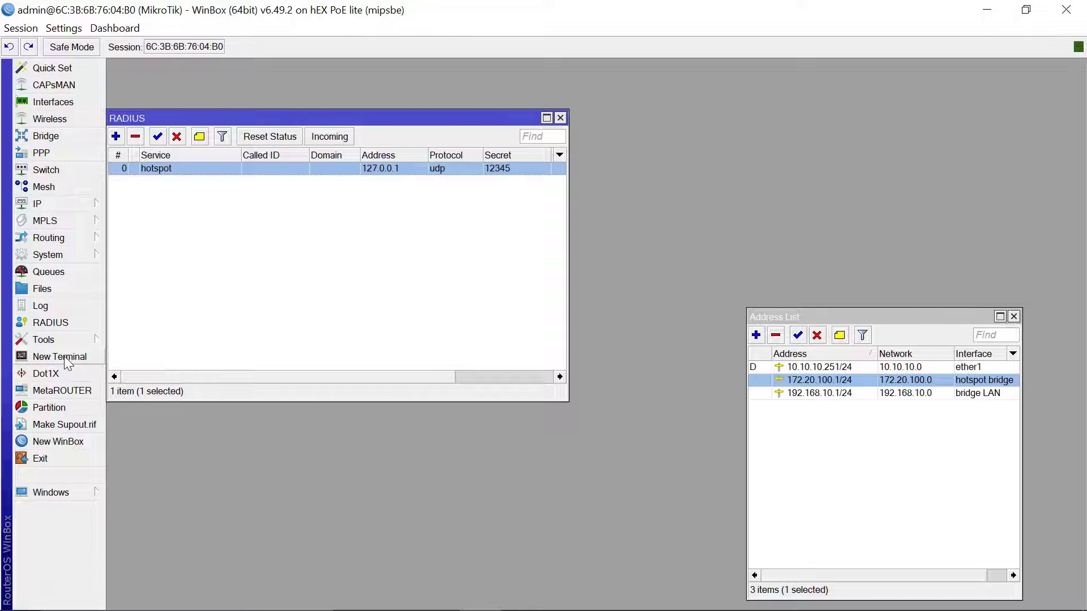
# In a new terminal, enter /tool user-manager and try the clear command.
pyautogui.click(35, 363)
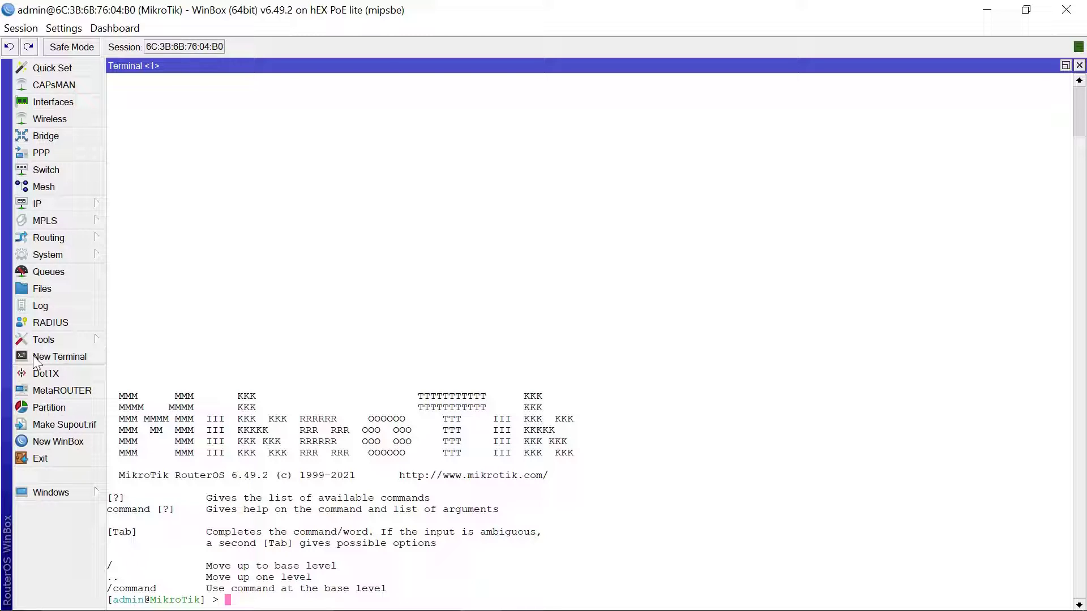
pyautogui.write('tool use')
pyautogui.press('Tab')
pyautogui.press('Return')
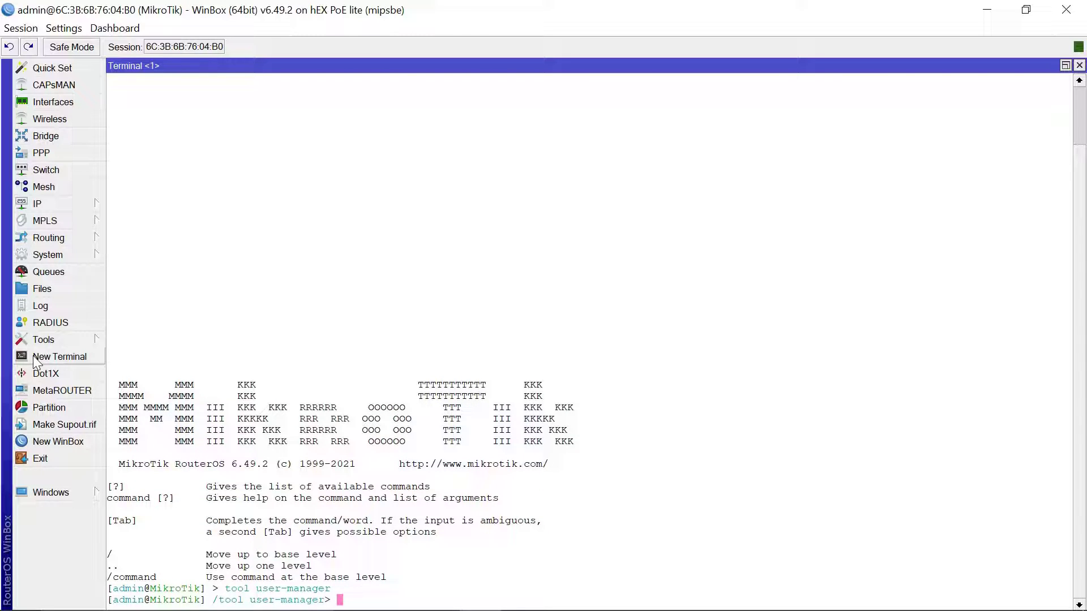
pyautogui.write('clear')
pyautogui.press('Return')
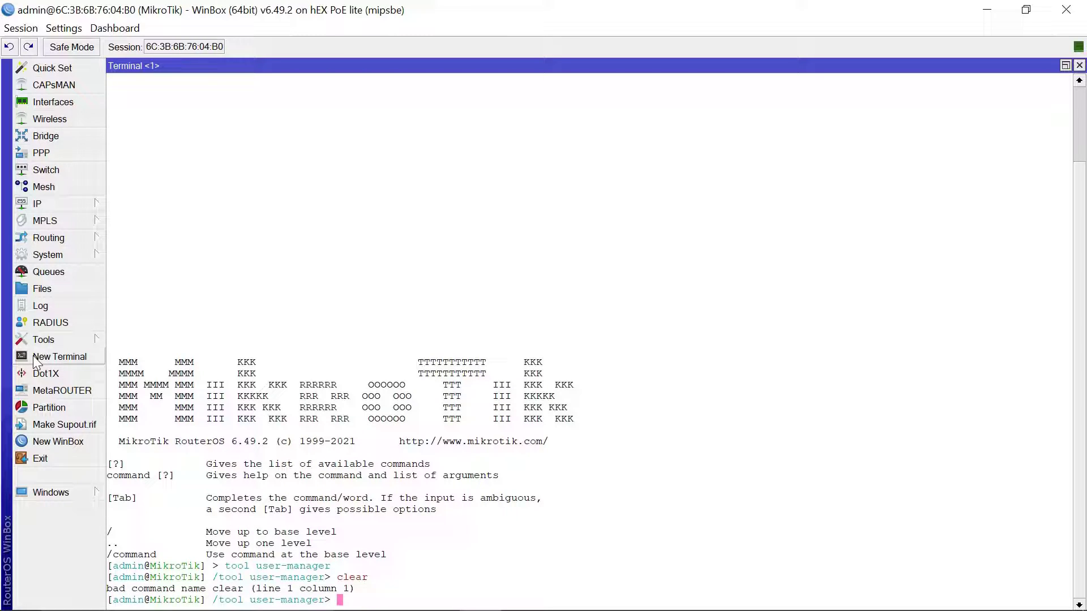
# Run database clear and confirm with y; it fails with 'File does not exist!'.
pyautogui.press('Up')
pyautogui.press('BackSpace')
pyautogui.press('BackSpace')
pyautogui.press('BackSpace')
pyautogui.press('BackSpace')
pyautogui.press('BackSpace')
pyautogui.write('database clear')
pyautogui.press('Return')
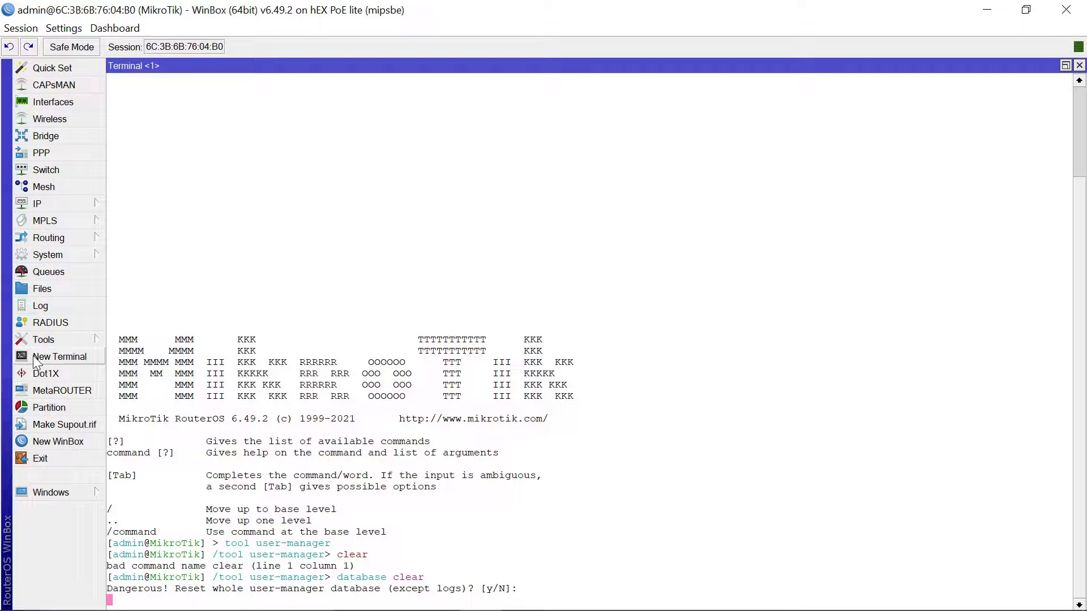
pyautogui.write('y')
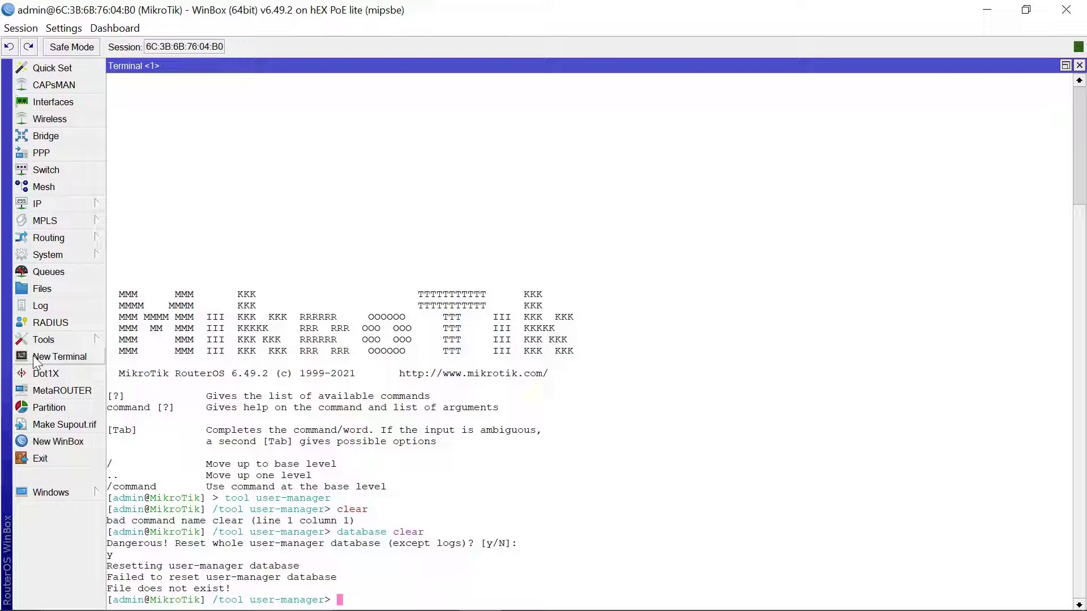
# Run database clear-log, confirm with y, and close the Terminal.
pyautogui.write('database clear log')
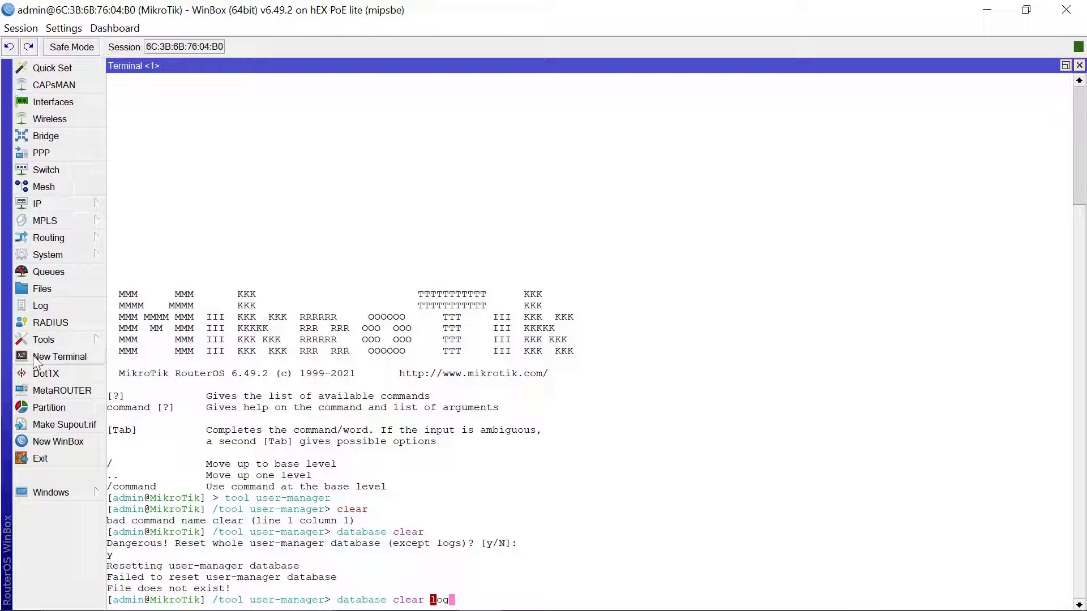
pyautogui.press('BackSpace')
pyautogui.press('BackSpace')
pyautogui.press('BackSpace')
pyautogui.press('BackSpace')
pyautogui.write('-log')
pyautogui.press('Return')
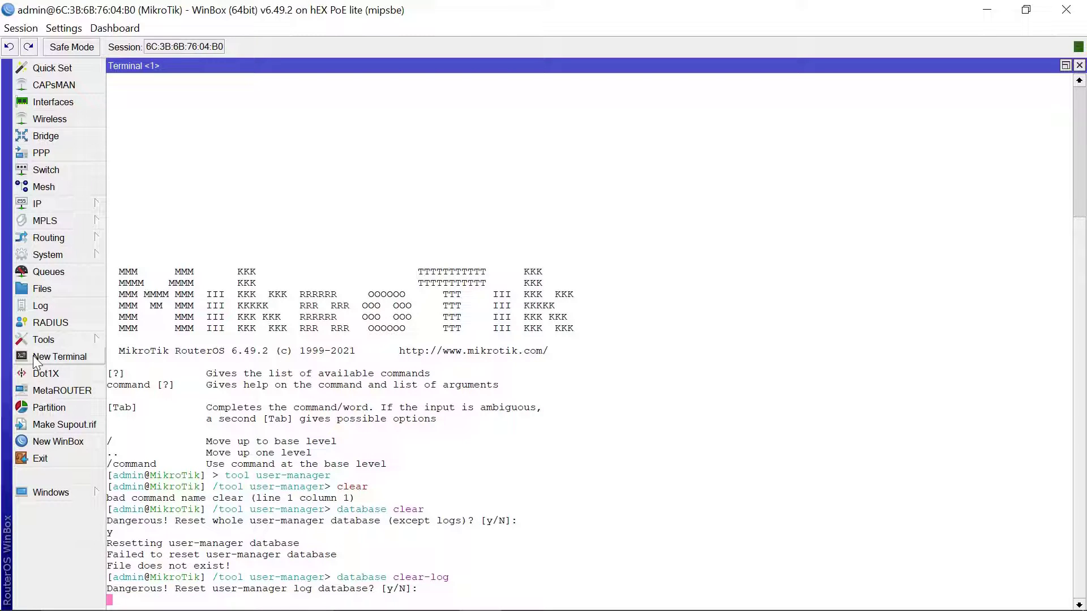
pyautogui.write('y')
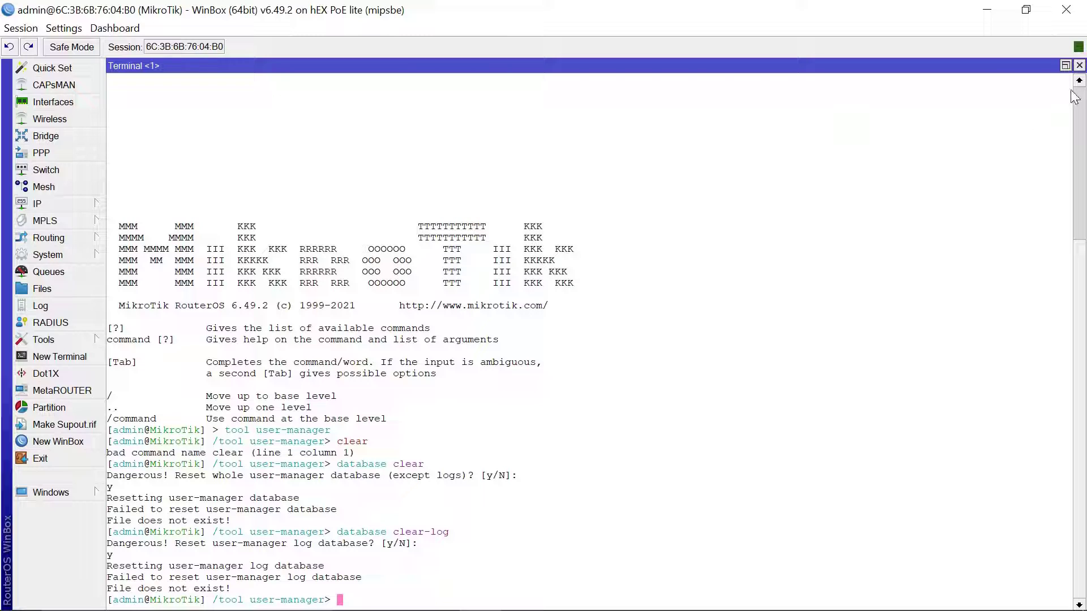
pyautogui.click(1079, 66)
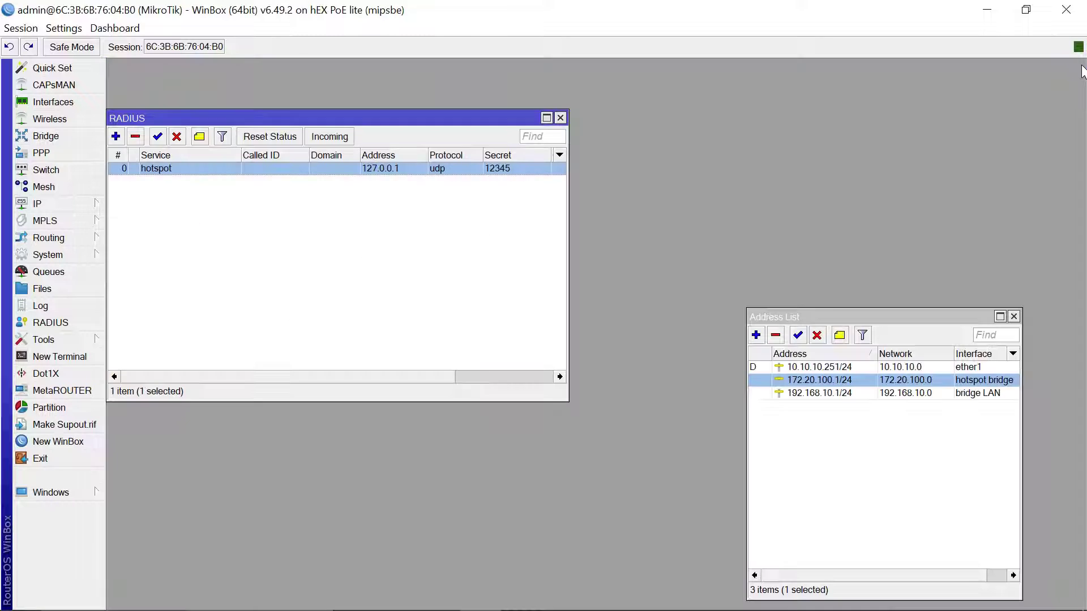
# Close the Address List and RADIUS windows, then retry adding the router before and after reloading.
pyautogui.click(1013, 316)
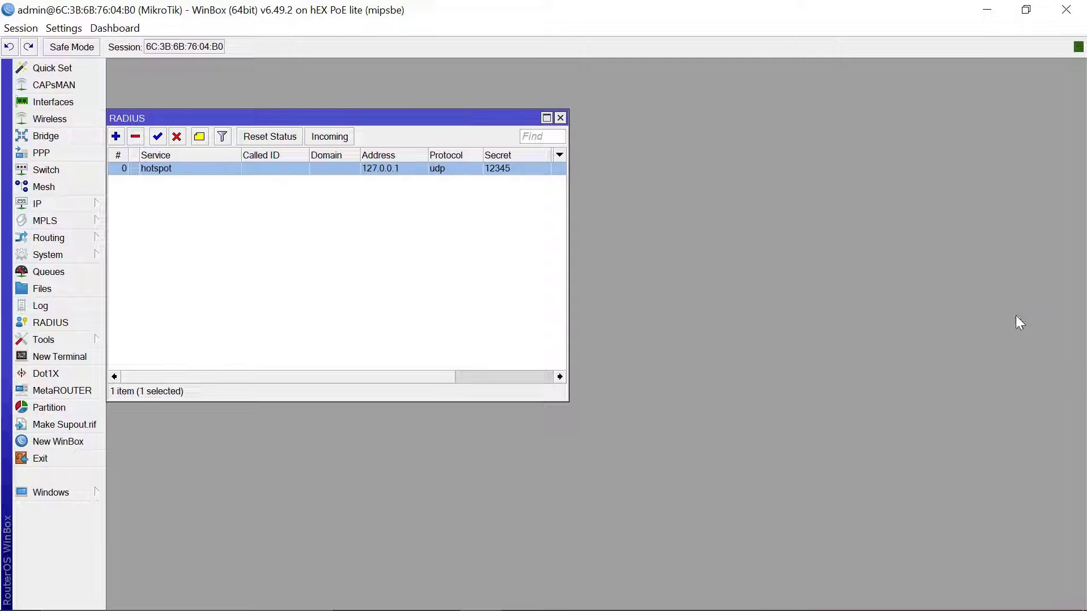
pyautogui.click(560, 118)
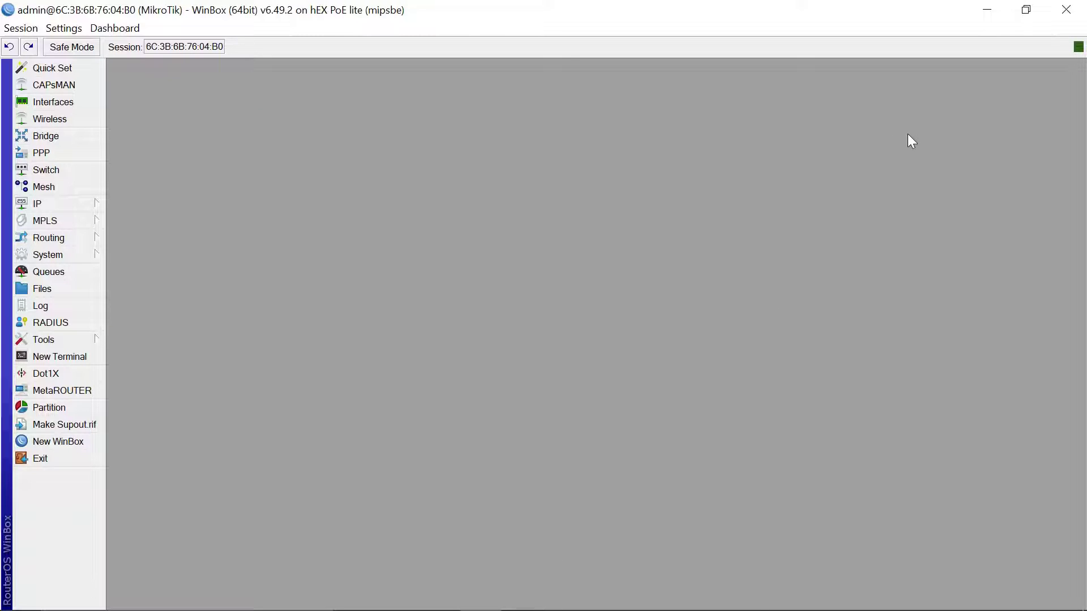
pyautogui.moveTo(565, 595)
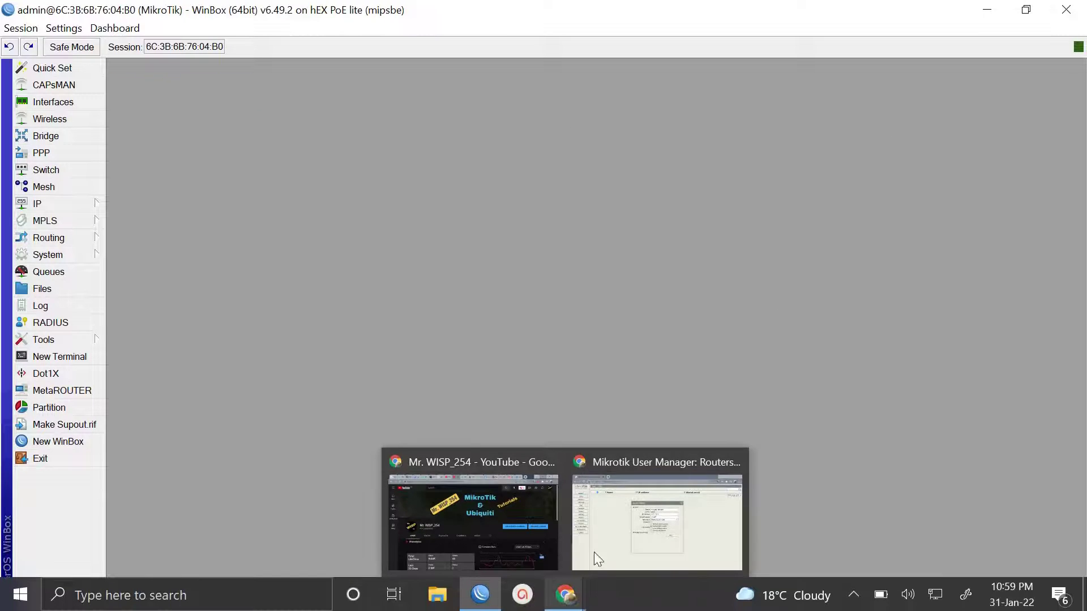
pyautogui.click(640, 503)
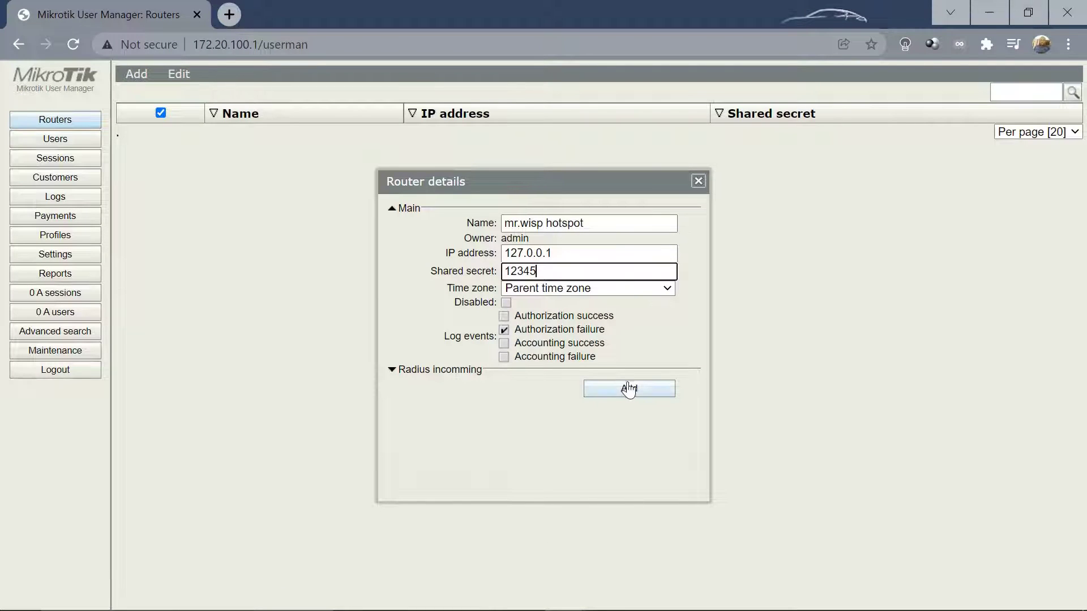
pyautogui.click(629, 388)
pyautogui.click(73, 46)
pyautogui.click(627, 390)
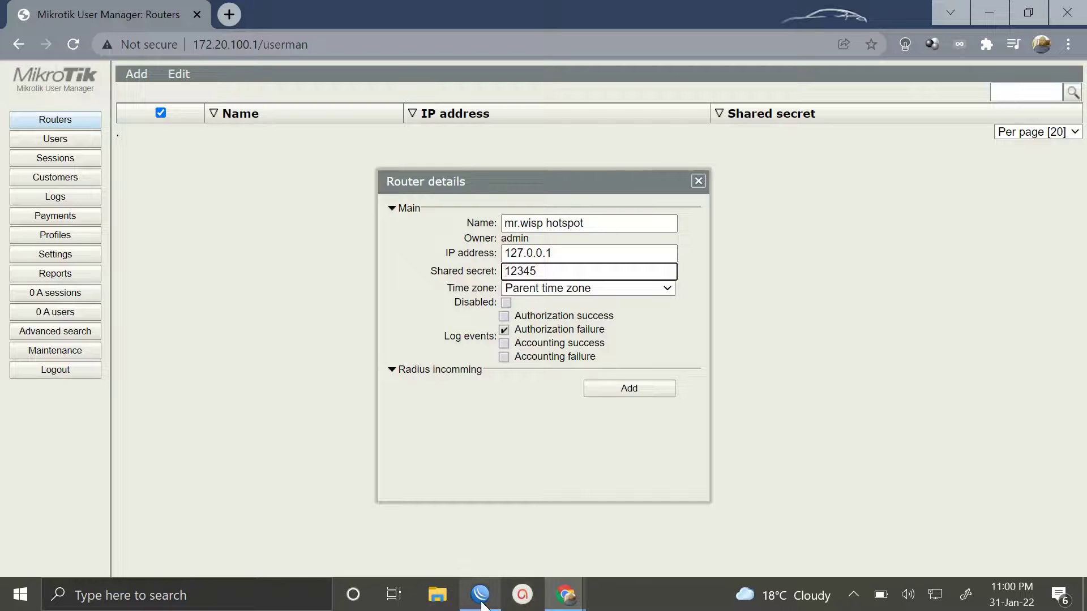
pyautogui.click(480, 594)
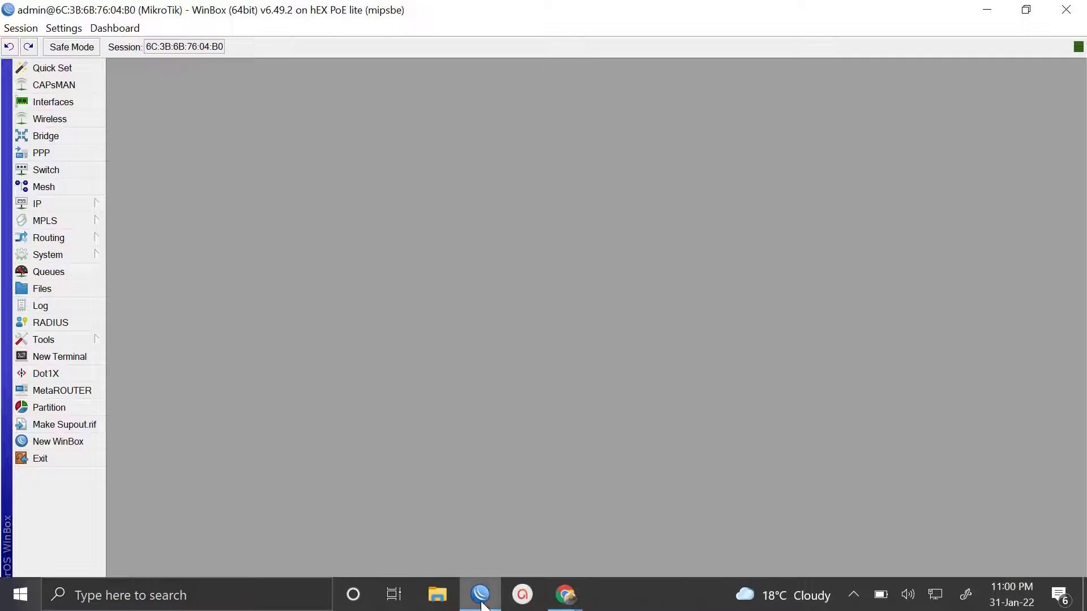
# Reboot the router from System > Reboot, confirming with Yes.
pyautogui.click(55, 257)
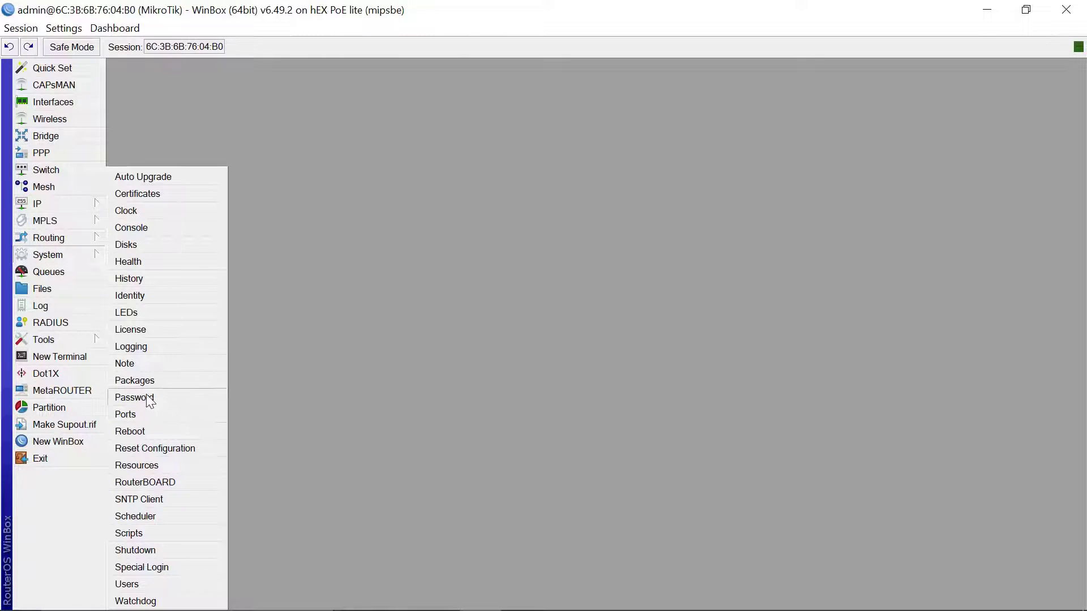
pyautogui.click(139, 431)
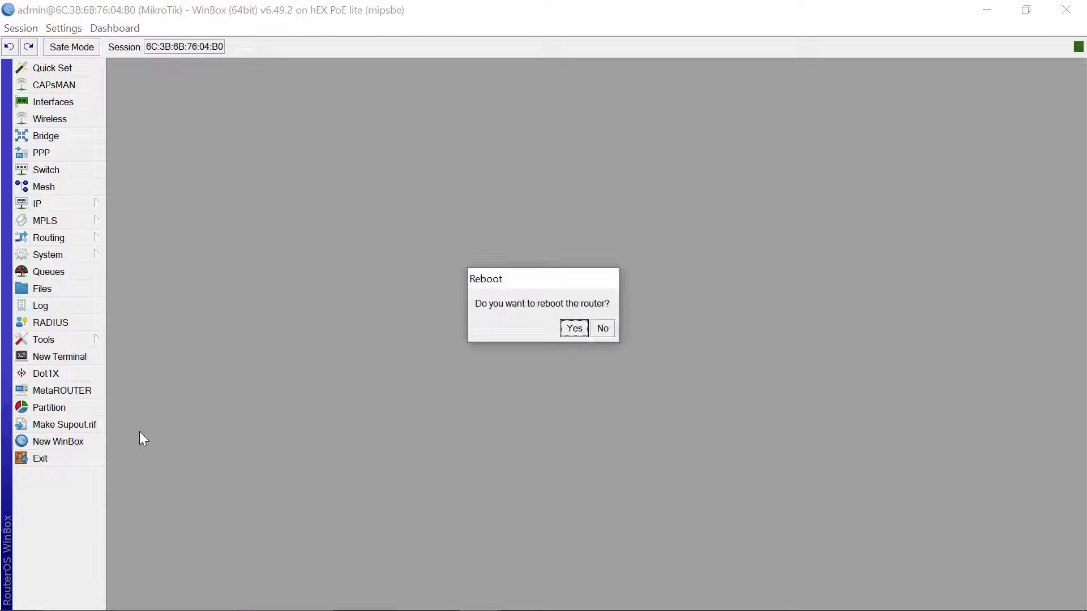
pyautogui.click(570, 328)
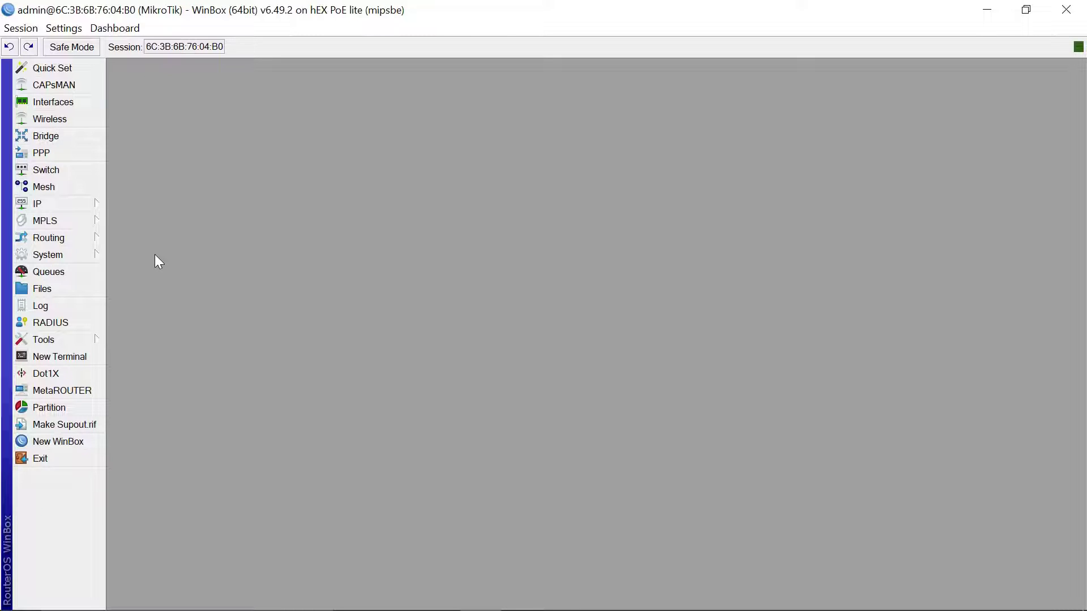
# Reload User Manager, log in as admin, and start a new router from Routers > Add > New.
pyautogui.moveTo(568, 600)
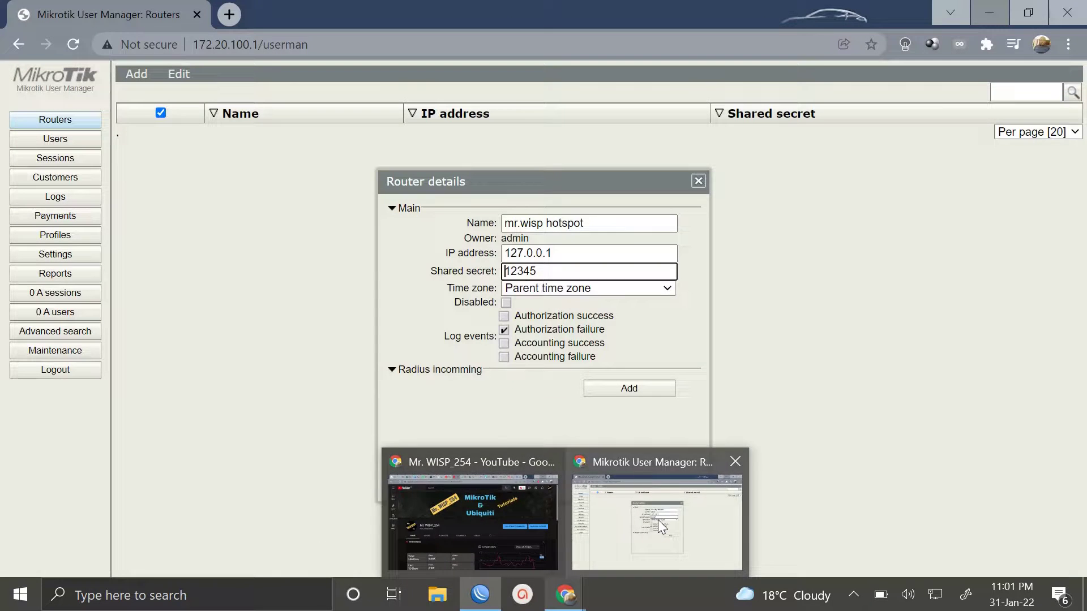
pyautogui.click(658, 519)
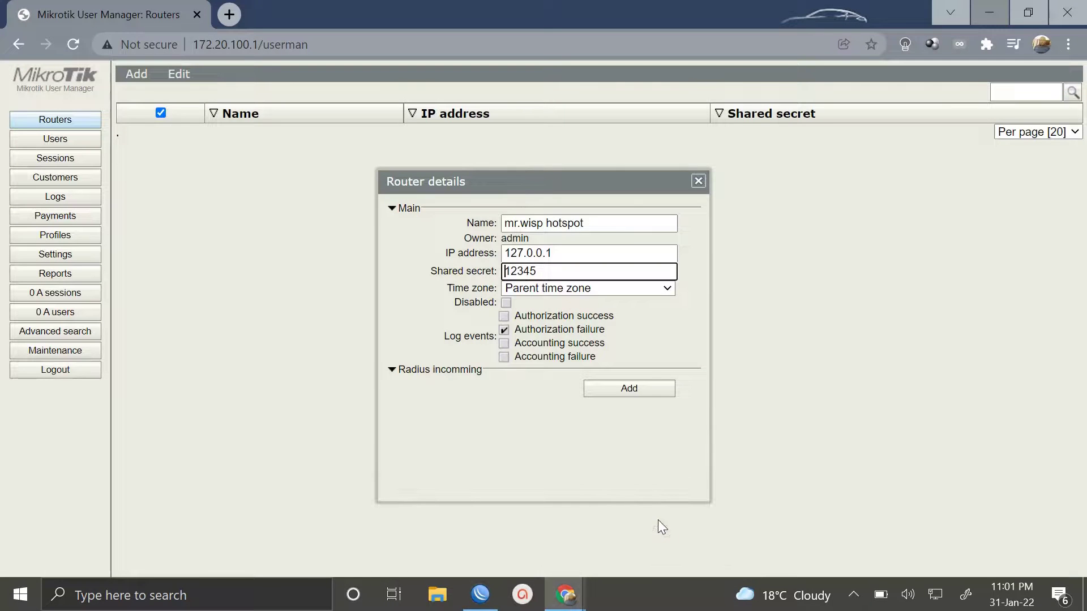
pyautogui.click(74, 44)
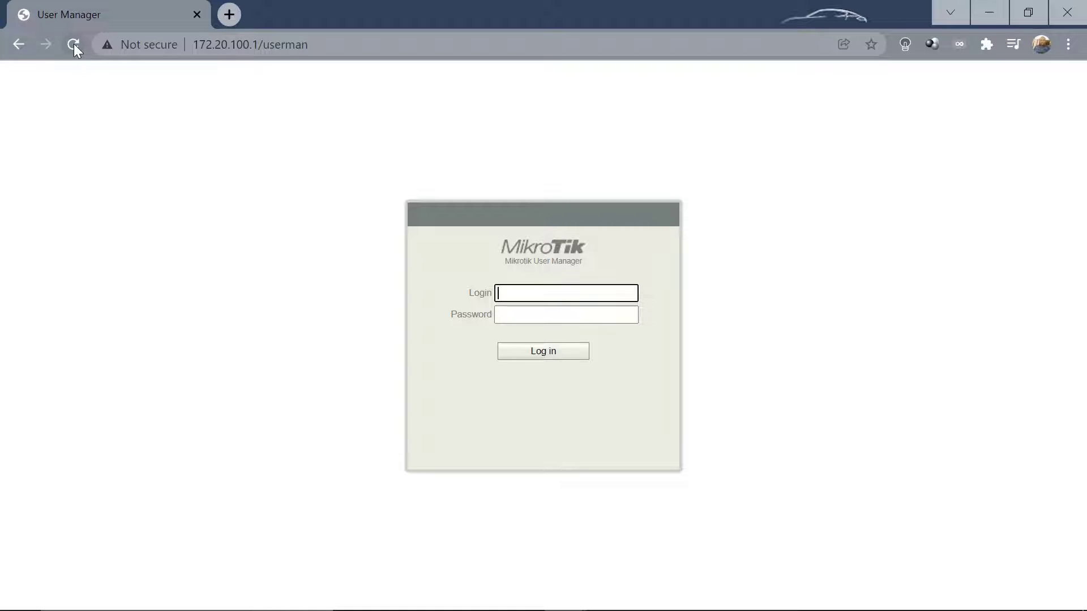
pyautogui.write('admin')
pyautogui.click(532, 353)
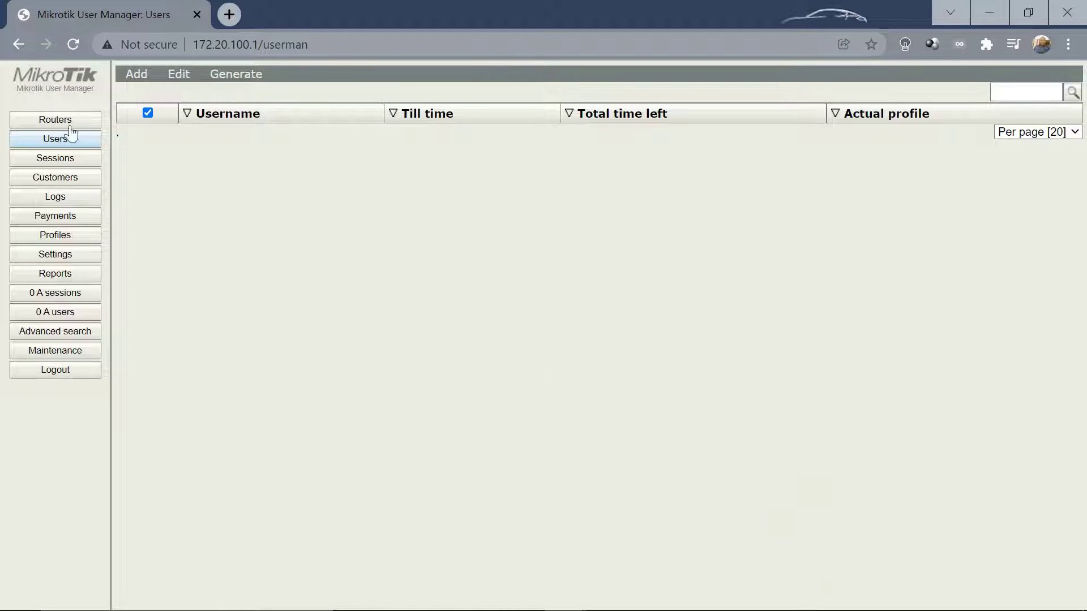
pyautogui.click(64, 123)
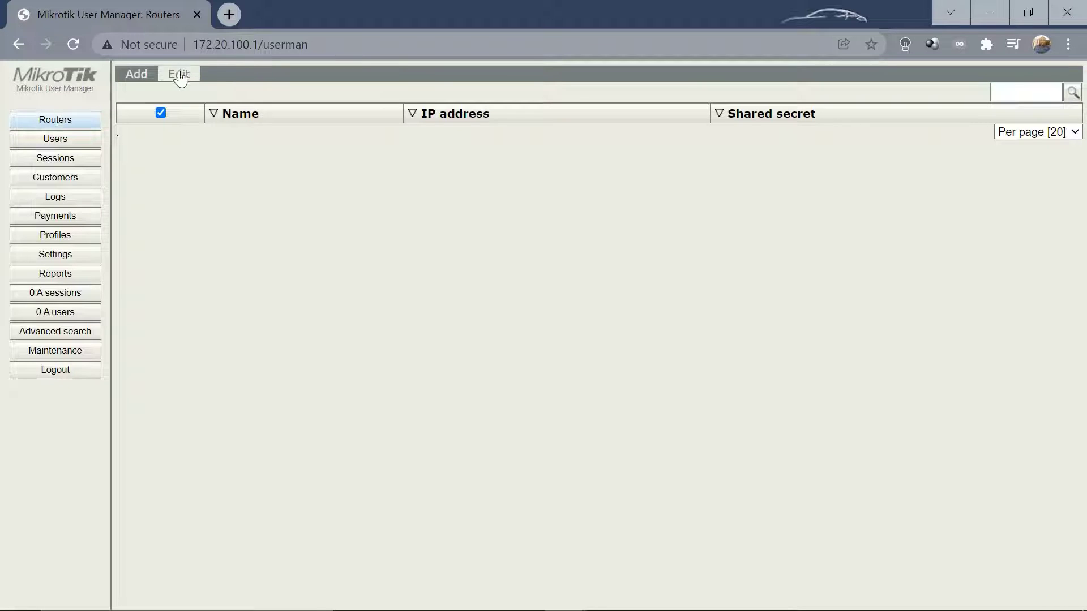
pyautogui.click(138, 81)
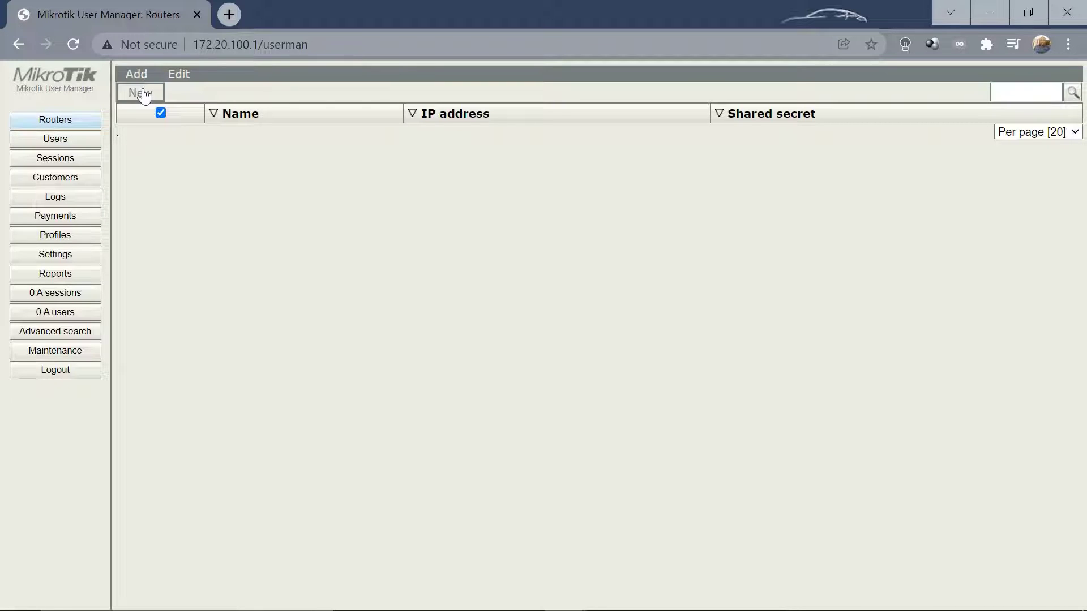
pyautogui.click(141, 92)
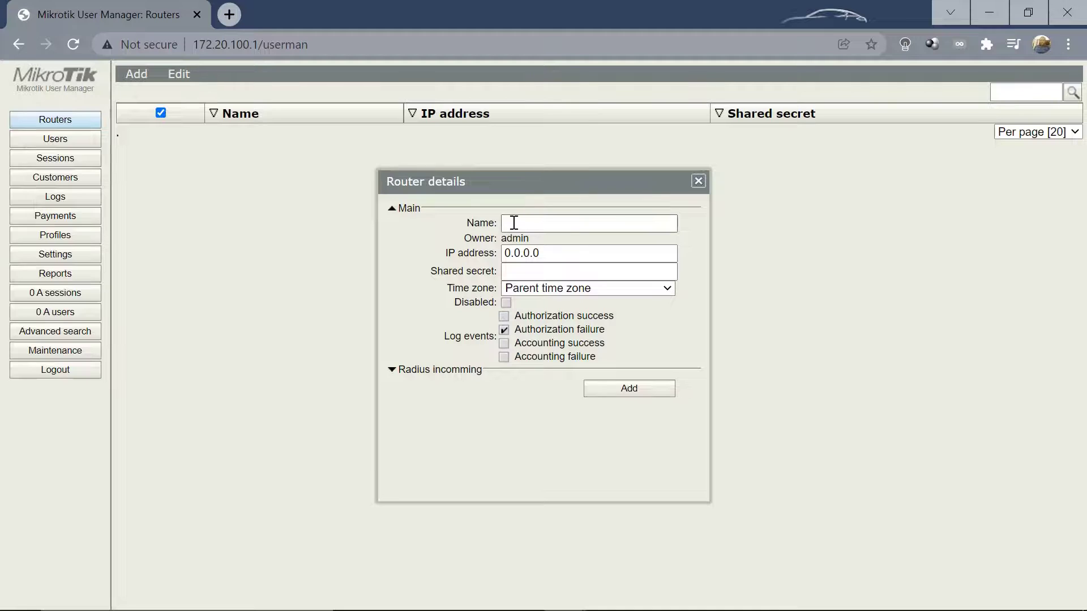
# Add router 'Mr. Wisp hotspot' at IP 127.0.0.1 with its shared secret.
pyautogui.click(513, 223)
pyautogui.write('Mr')
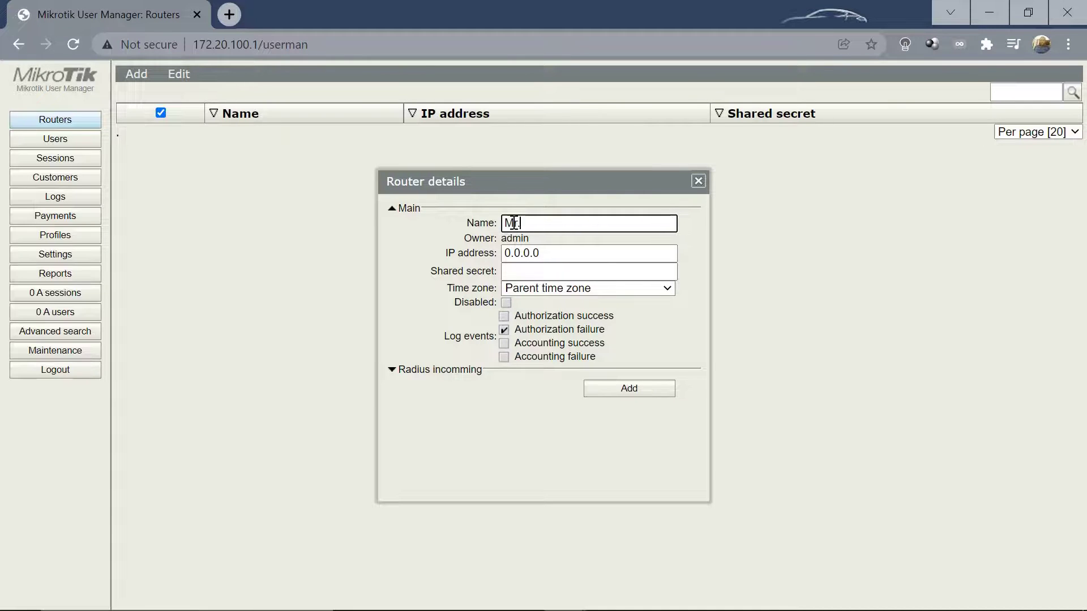
pyautogui.write('. Wisp hotspot')
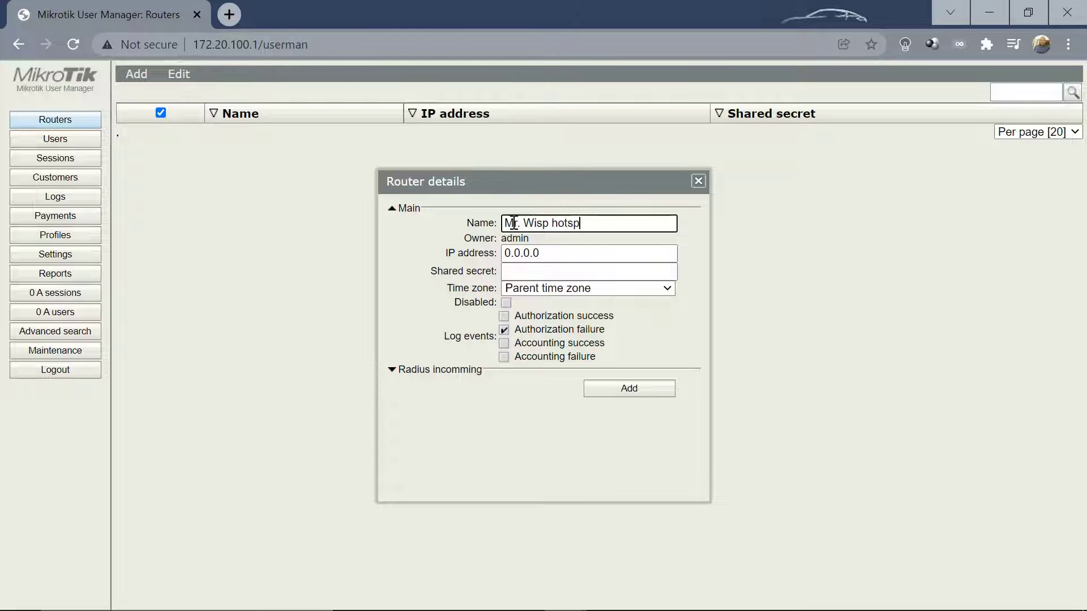
pyautogui.click(565, 249)
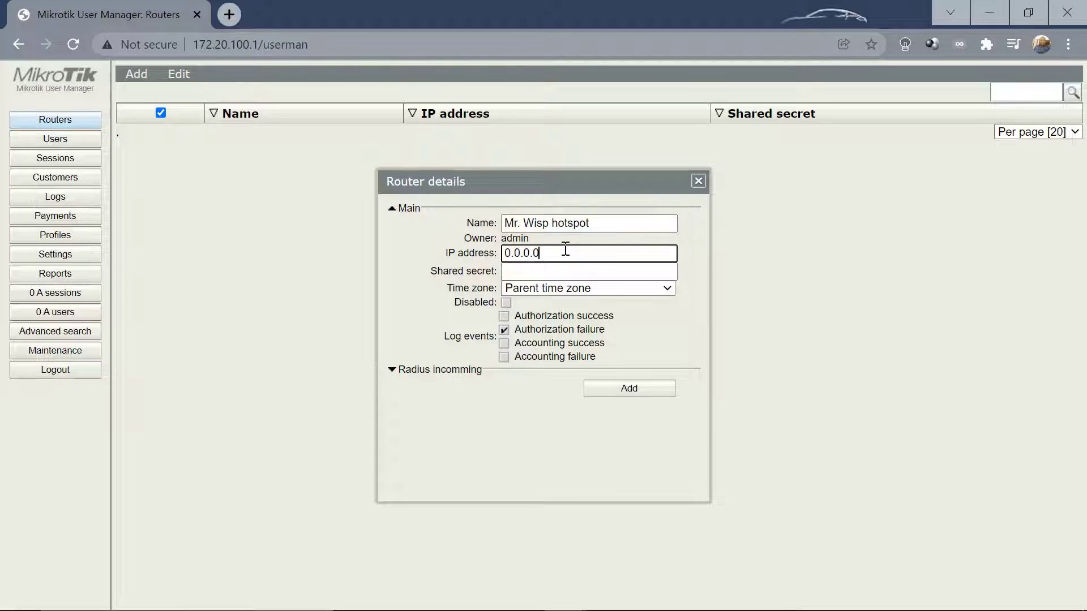
pyautogui.doubleClick(565, 249)
pyautogui.write('127')
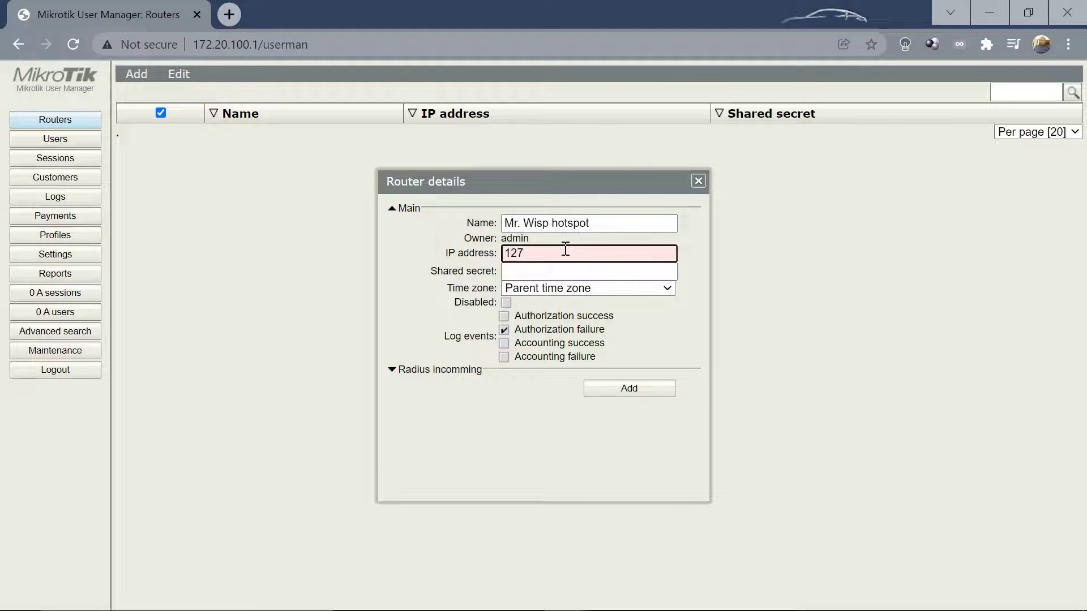
pyautogui.write('.0.0.1')
pyautogui.click(541, 269)
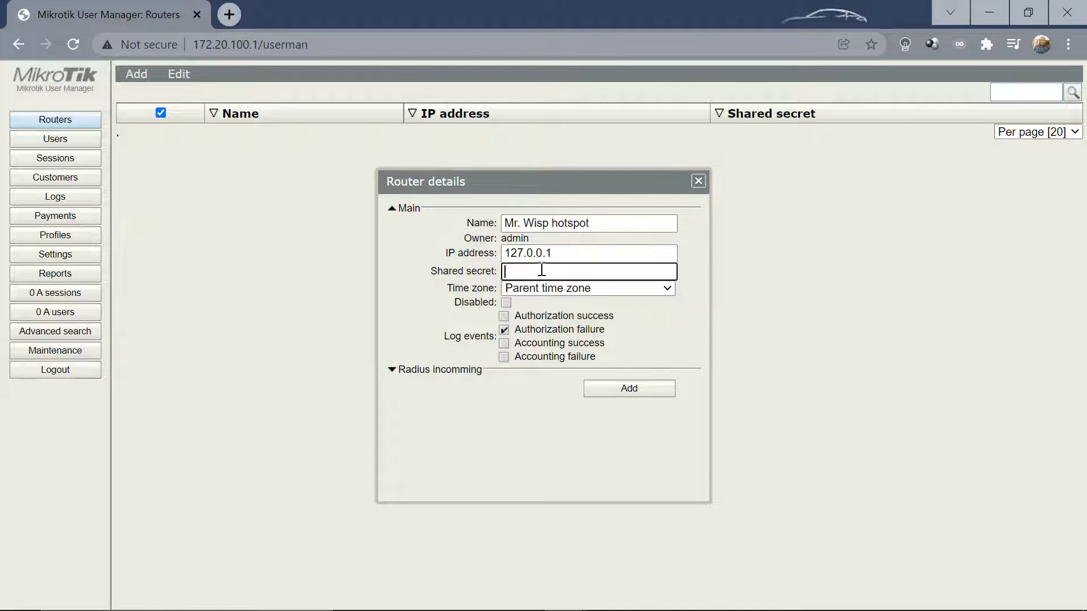
pyautogui.click(630, 389)
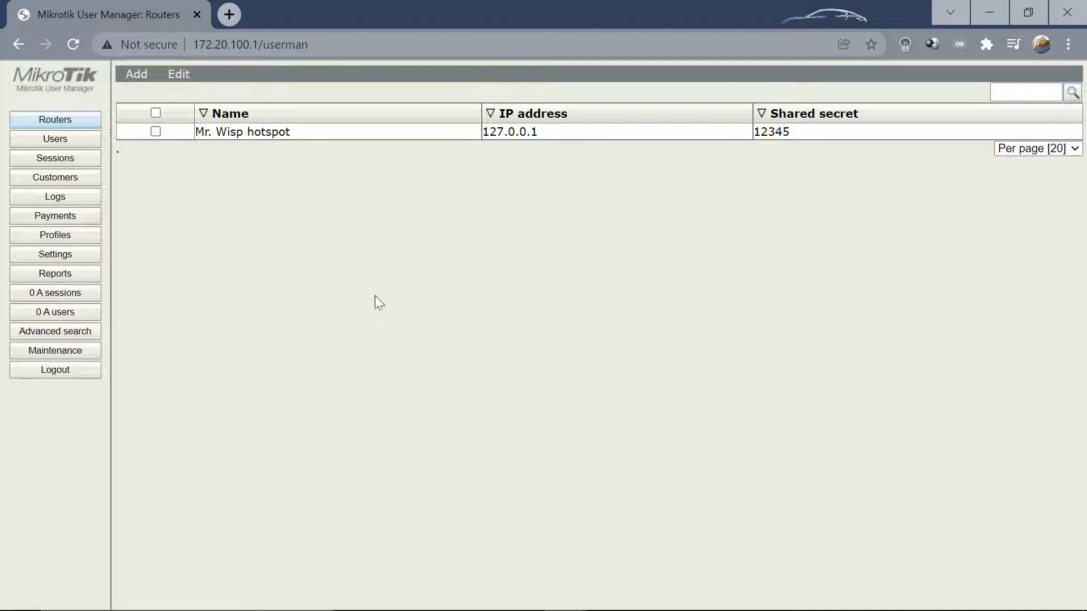
# On the Profiles page, create profile GOLD and start adding a limitation to it.
pyautogui.click(48, 182)
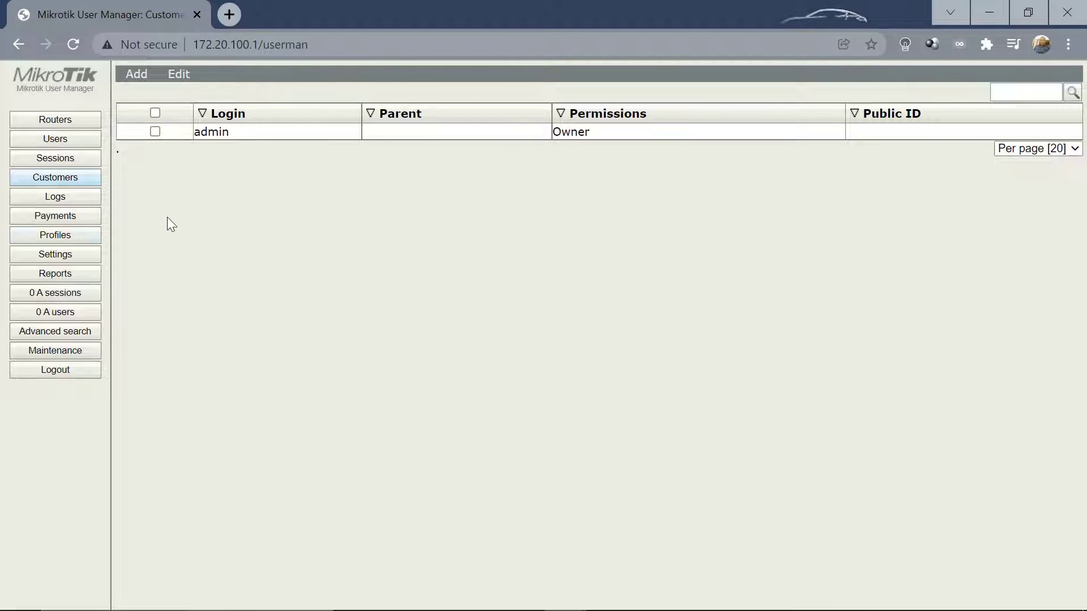
pyautogui.click(62, 240)
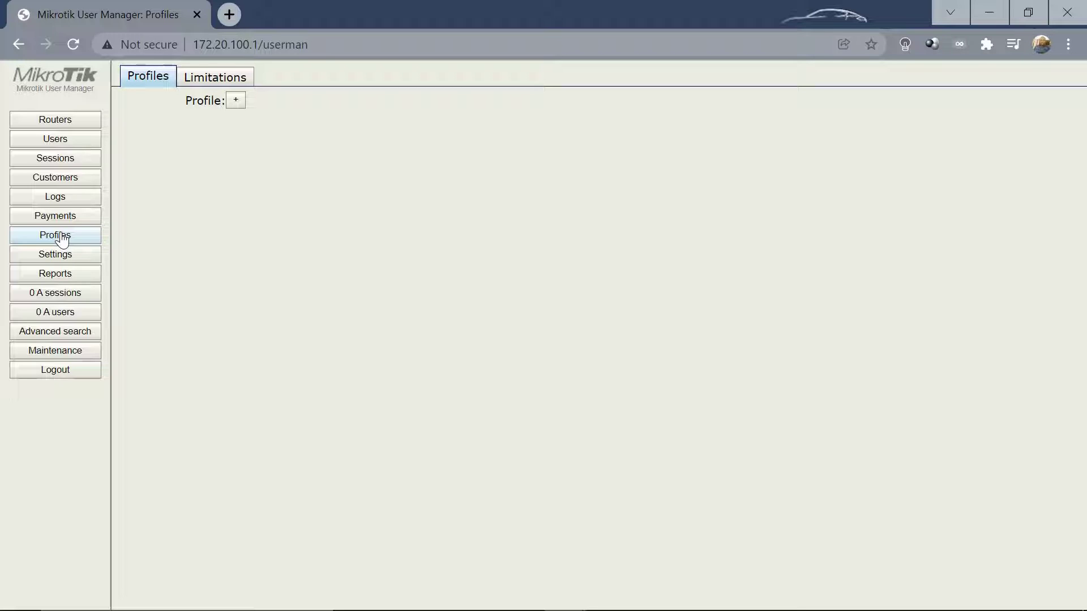
pyautogui.click(235, 103)
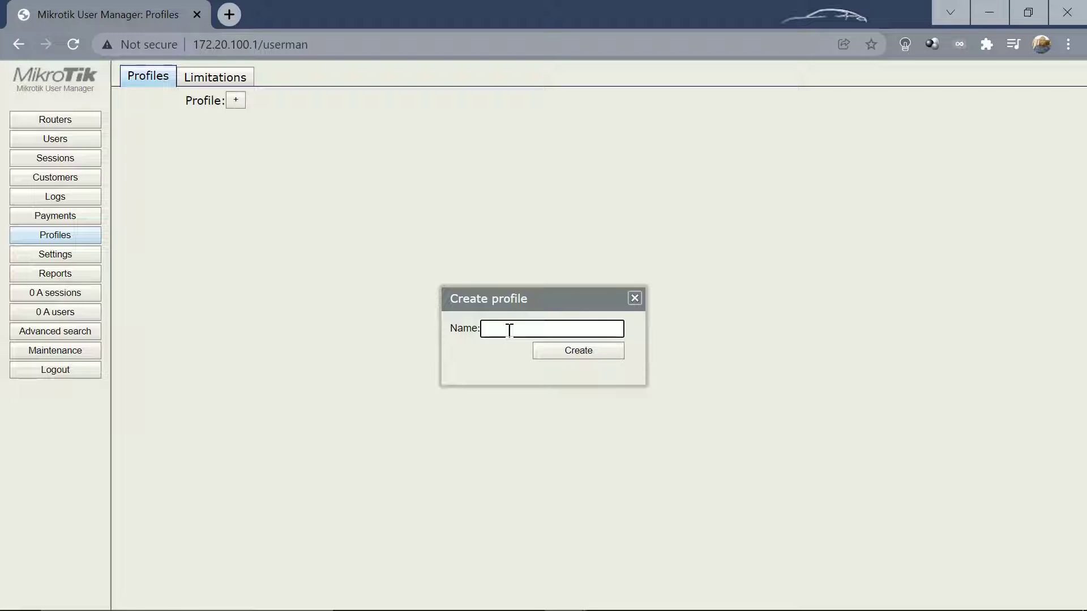
pyautogui.write('GOLD')
pyautogui.click(578, 352)
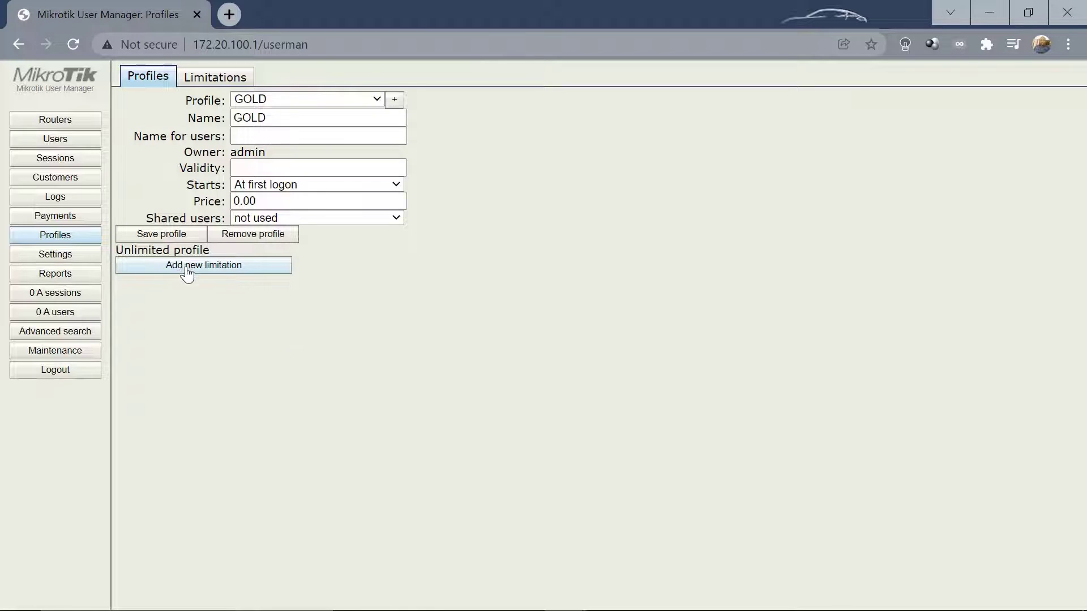
pyautogui.click(252, 271)
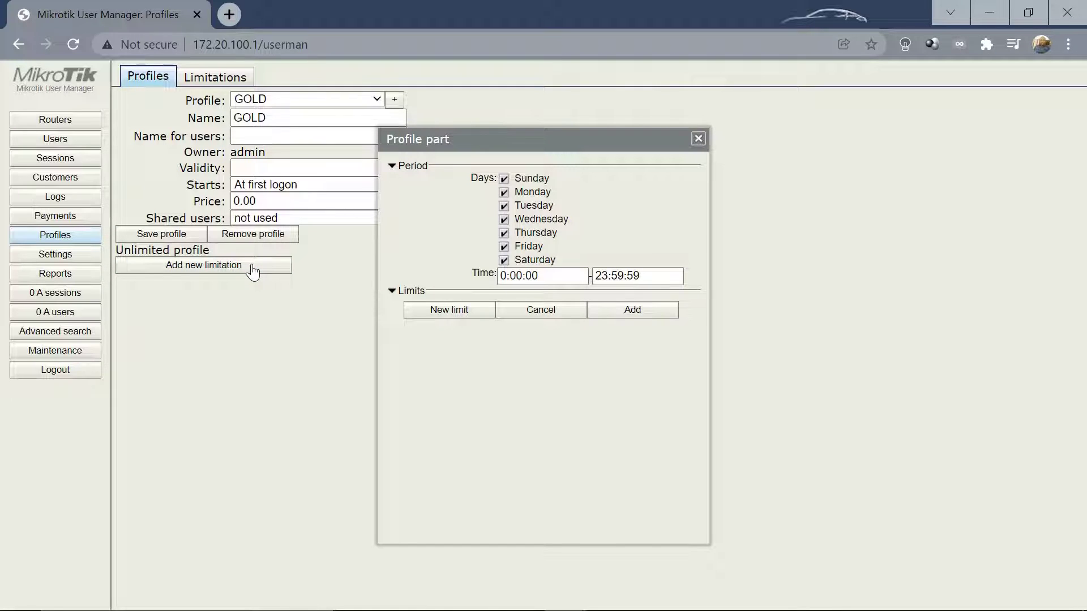
# Create limit 'Gold' with Rx 1M and Tx 1M rate limits.
pyautogui.click(435, 311)
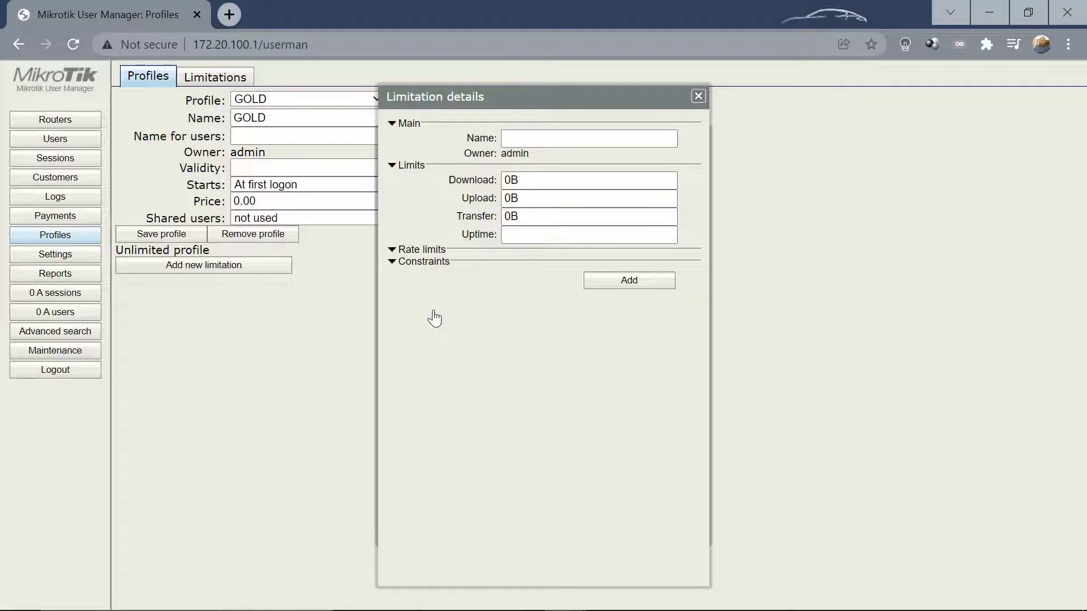
pyautogui.click(534, 137)
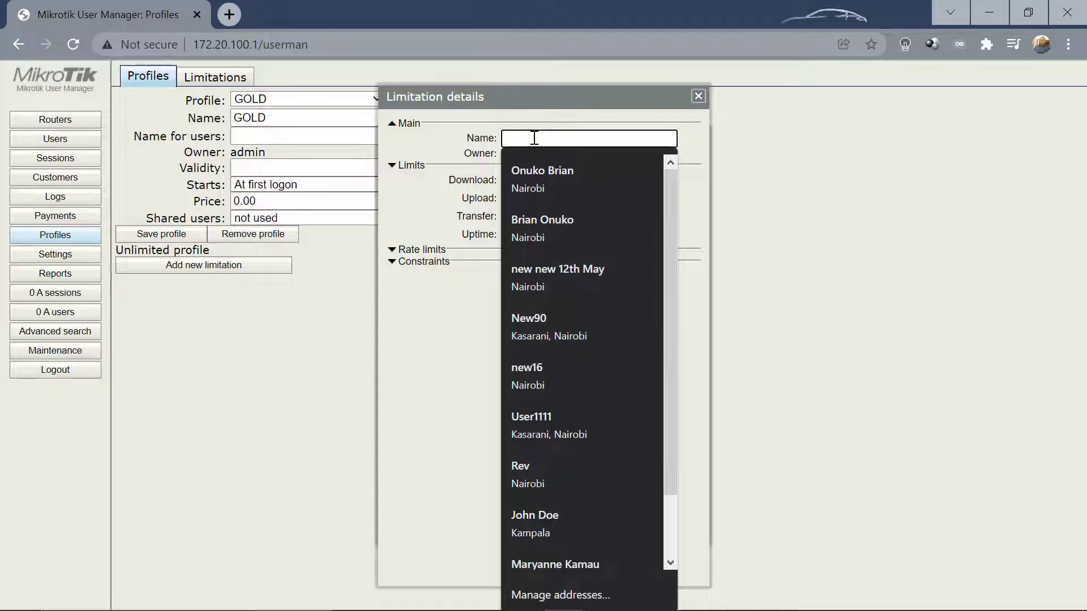
pyautogui.write('G')
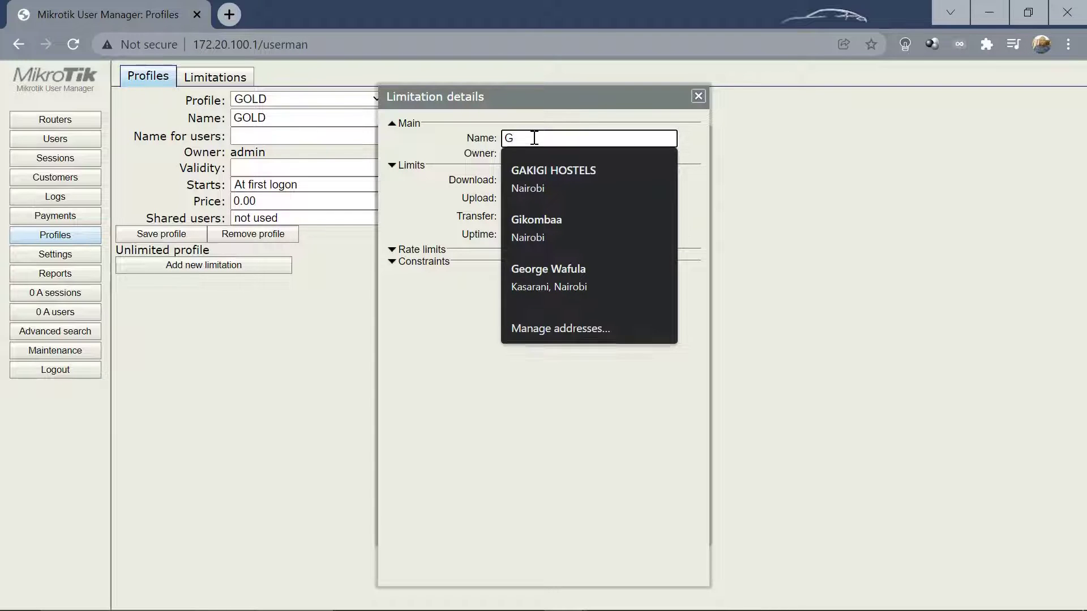
pyautogui.write('old')
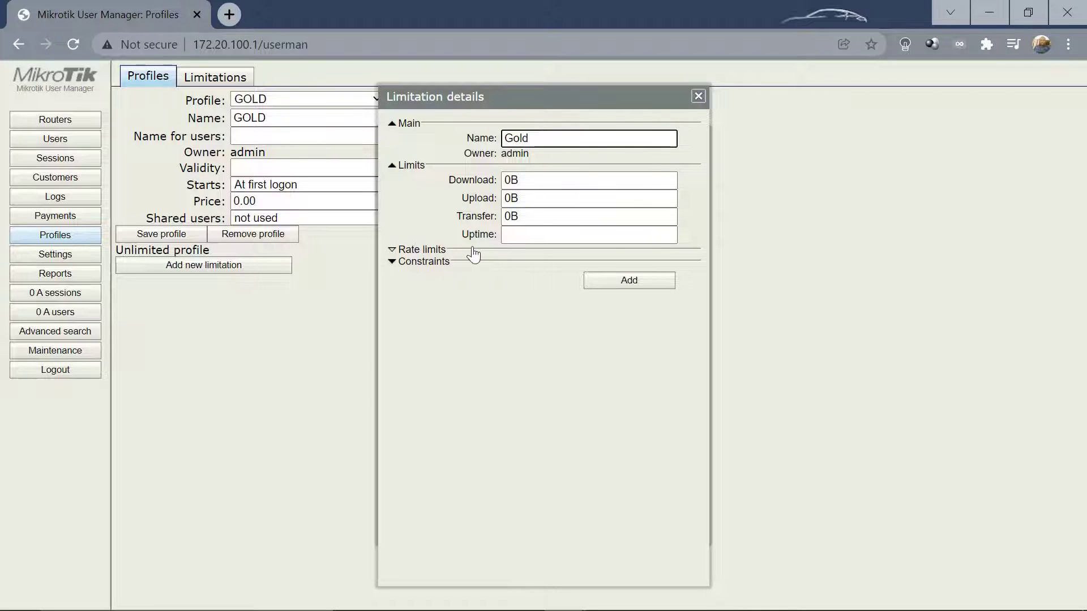
pyautogui.click(443, 252)
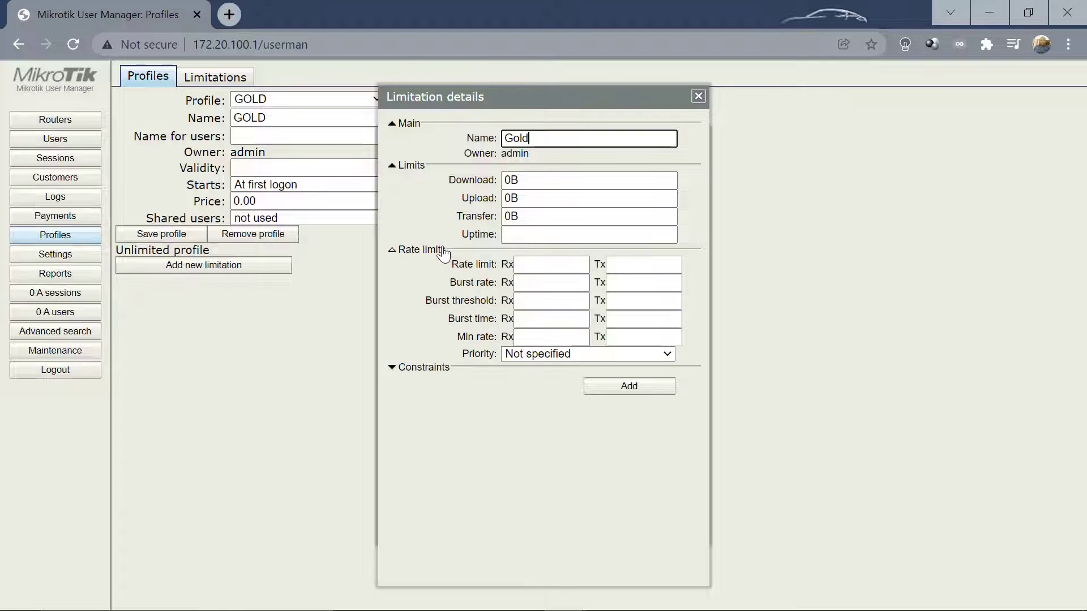
pyautogui.click(546, 266)
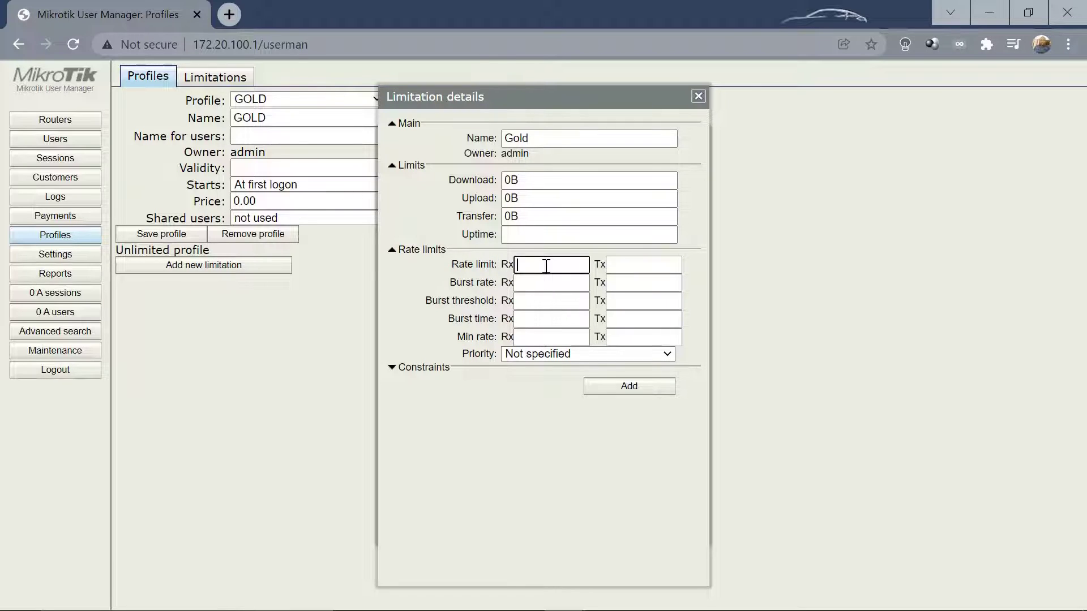
pyautogui.write('1M')
pyautogui.click(645, 266)
pyautogui.write('1')
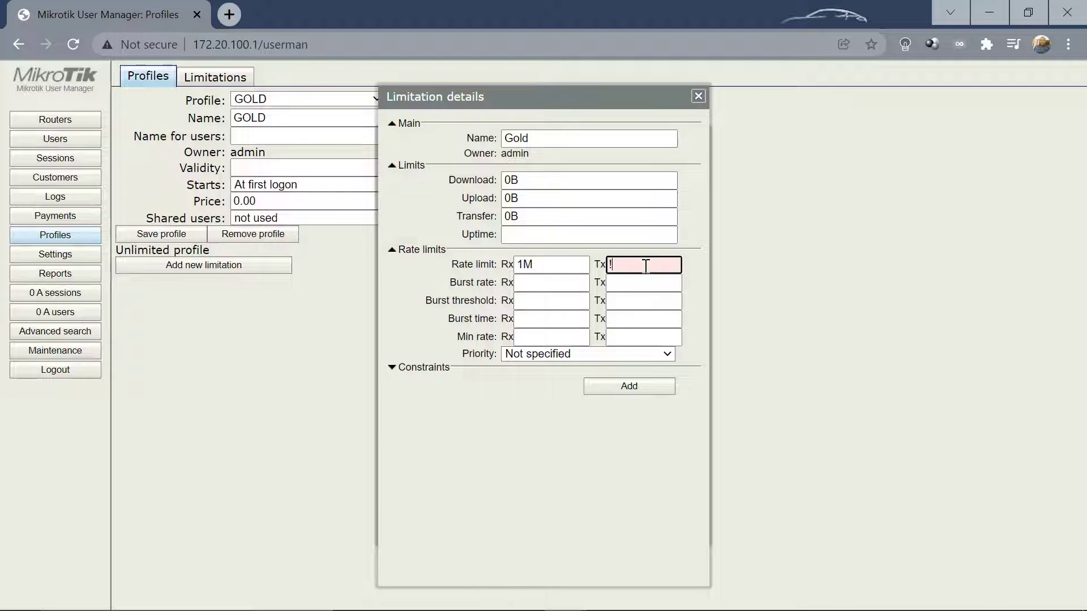
pyautogui.press('BackSpace')
pyautogui.write('!')
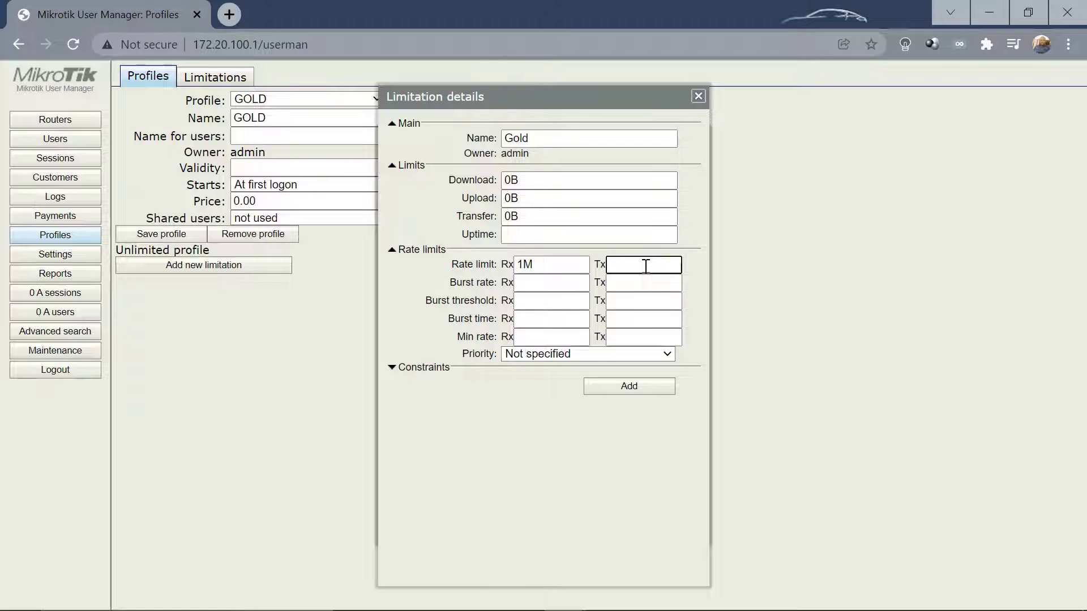
pyautogui.write('1M')
pyautogui.click(621, 391)
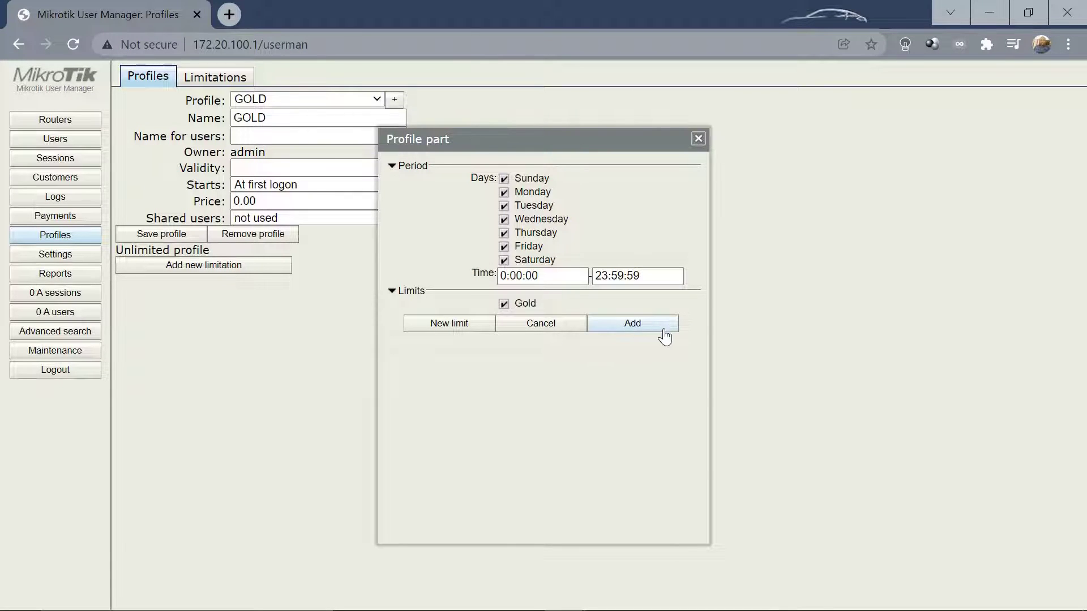
# Add the checked Gold limit to the GOLD profile as an Always limitation.
pyautogui.click(642, 329)
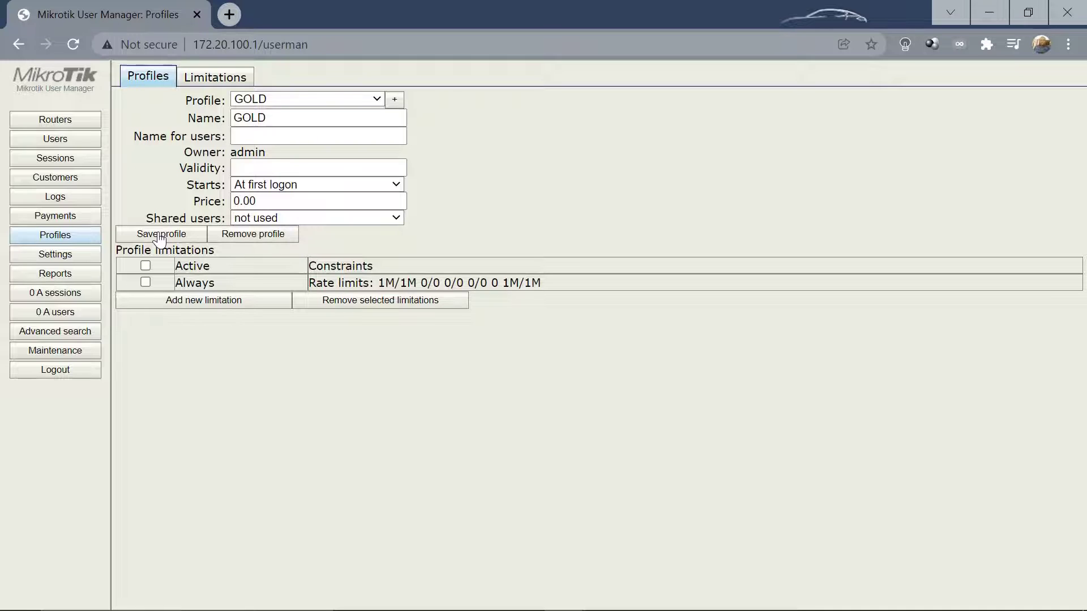
# Add single user 'golduser' with a password and the GOLD profile assigned.
pyautogui.click(55, 139)
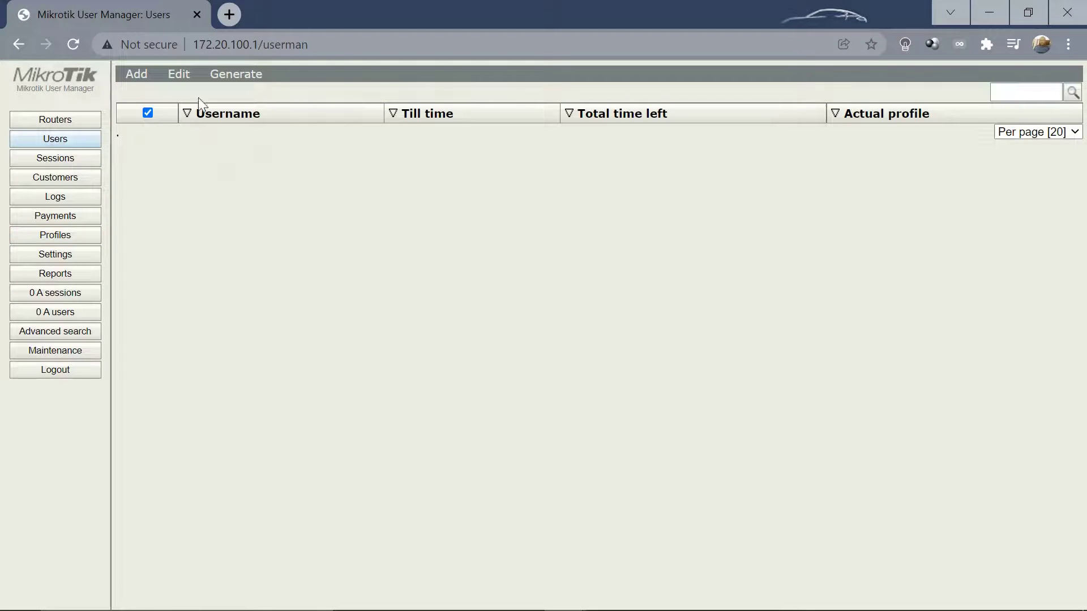
pyautogui.click(139, 76)
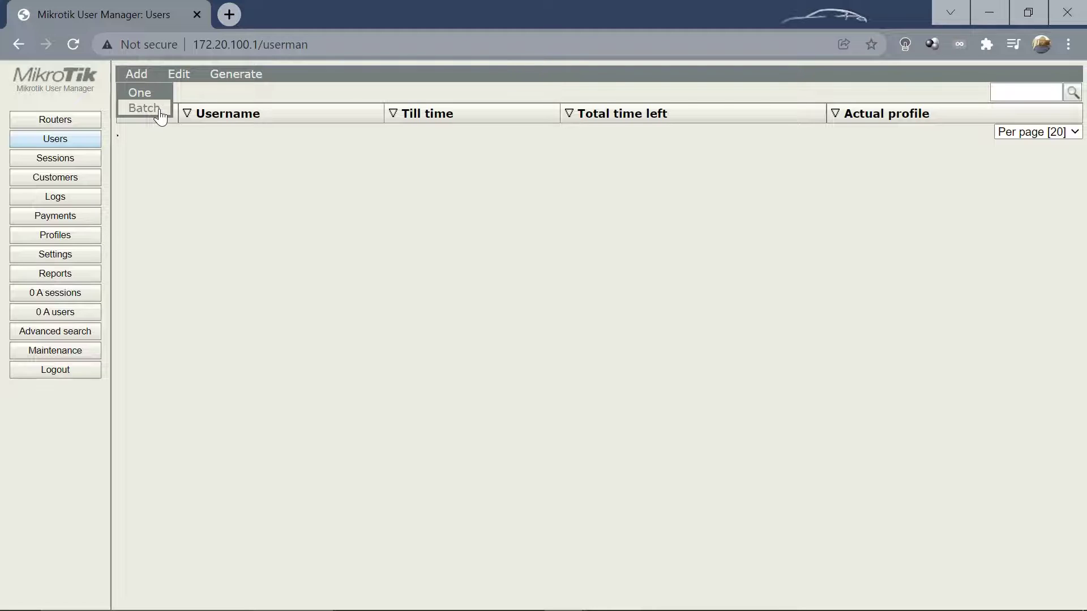
pyautogui.click(141, 94)
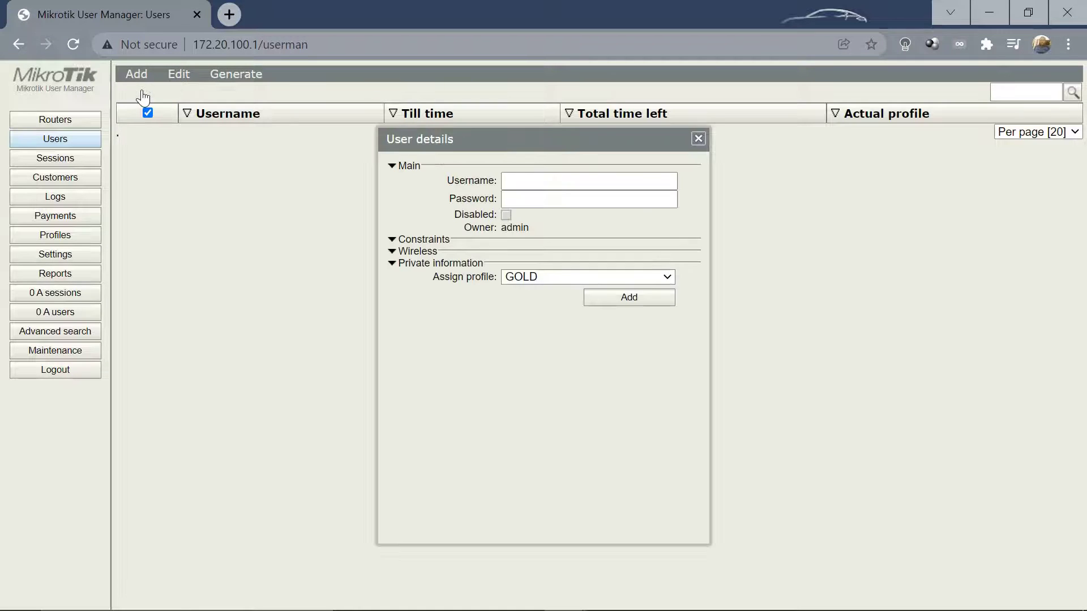
pyautogui.click(538, 180)
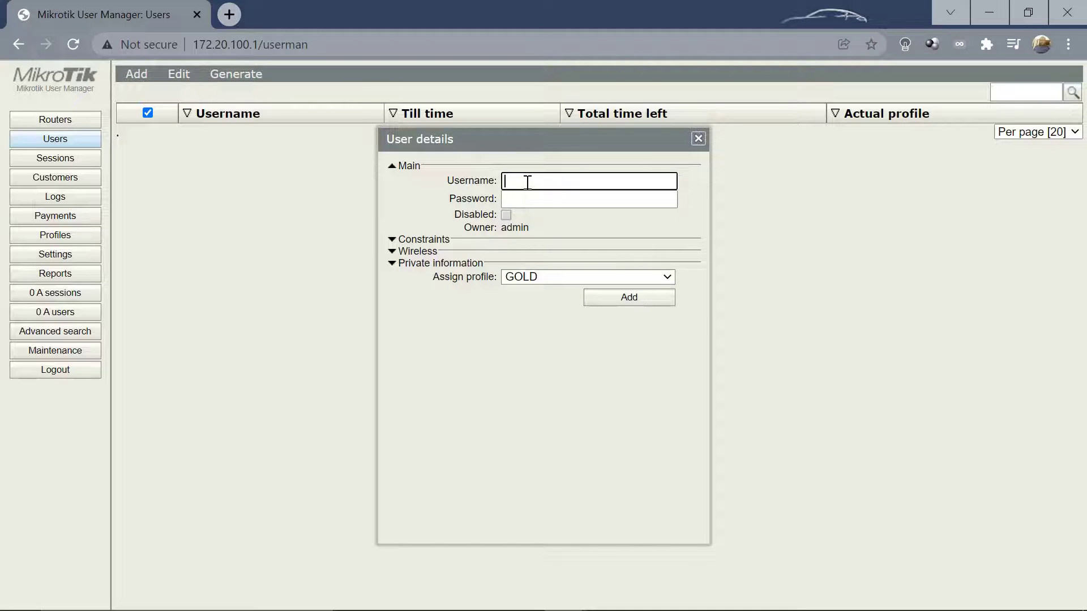
pyautogui.write('golduser')
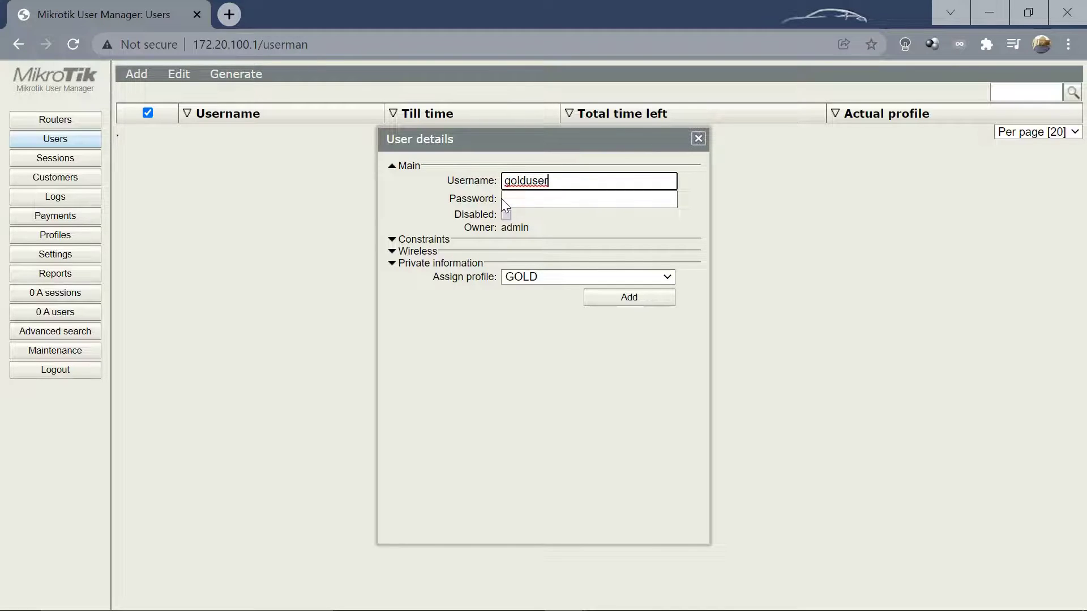
pyautogui.click(521, 199)
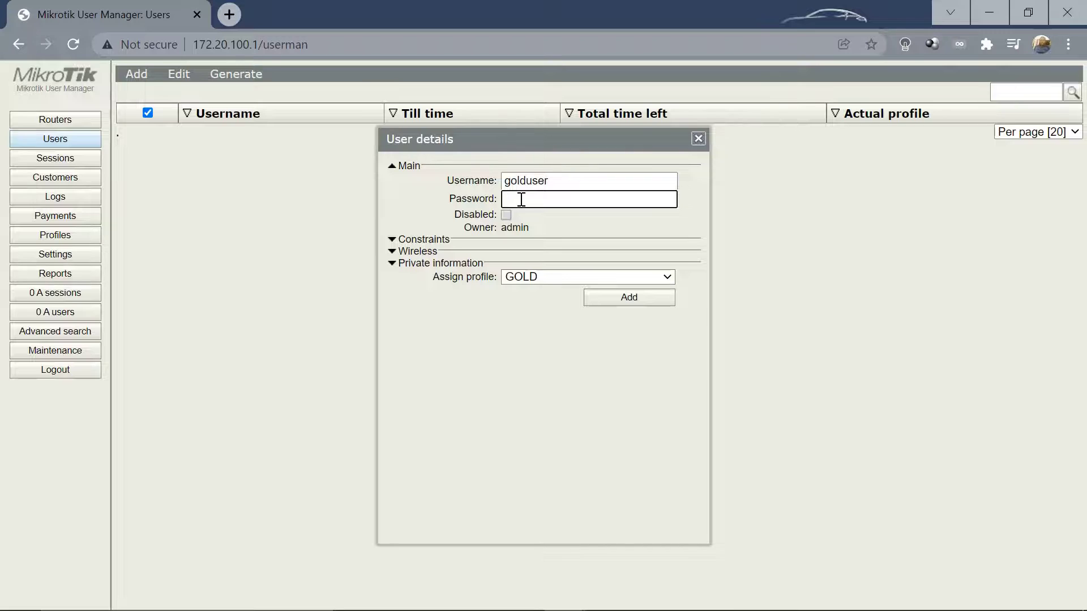
pyautogui.click(668, 278)
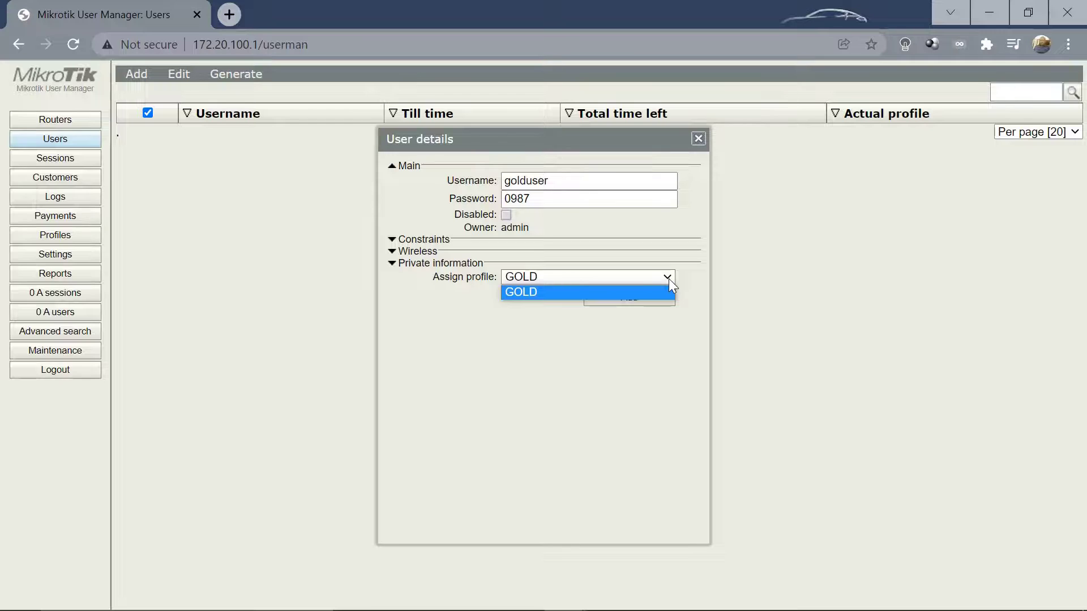
pyautogui.click(664, 275)
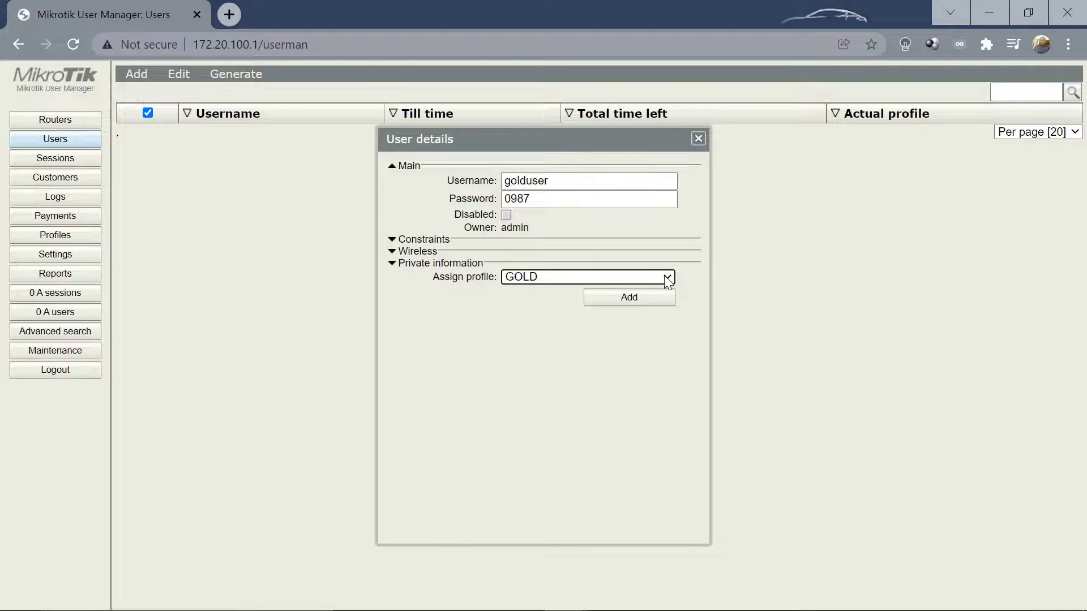
pyautogui.click(668, 280)
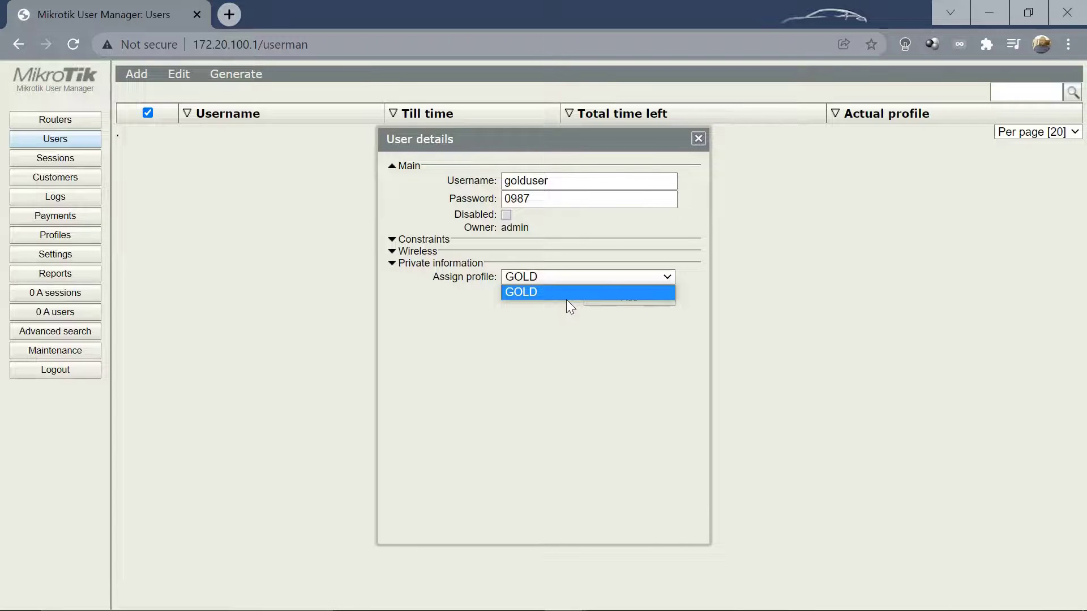
pyautogui.click(542, 292)
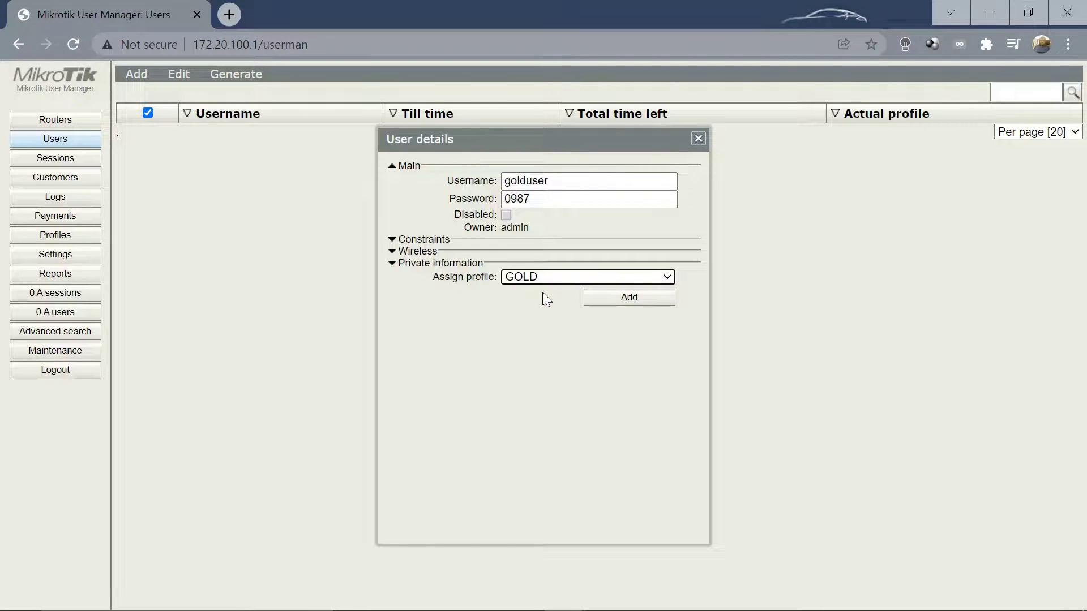
pyautogui.click(648, 300)
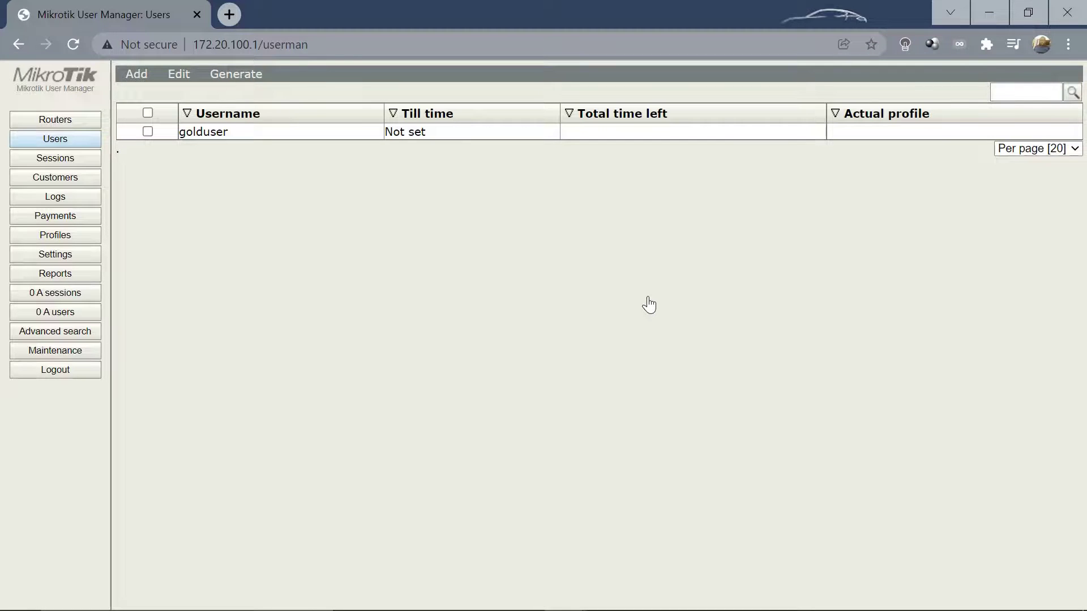
# Check WinBox Bridge ports (ether2–ether4 on the hotspot bridge), then bring Chrome back.
pyautogui.click(985, 5)
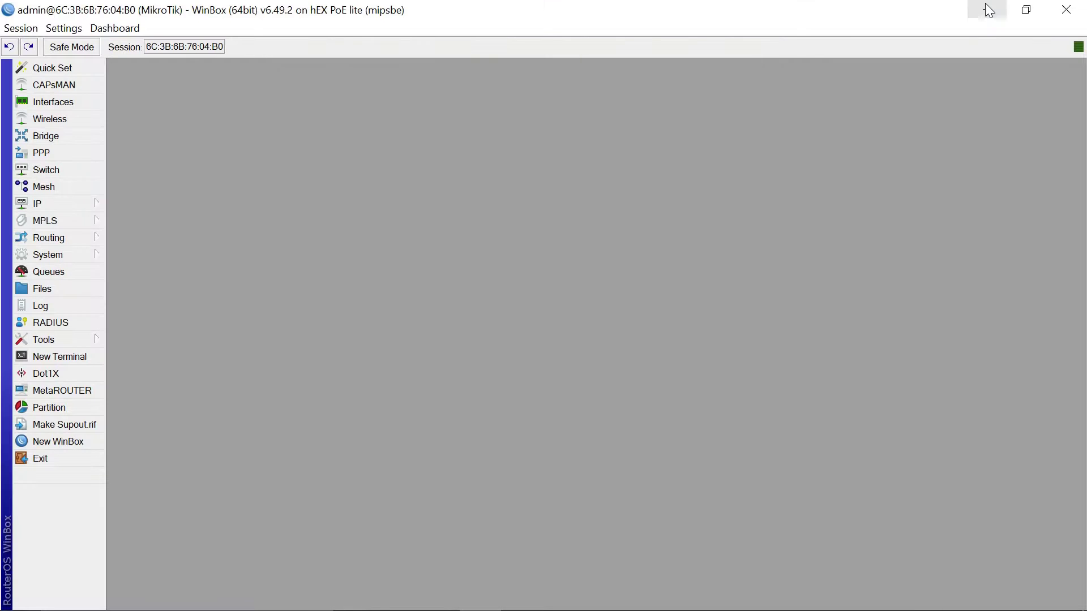
pyautogui.click(36, 135)
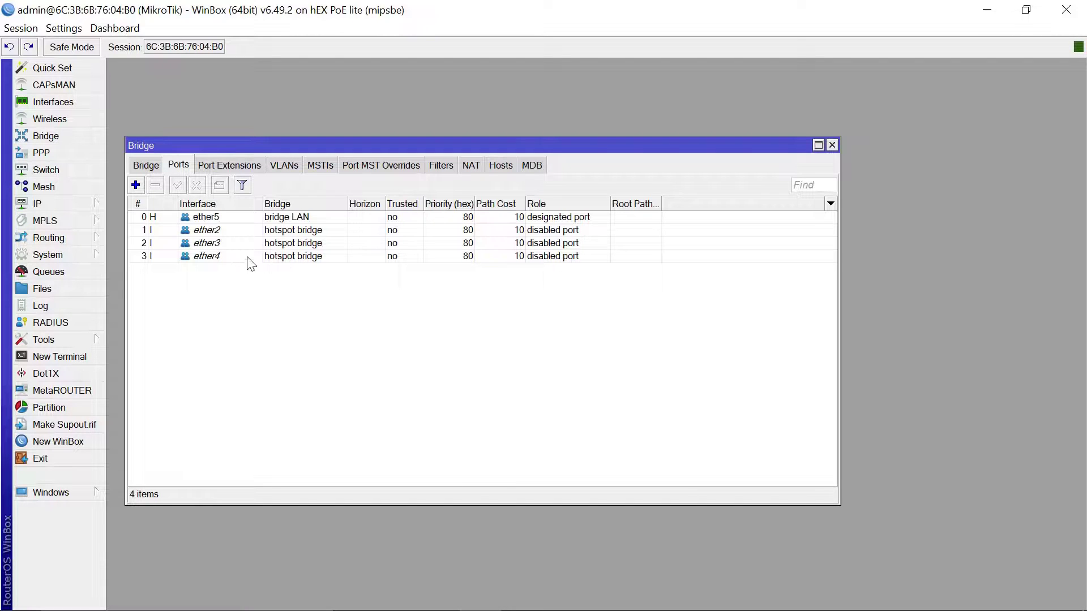
pyautogui.moveTo(585, 595)
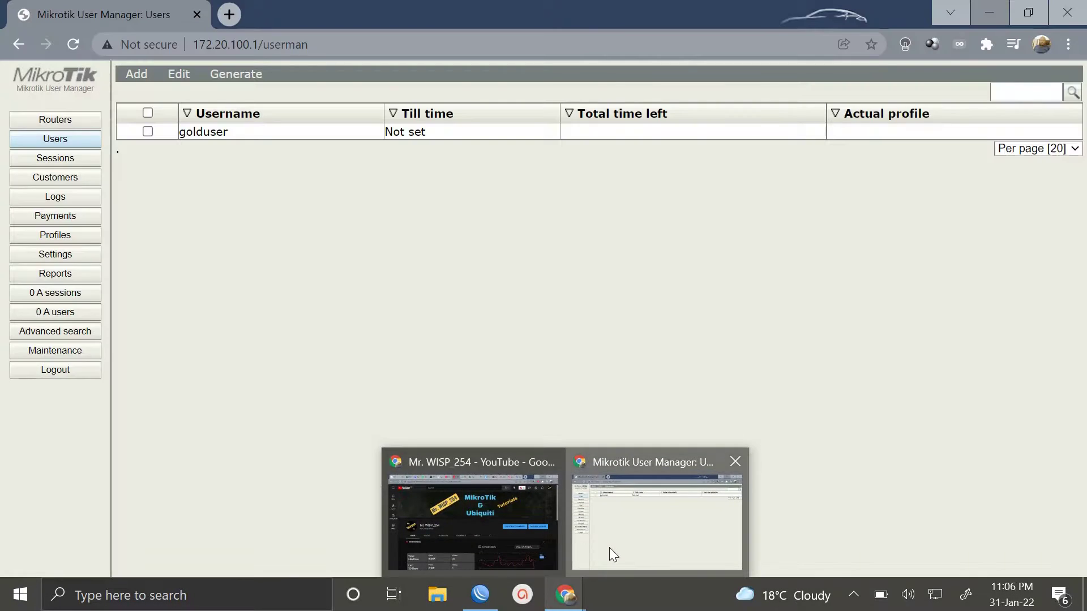
pyautogui.click(609, 548)
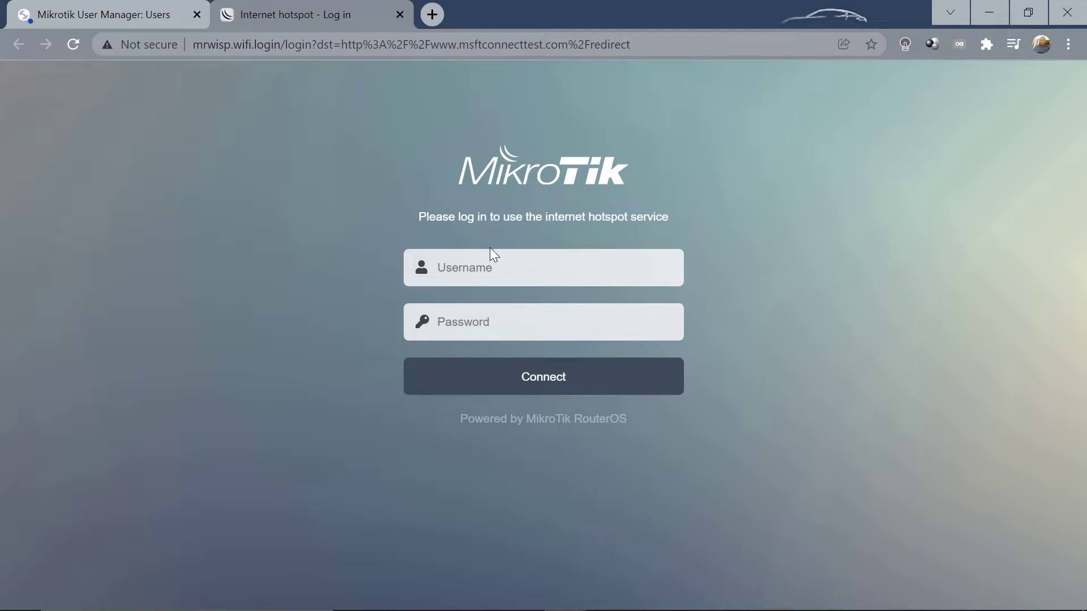
# Attempt hotspot login as 'usergold' with the password; it's rejected as user not found.
pyautogui.click(486, 268)
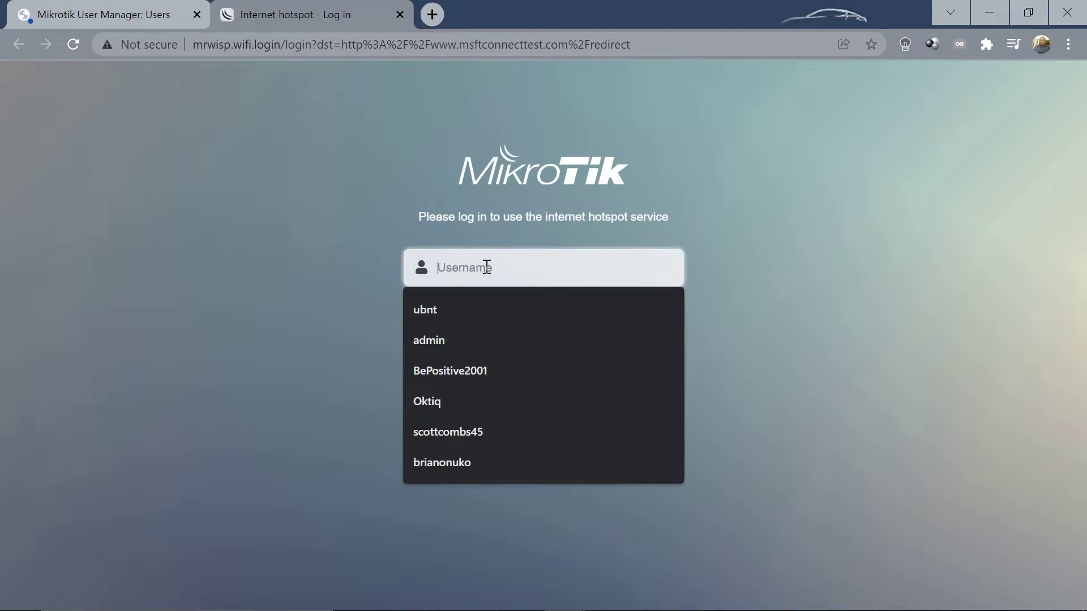
pyautogui.click(478, 227)
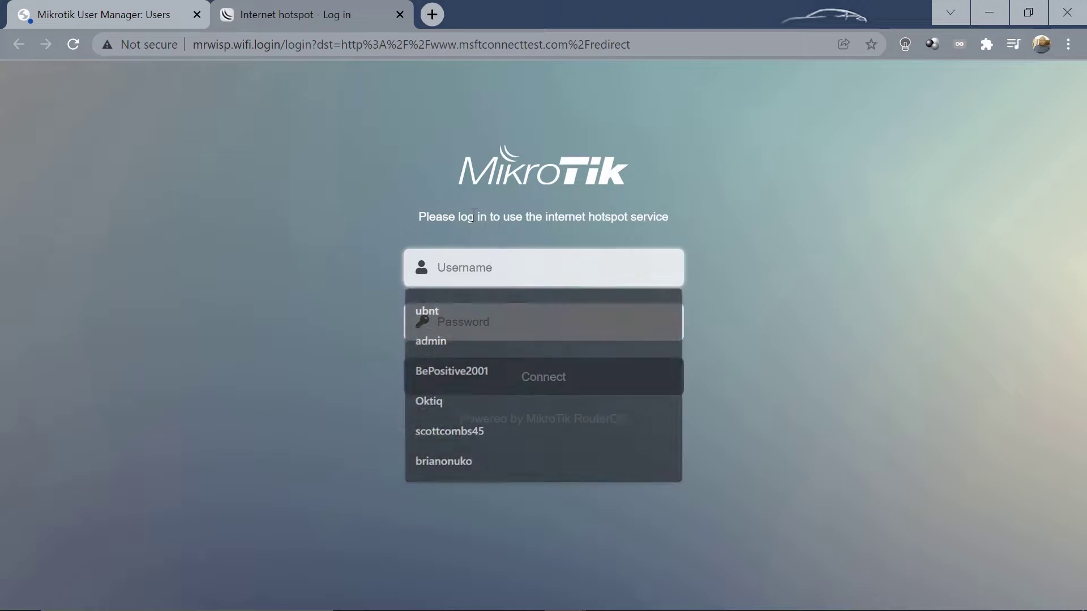
pyautogui.click(486, 279)
pyautogui.write('use')
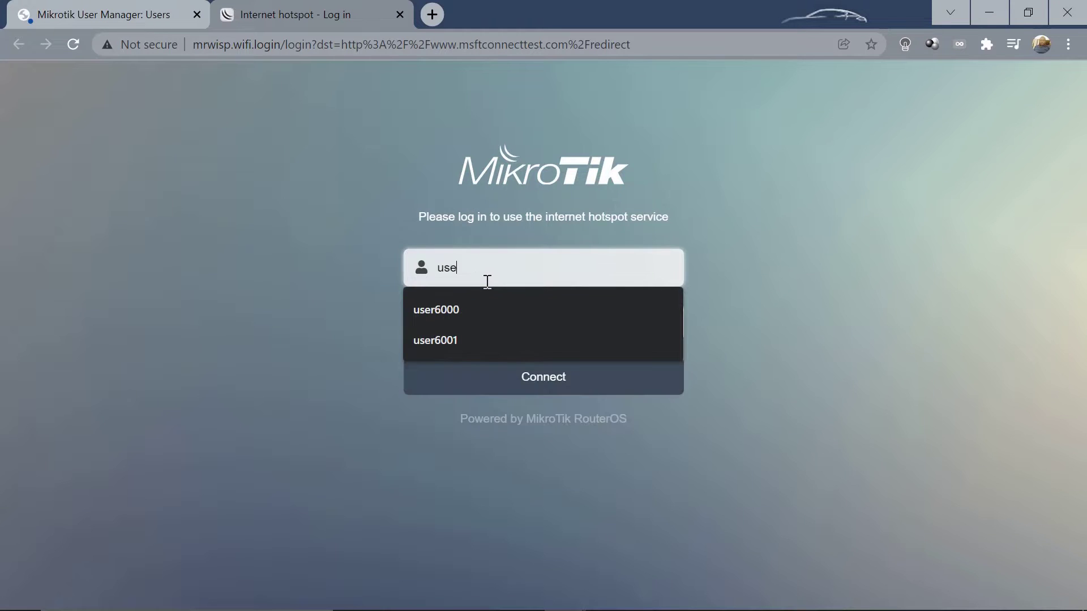
pyautogui.write('rgol')
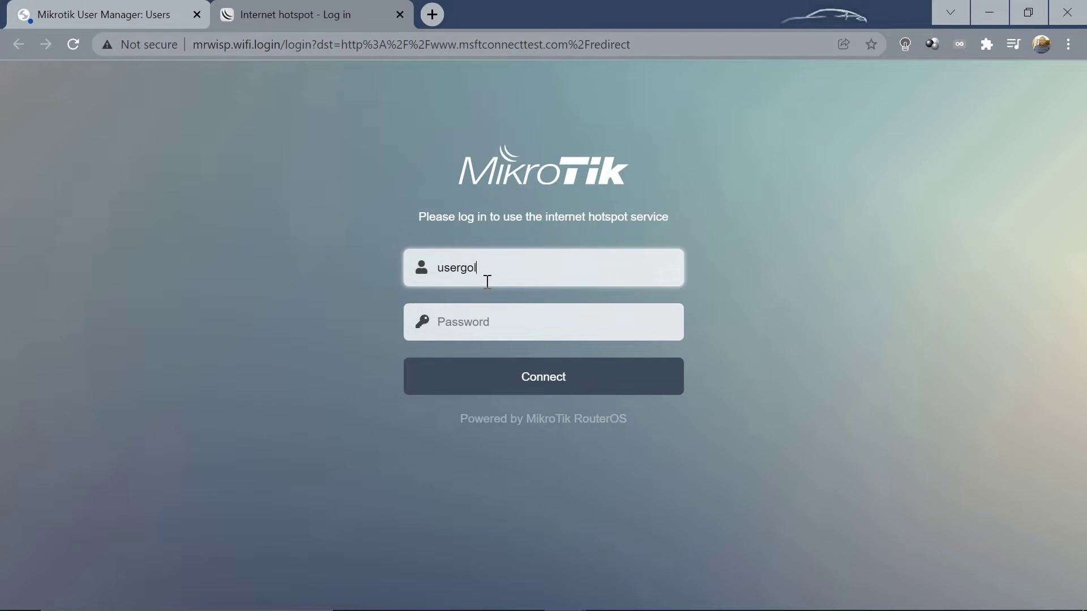
pyautogui.write('d')
pyautogui.click(490, 328)
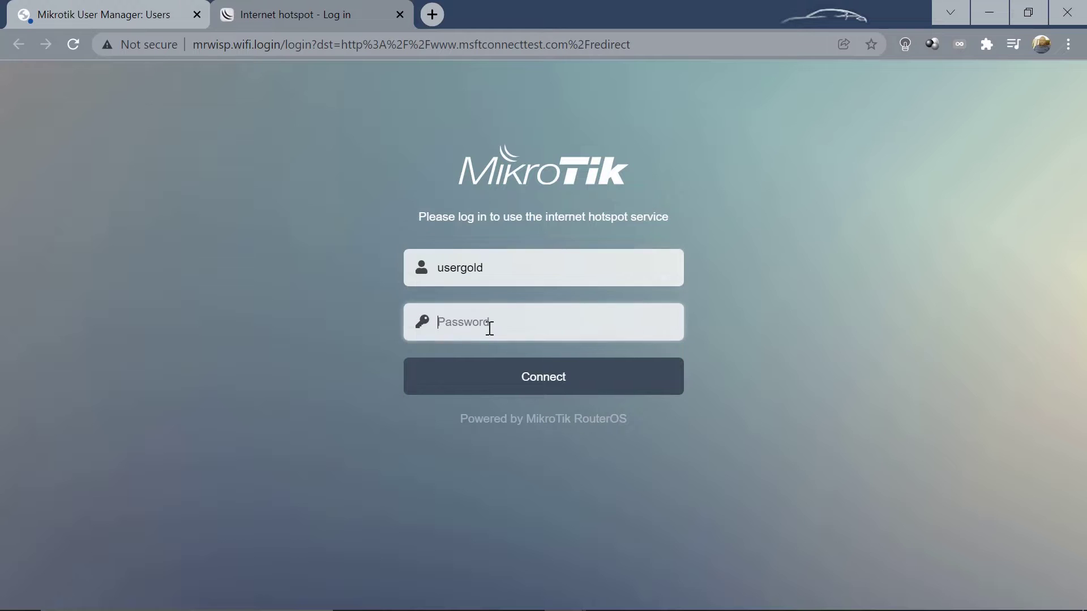
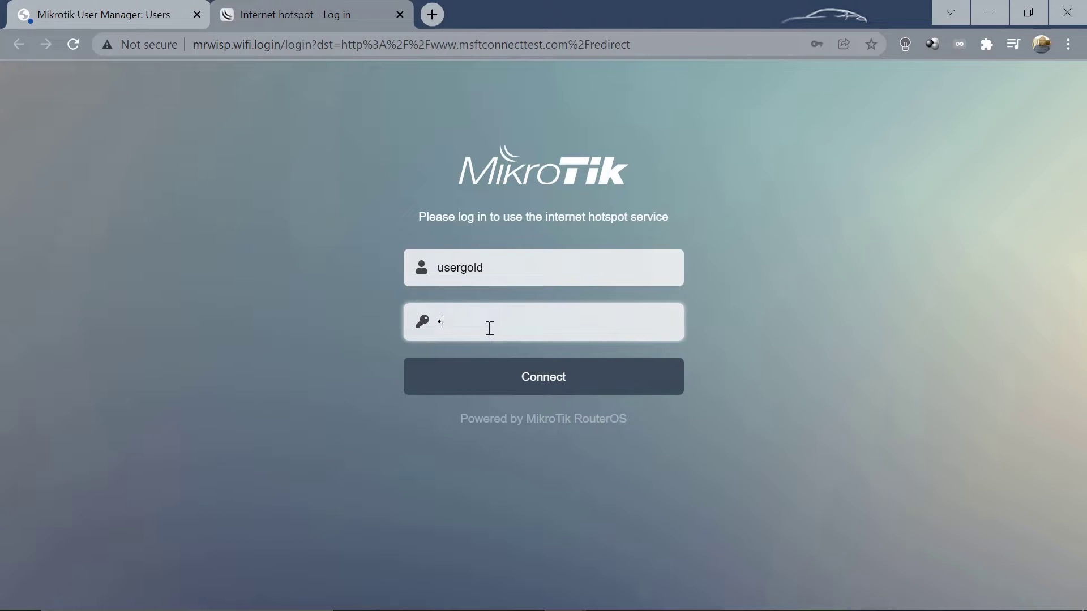
pyautogui.click(571, 384)
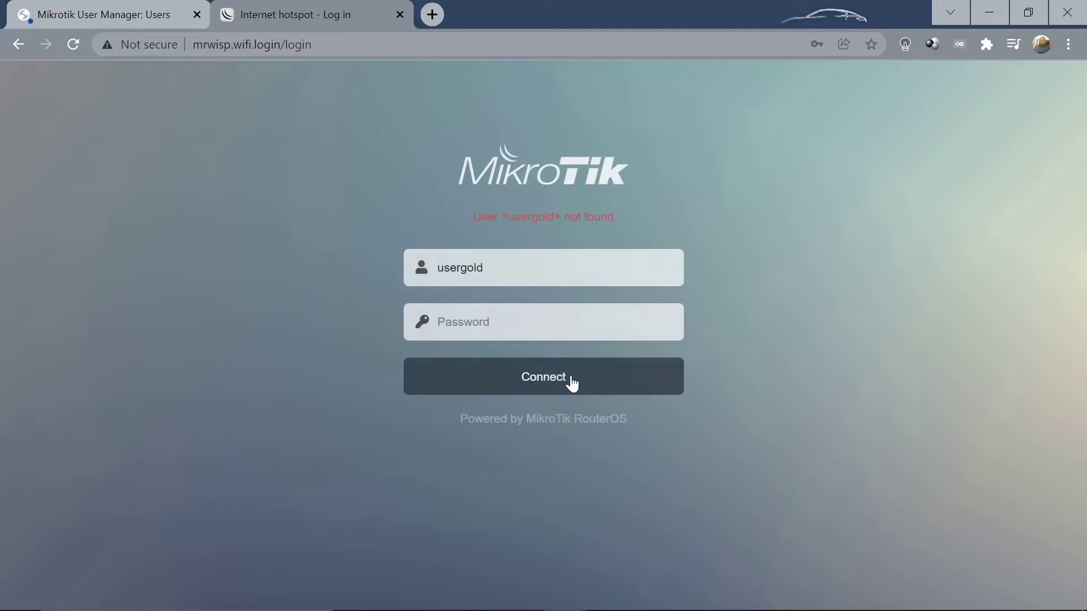
pyautogui.click(517, 266)
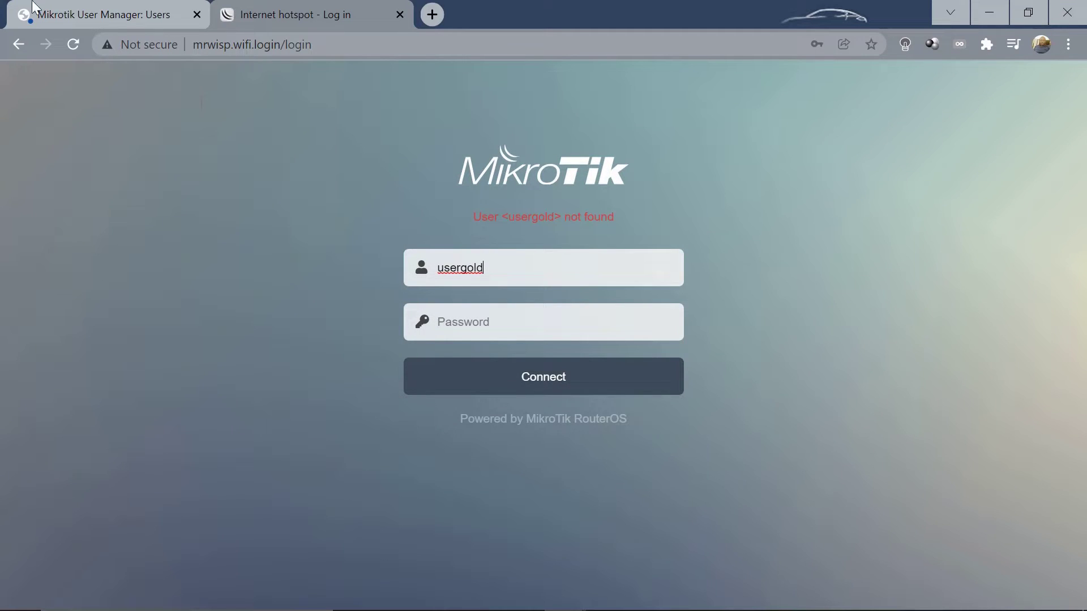
# Correct the hotspot username to 'golduser', re-enter the password and connect.
pyautogui.click(63, 8)
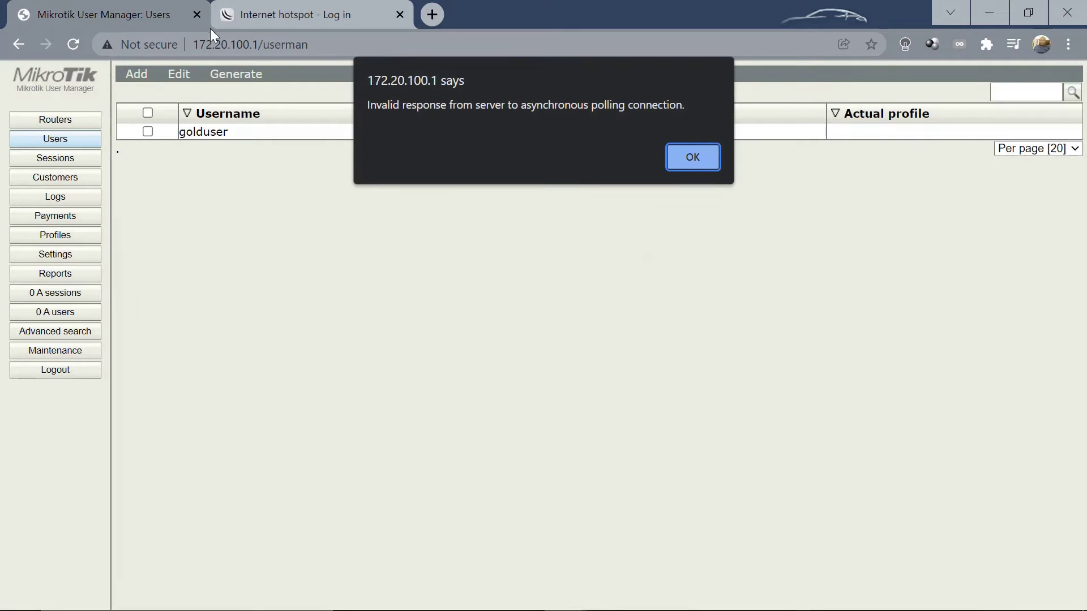
pyautogui.click(309, 11)
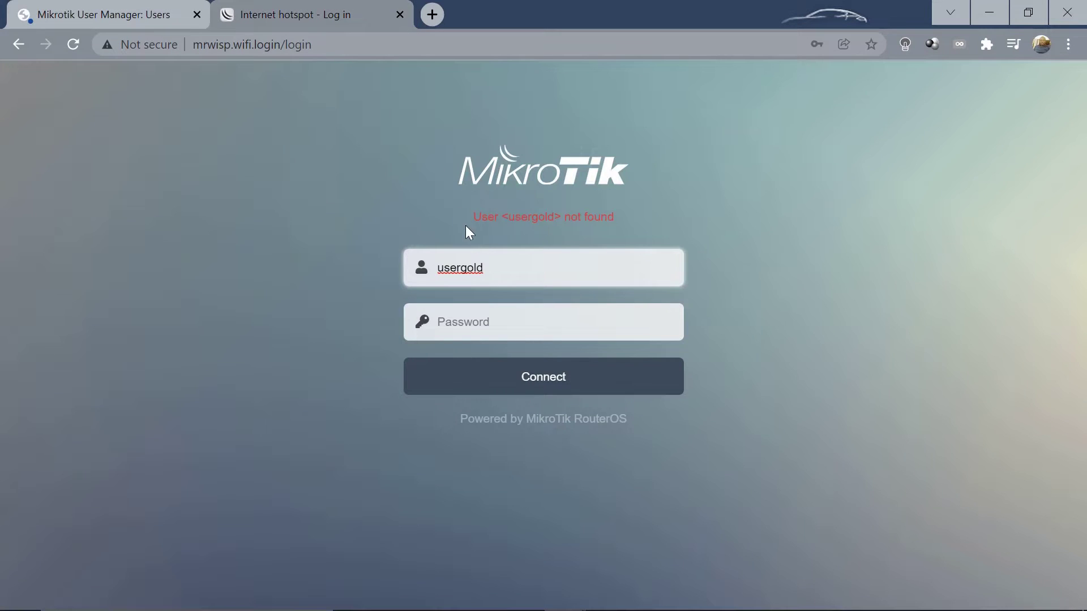
pyautogui.click(462, 268)
pyautogui.press('BackSpace')
pyautogui.press('BackSpace')
pyautogui.press('BackSpace')
pyautogui.press('BackSpace')
pyautogui.write('user')
pyautogui.click(484, 332)
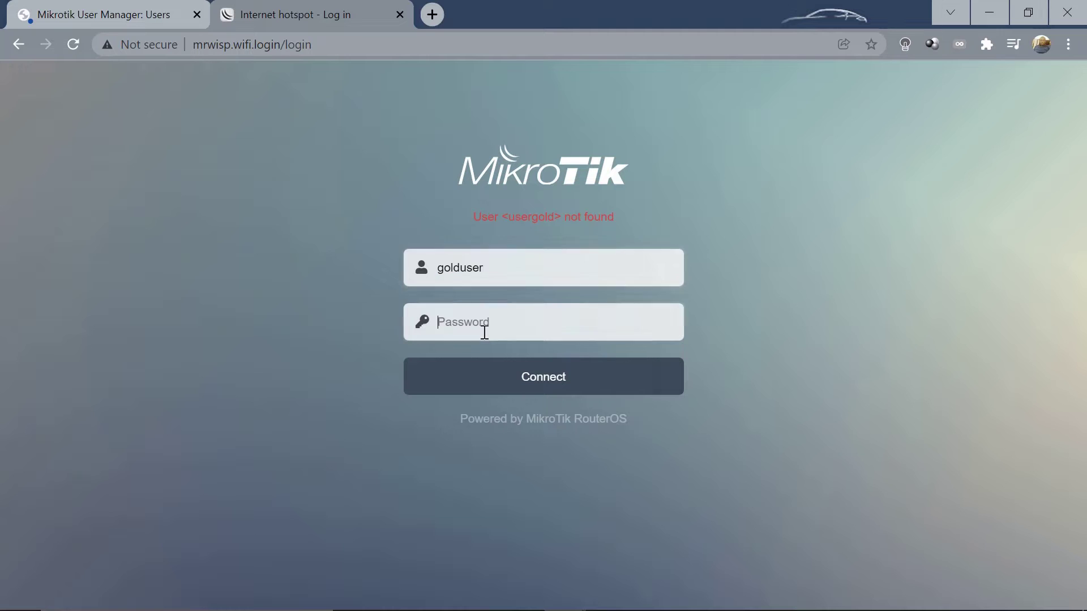
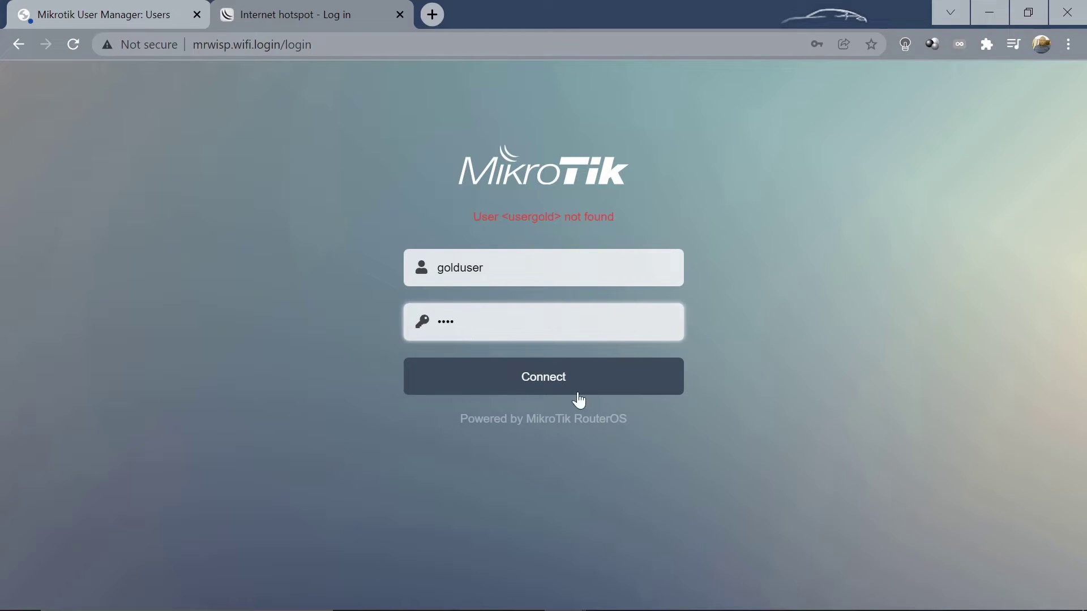
pyautogui.click(555, 381)
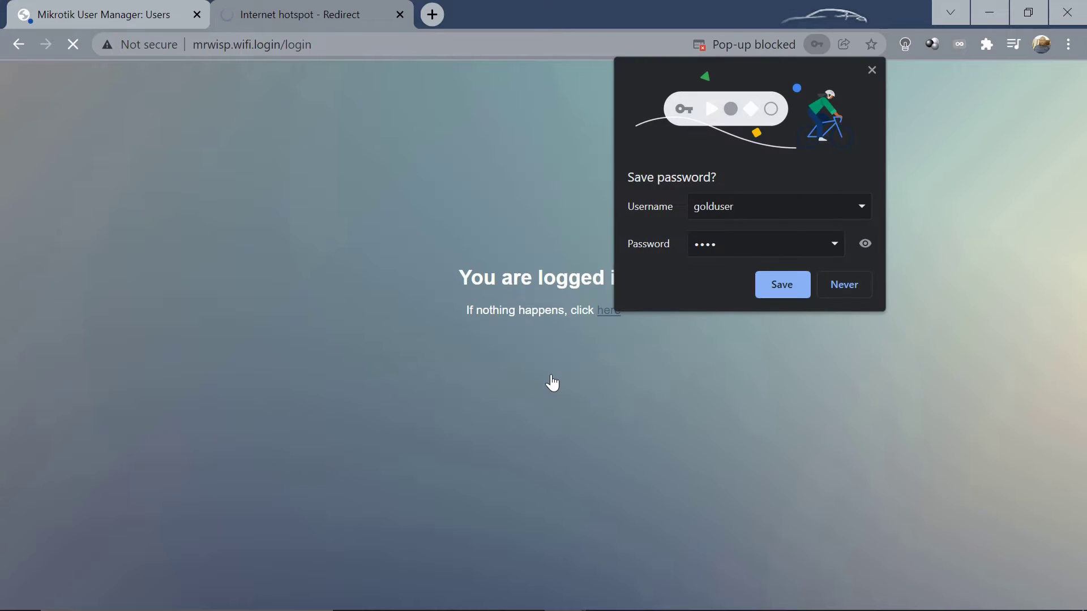
# Decline saving the hotspot password, check User Manager, then return to the MSN tab.
pyautogui.click(845, 286)
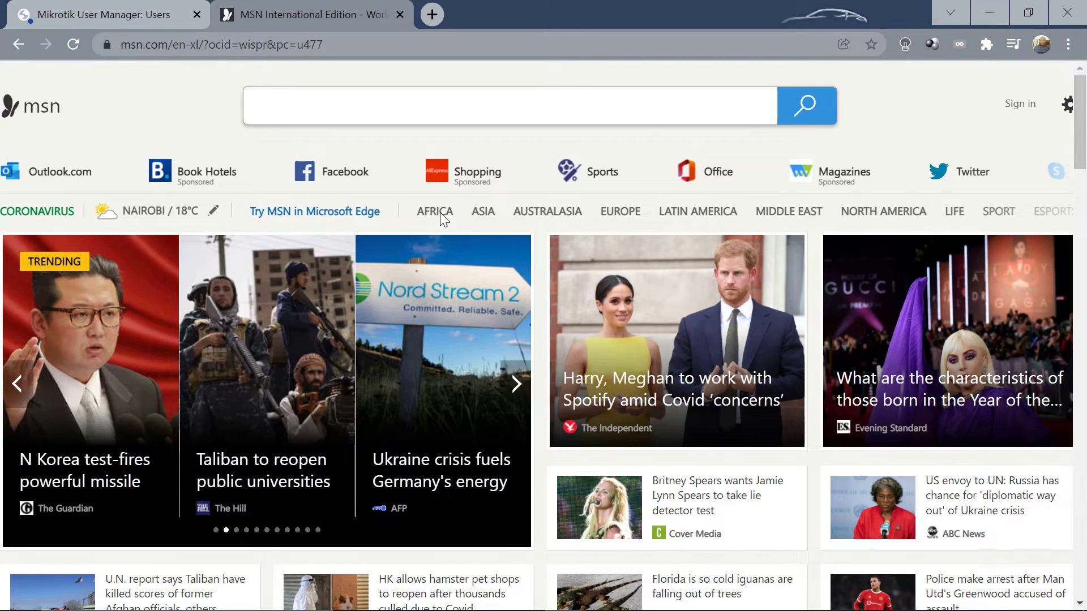
pyautogui.click(113, 13)
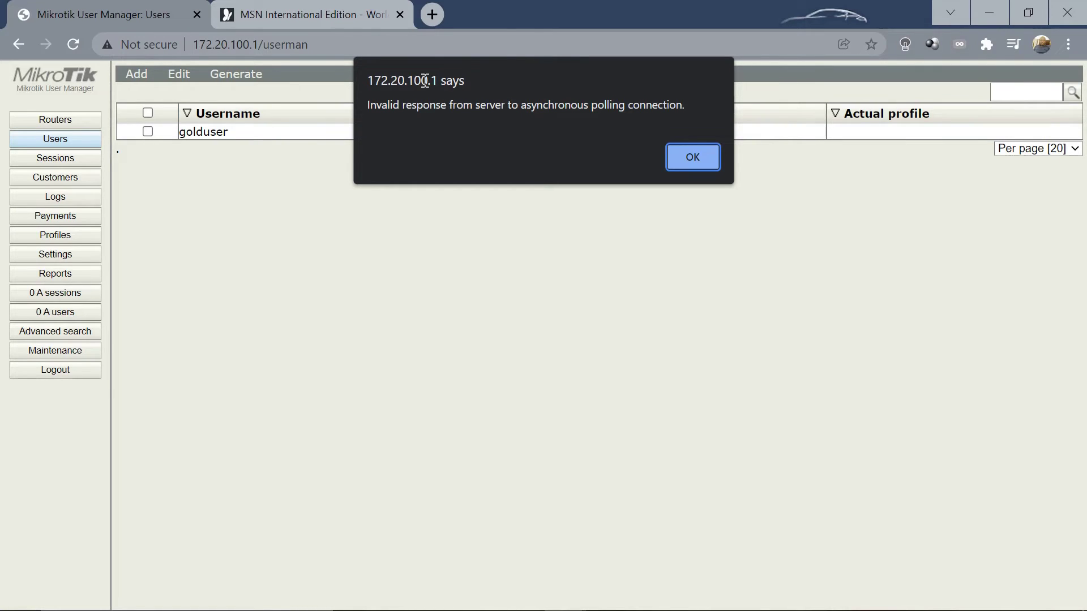
pyautogui.click(335, 16)
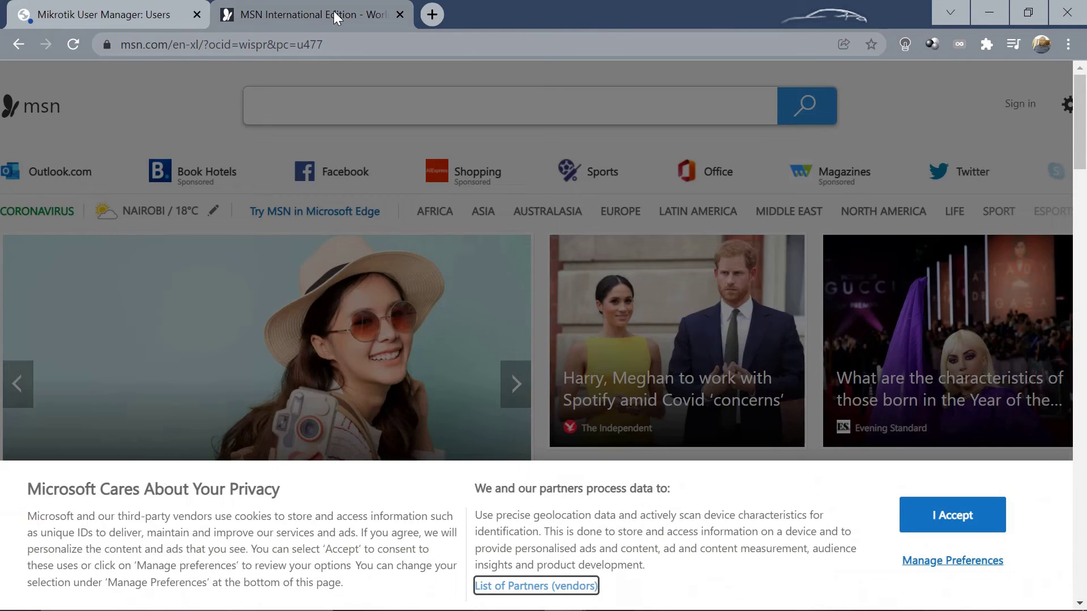